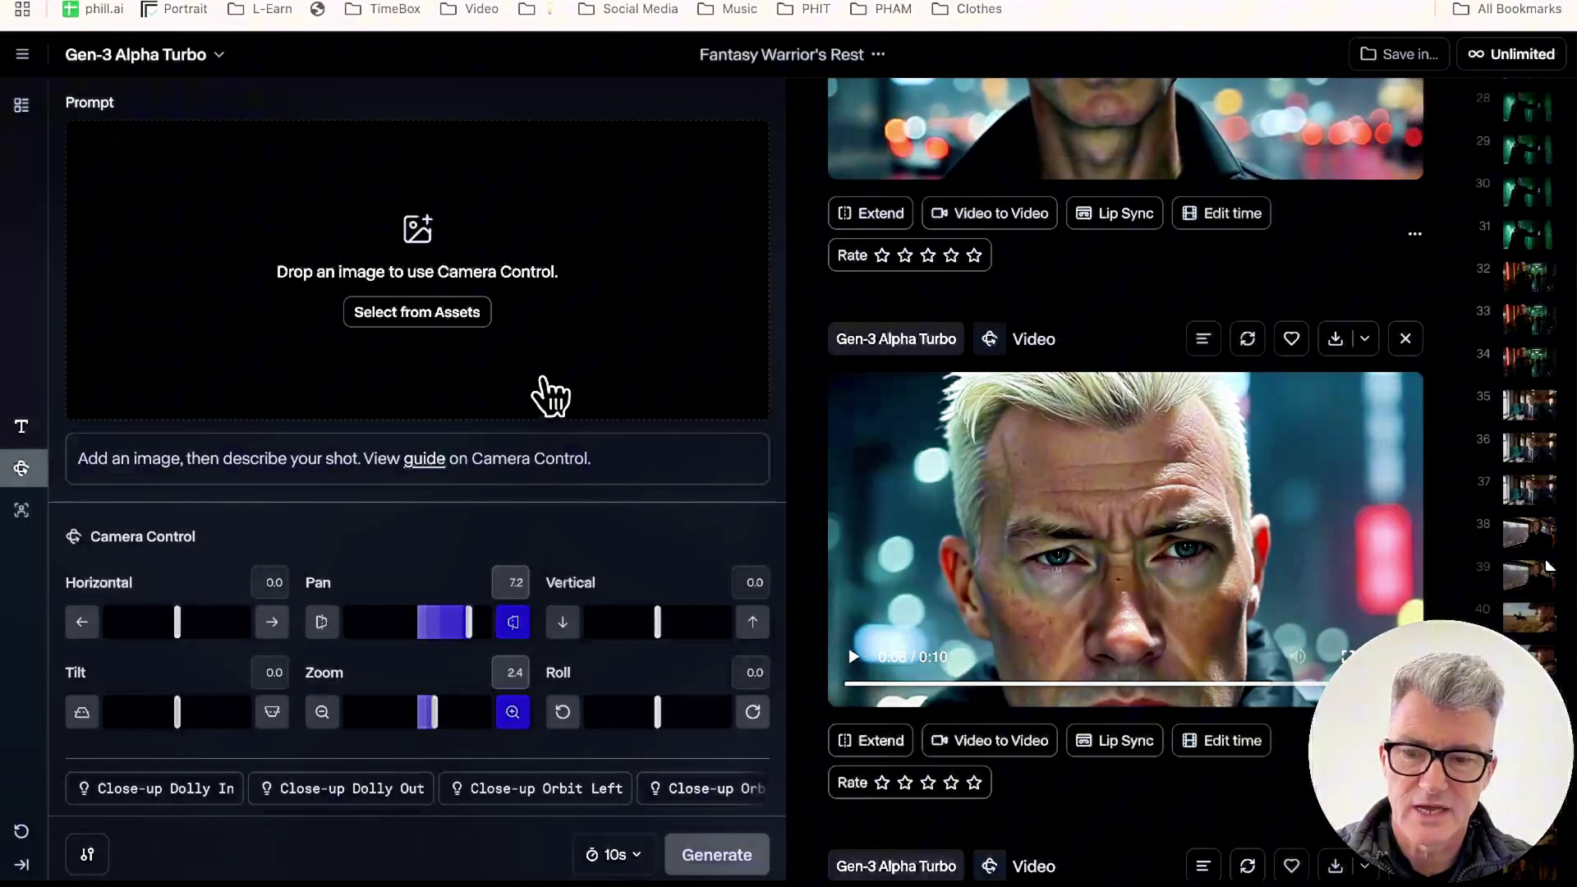
Step: Switch the browser to full screen and open Runway's main menu
key("super+shift+b")
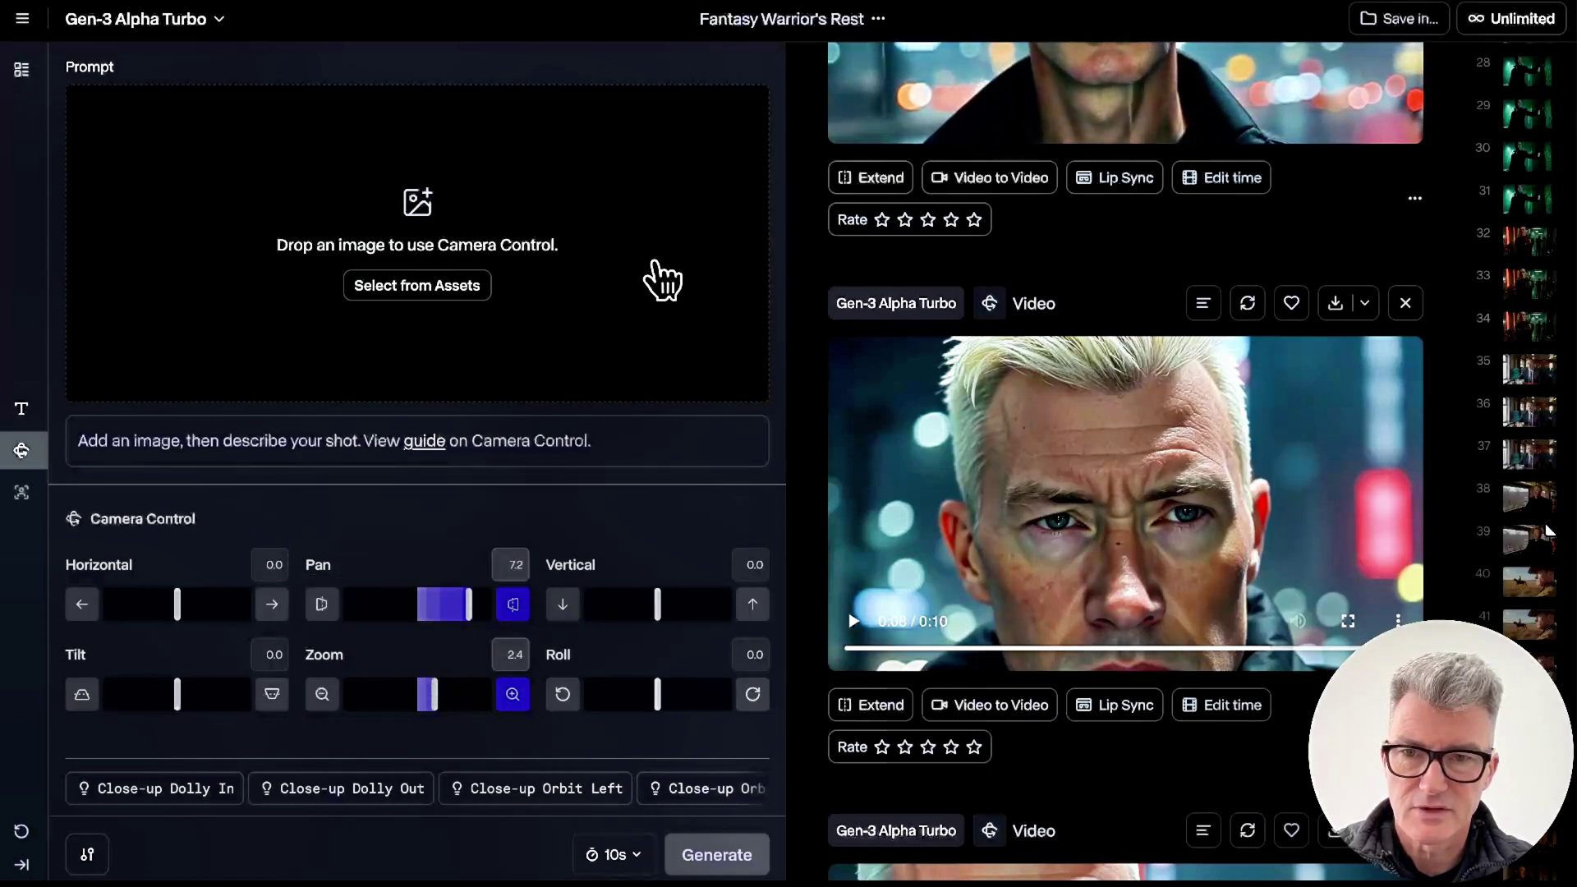
scroll(846, 271, "up", 1)
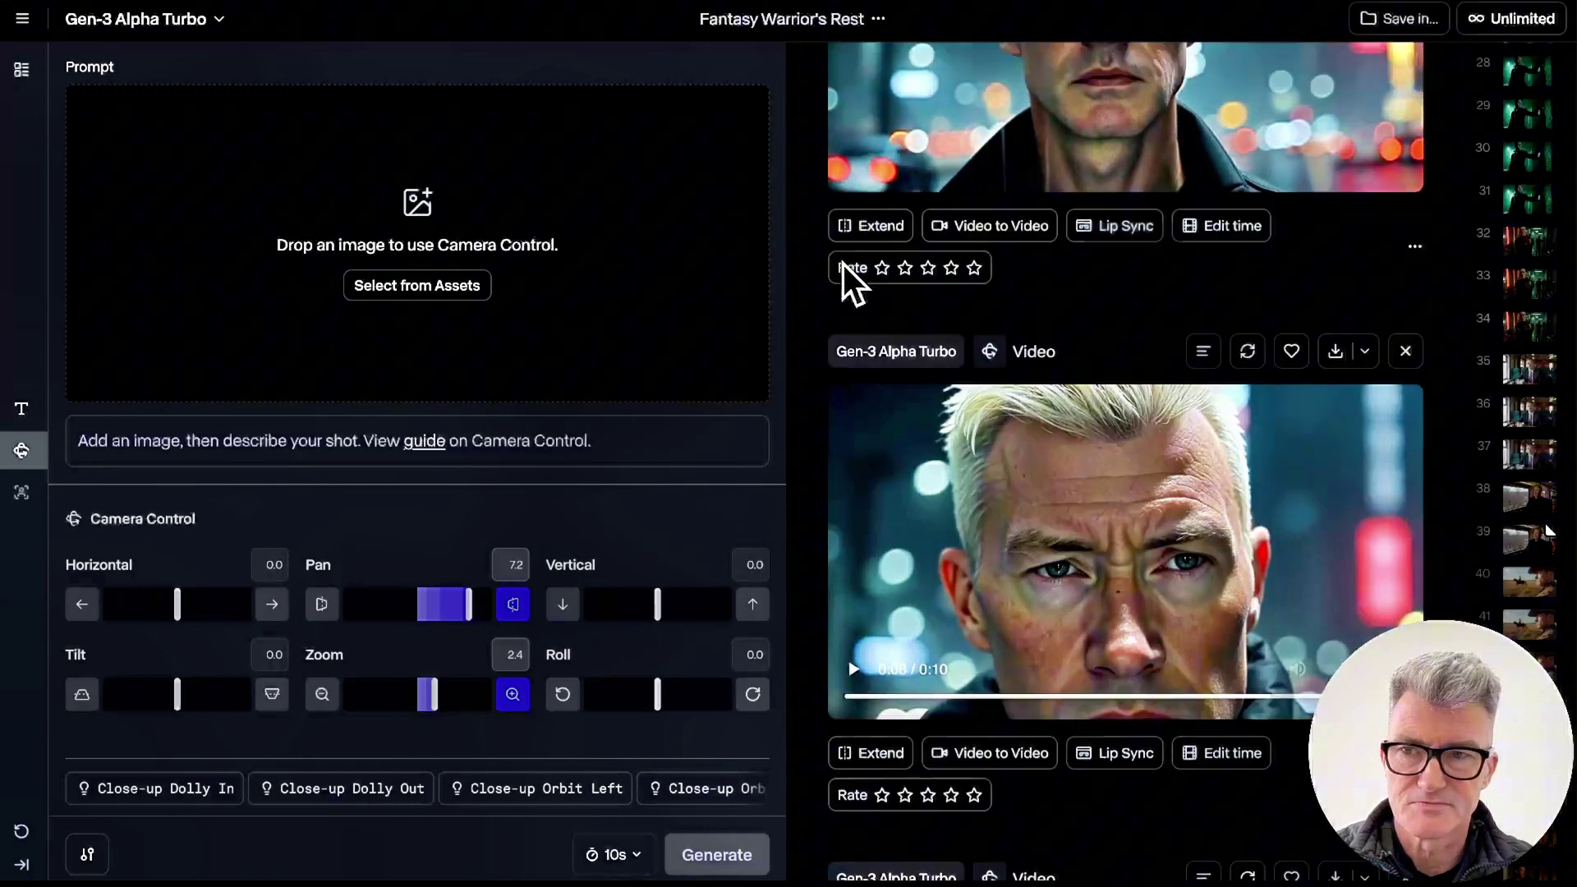
scroll(846, 271, "down", 4)
left_click(22, 18)
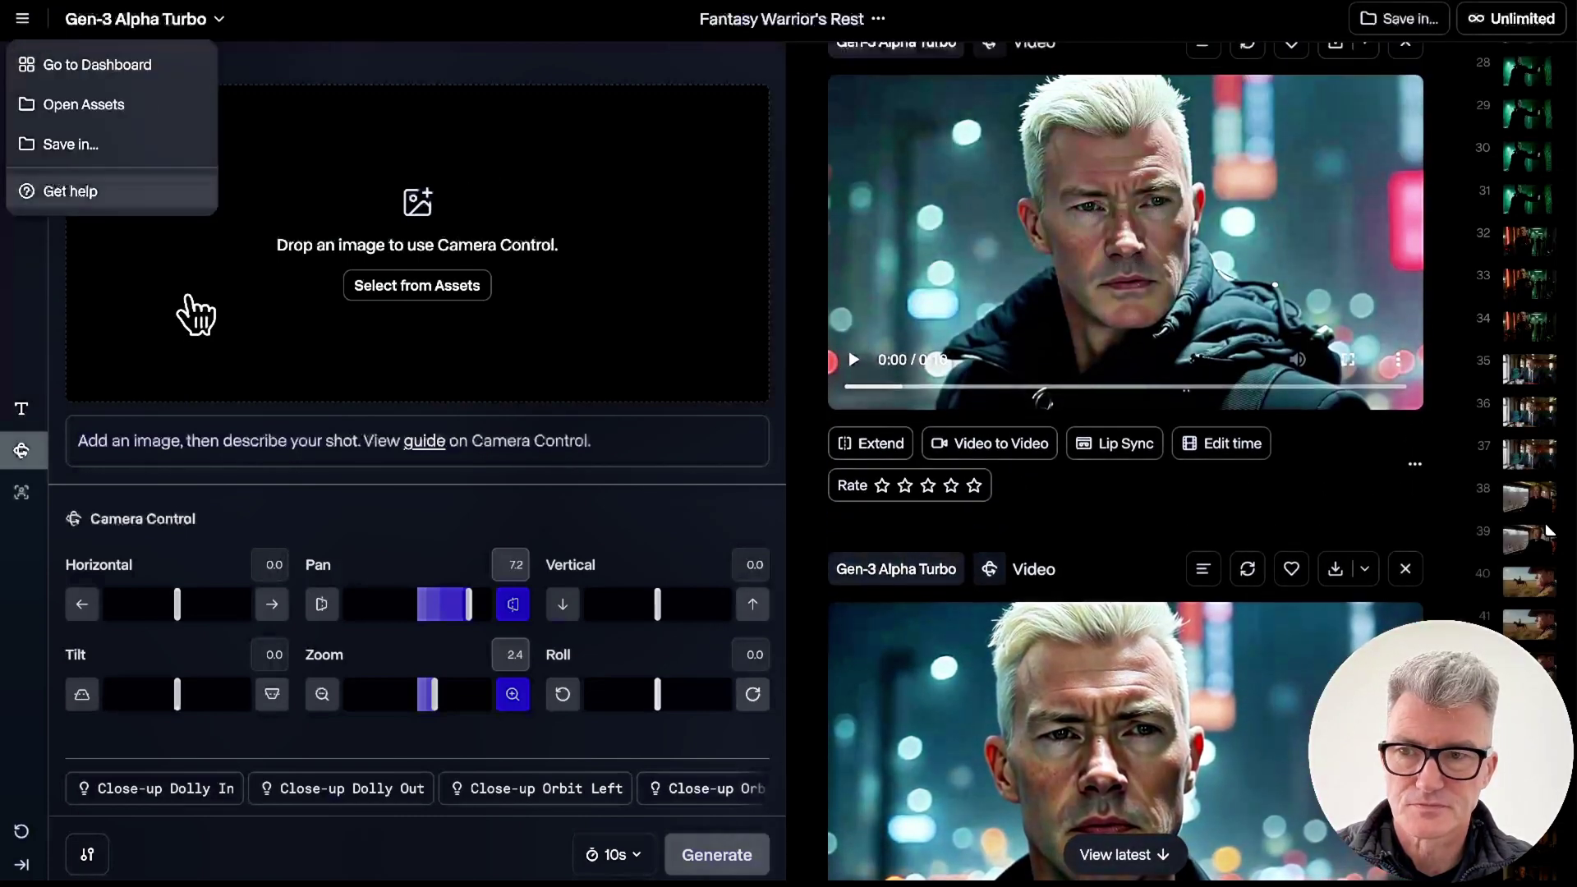
Step: Go to the dashboard and start a new Gen-3 Alpha Turbo Generative Video session
left_click(84, 59)
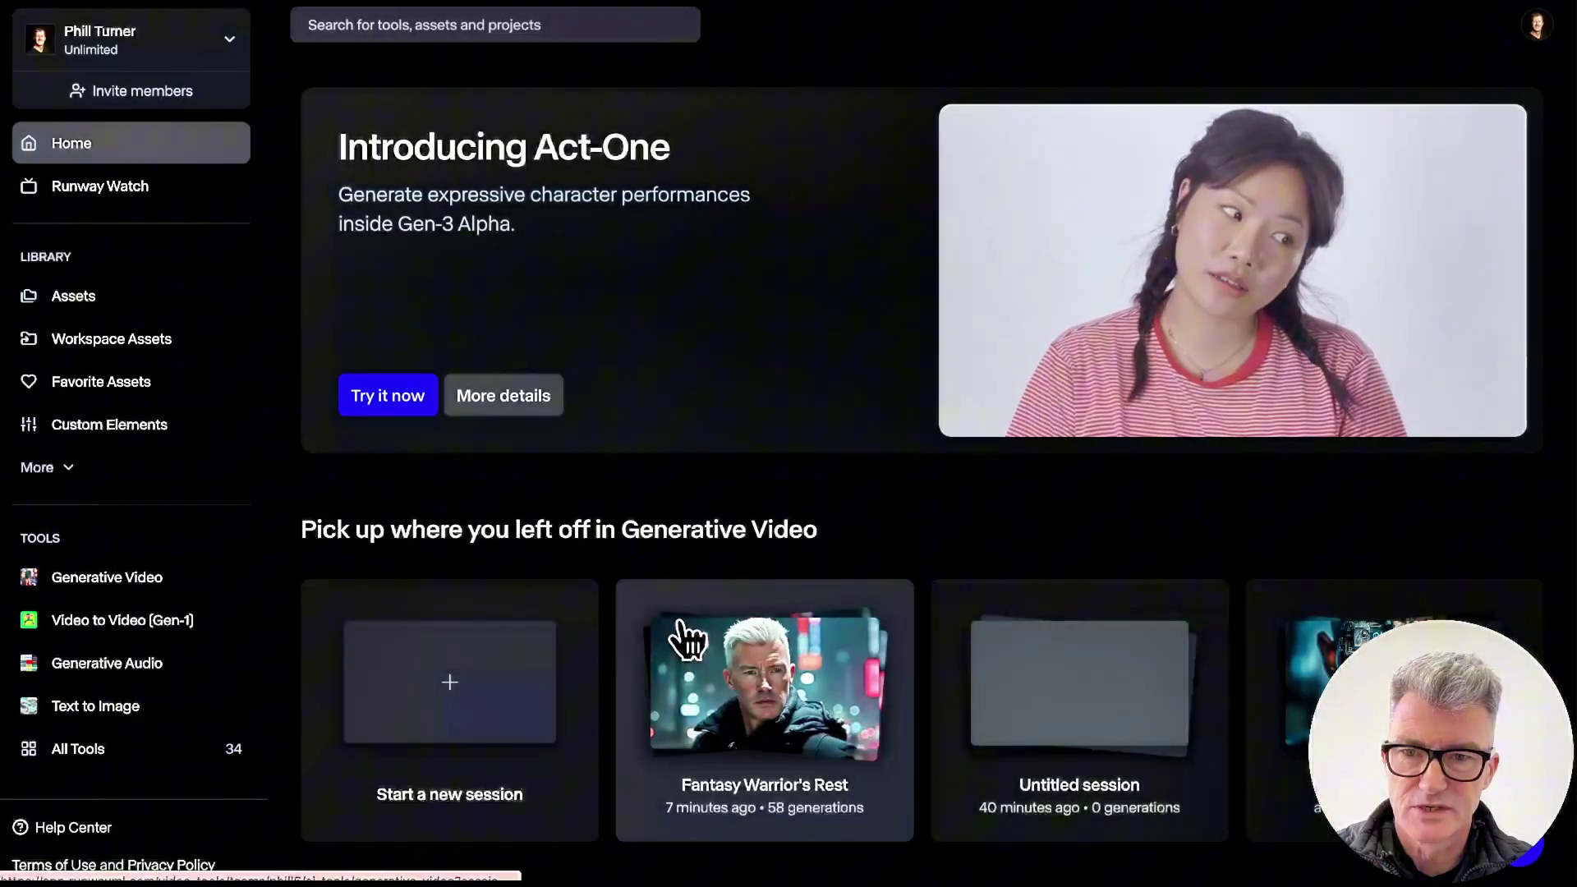
scroll(687, 637, "down", 2)
scroll(687, 636, "up", 2)
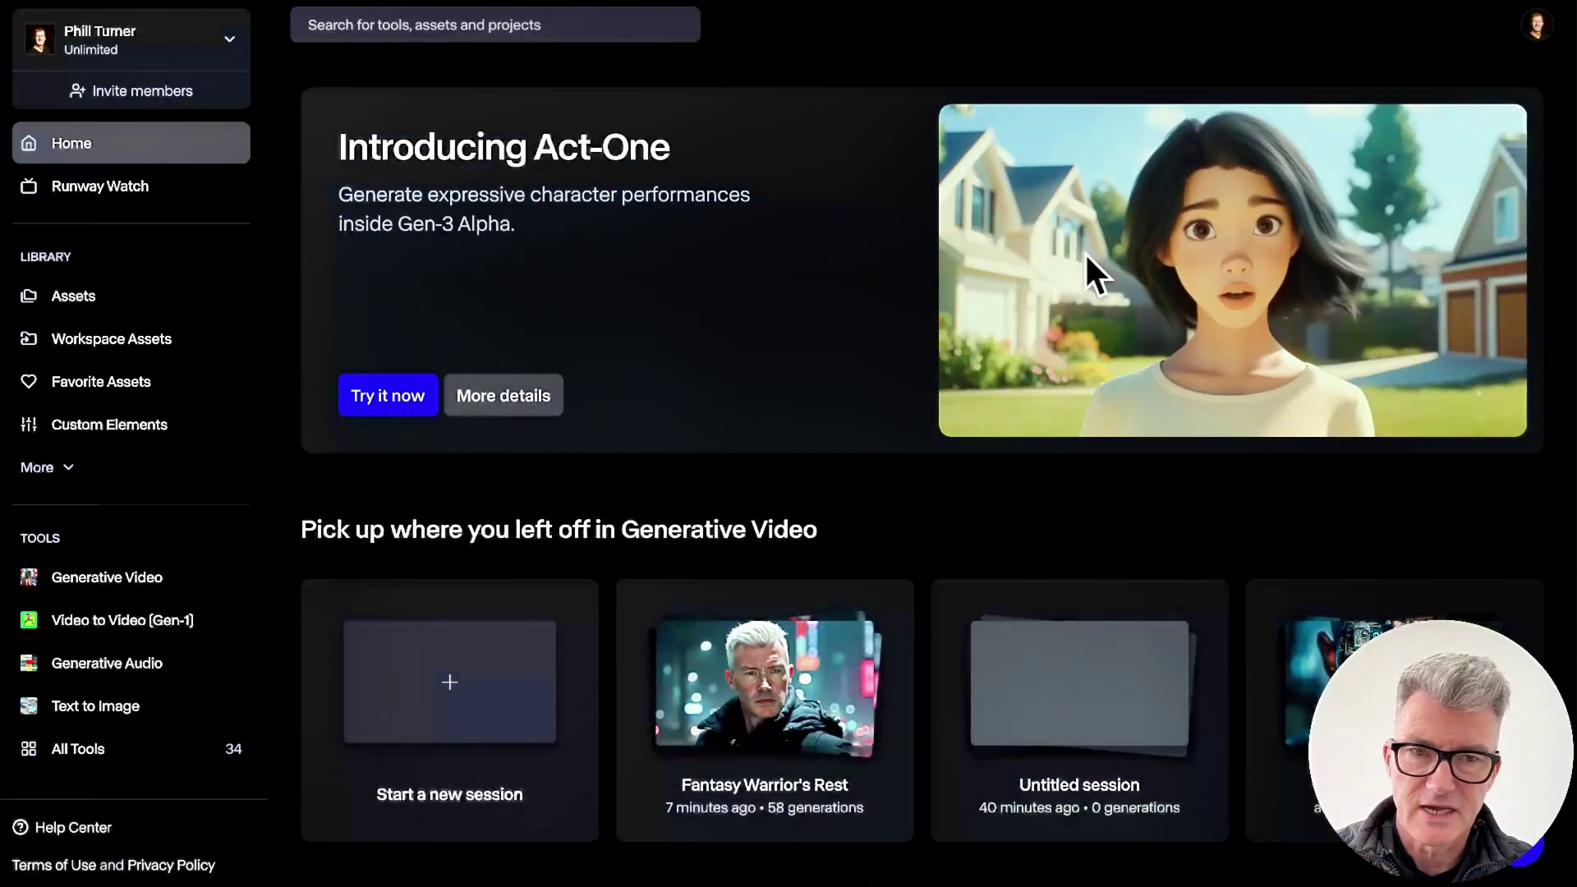
scroll(1140, 409, "down", 4)
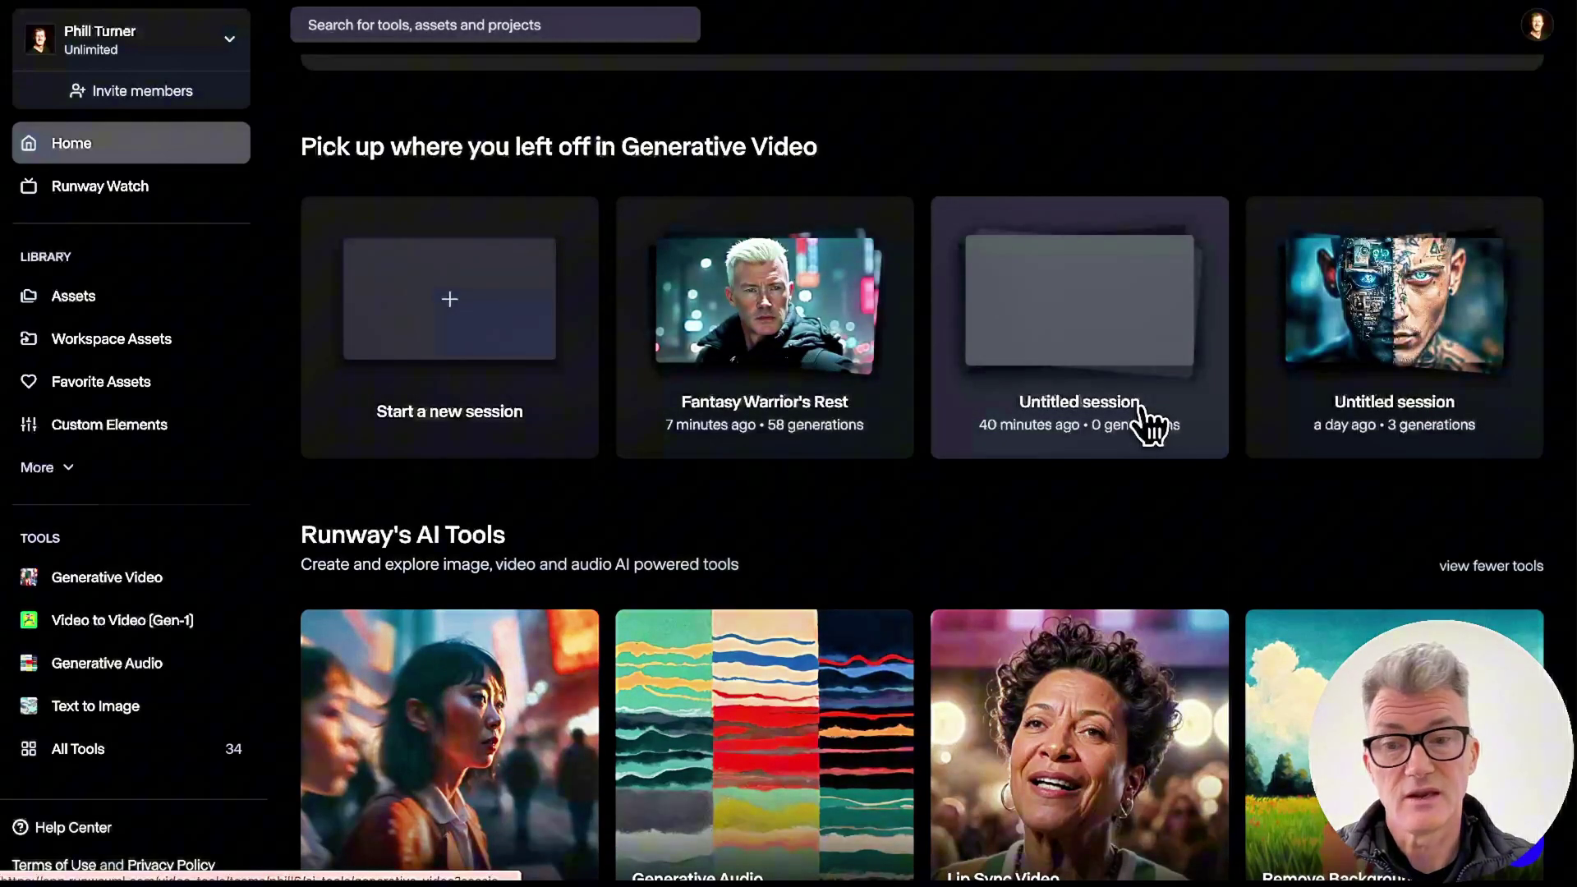
scroll(1146, 425, "down", 3)
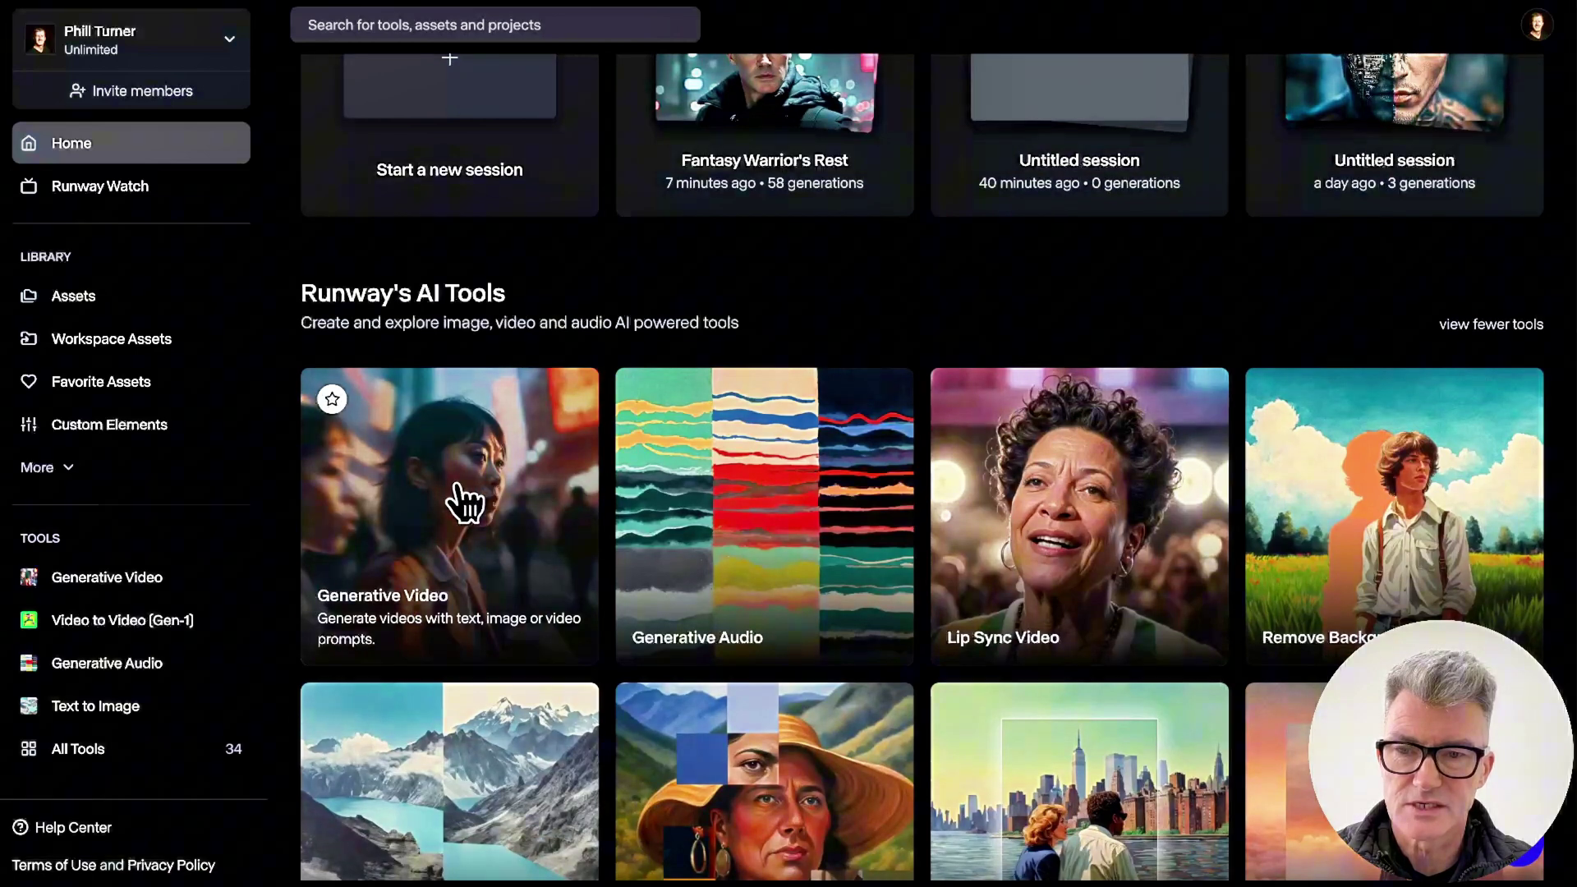
left_click(485, 503)
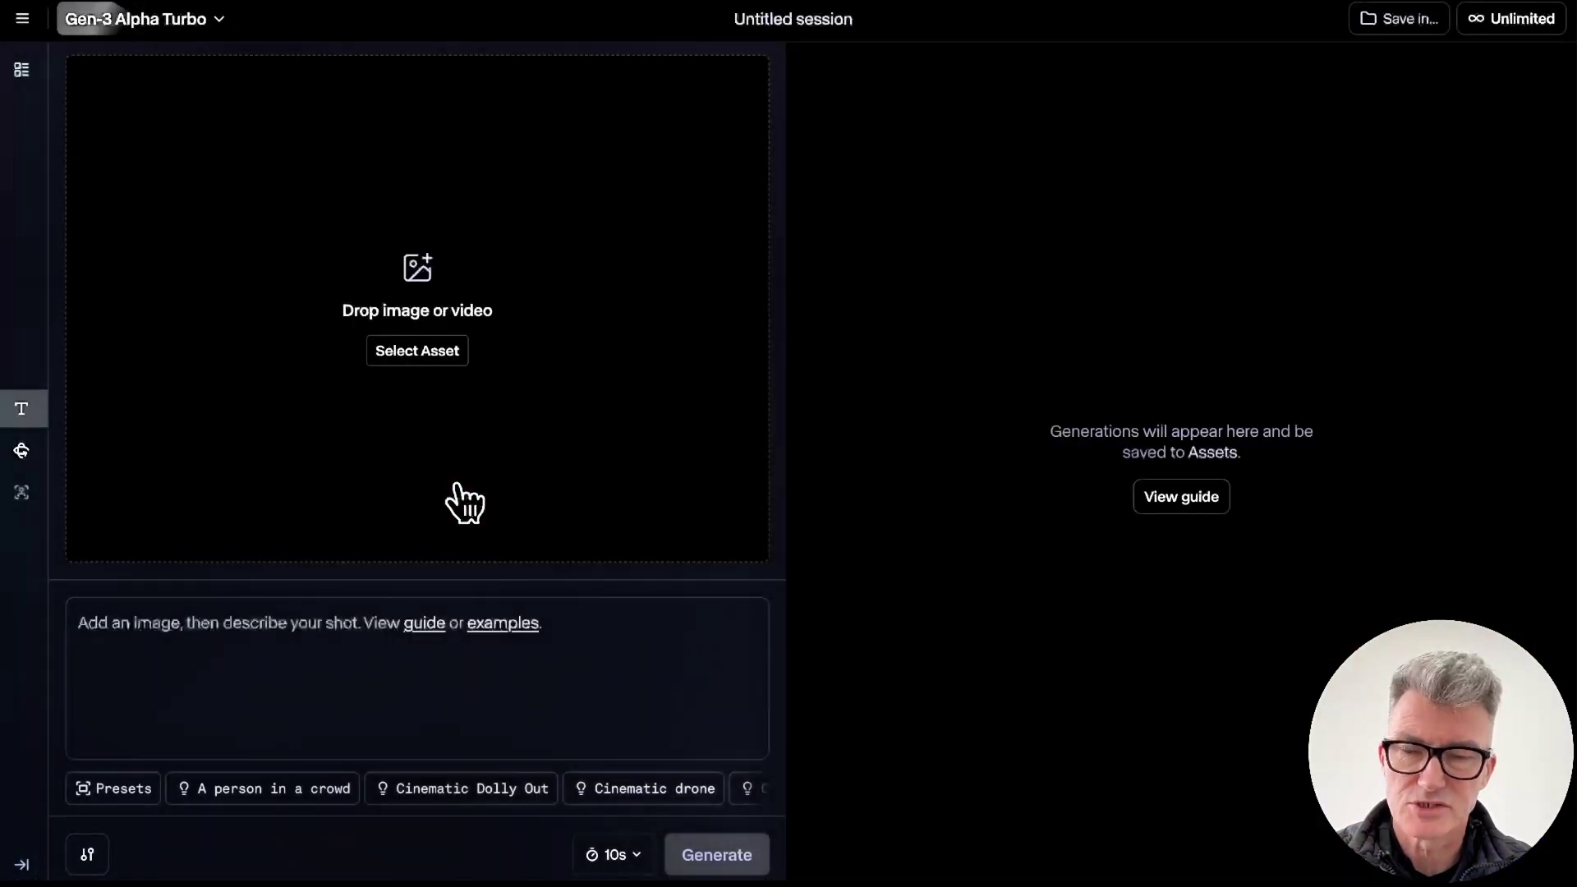
Step: Upload out-0 (1).jpg from Downloads as the session's first frame
left_click(418, 273)
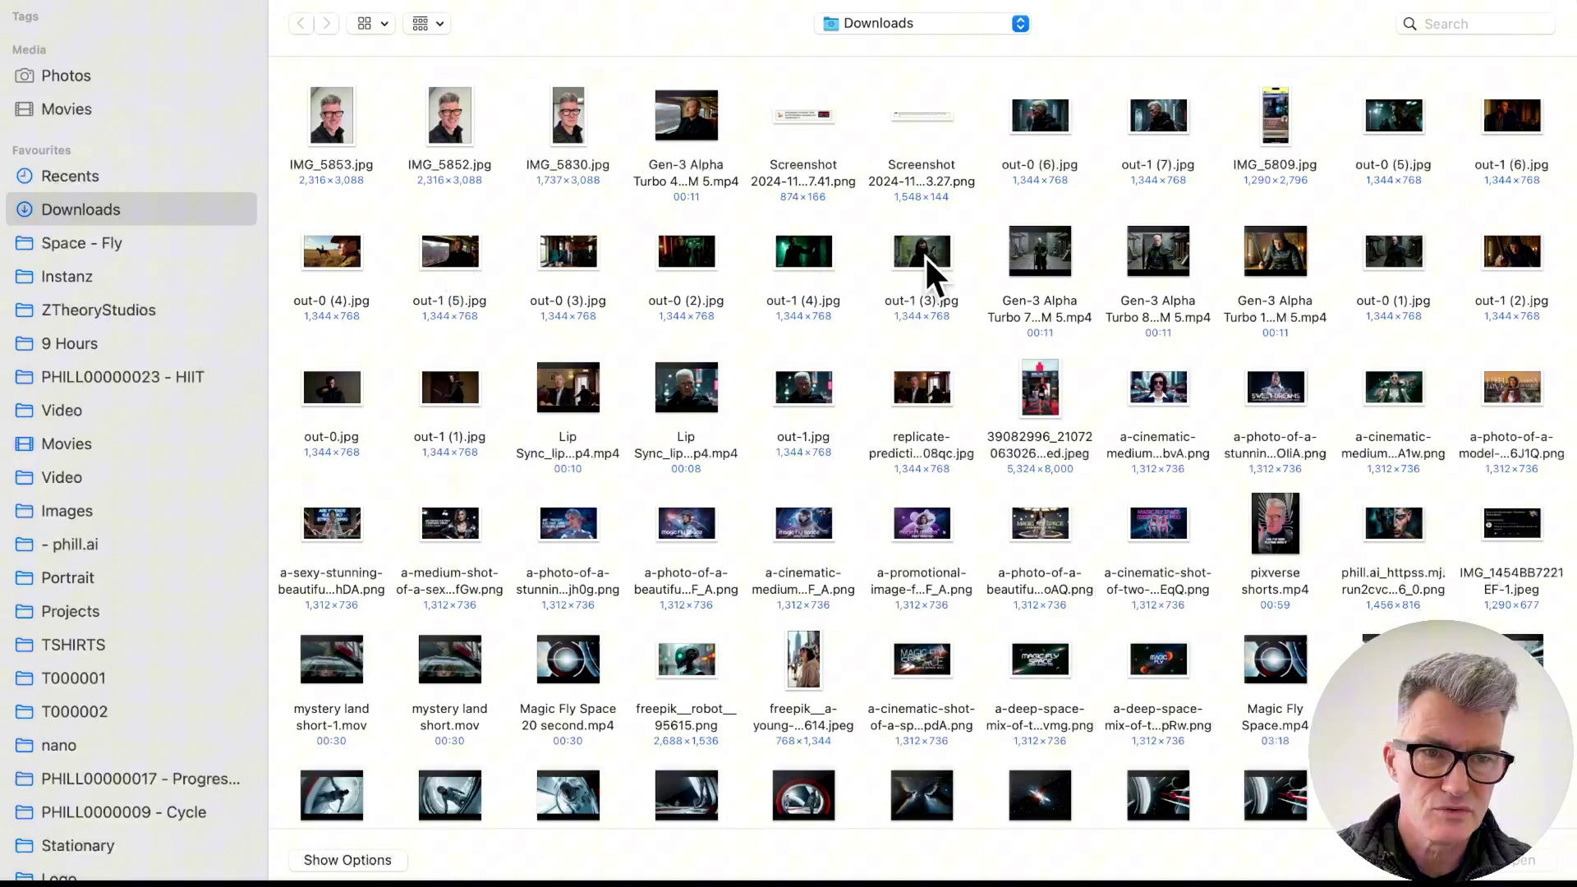
double_click(1388, 254)
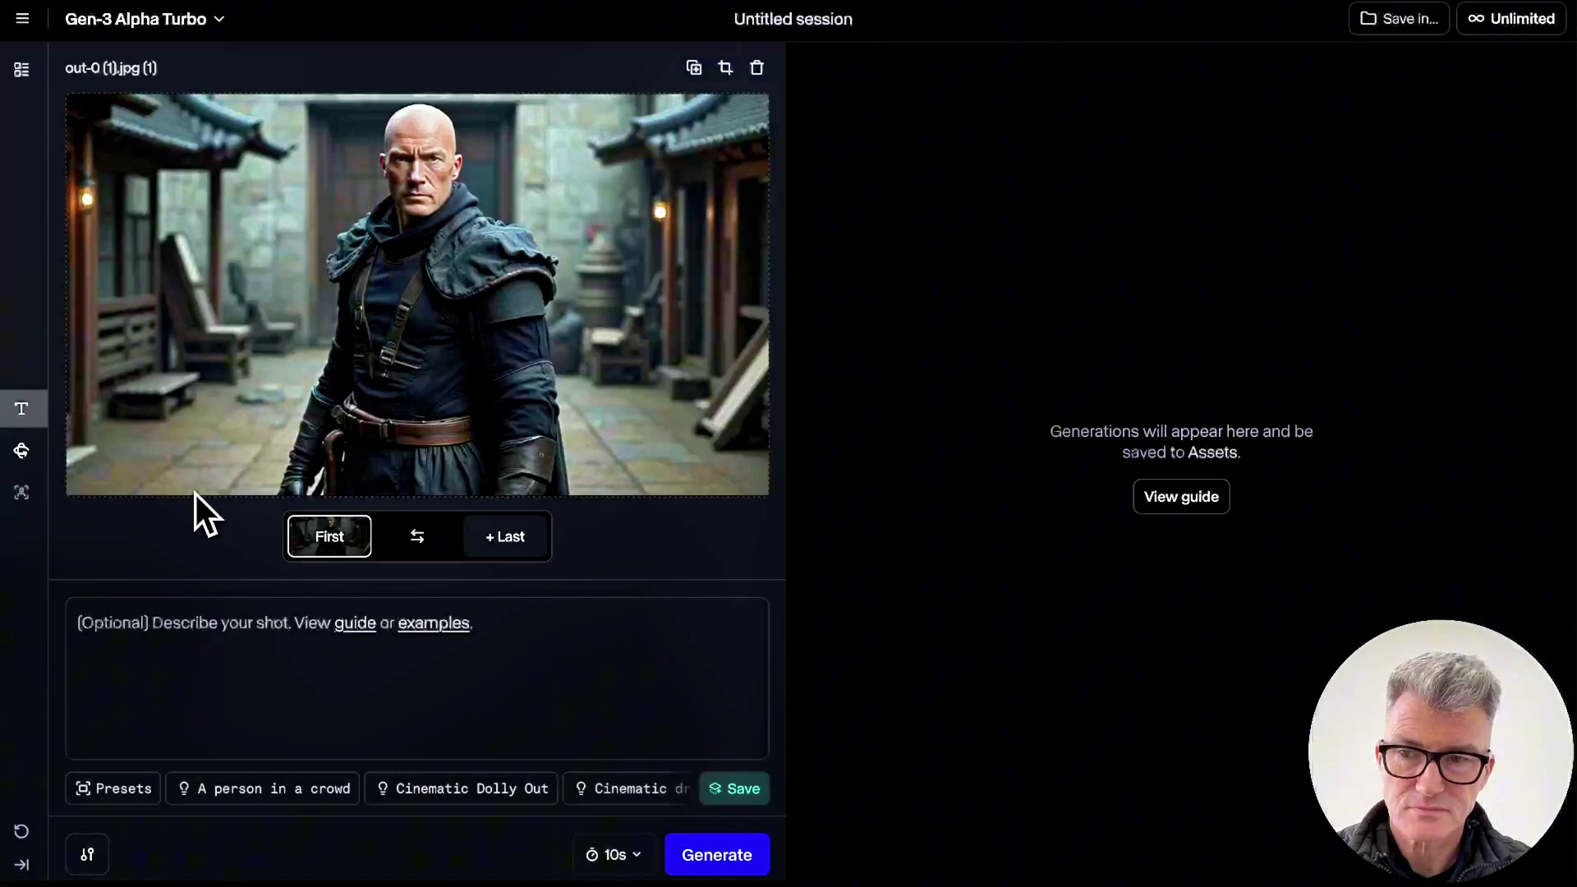
Step: Set the Camera Control Horizontal move to 10.0 and generate a warrior video
left_click(22, 453)
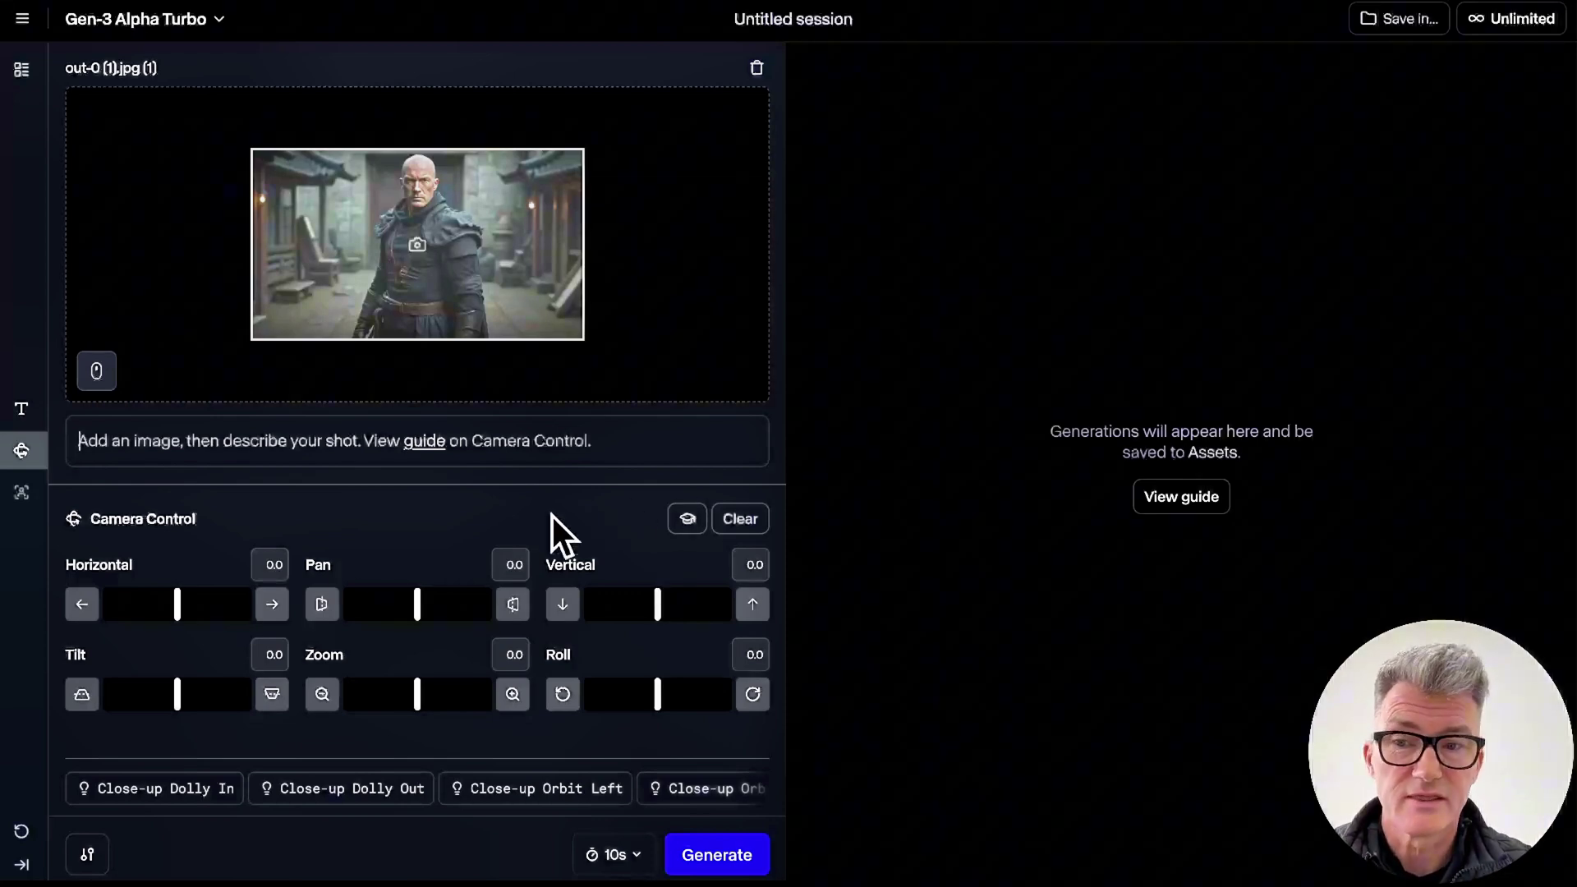
mouse_move(176, 604)
left_mouse_down()
mouse_move(225, 602)
mouse_move(109, 602)
mouse_move(237, 602)
mouse_move(115, 598)
mouse_move(210, 597)
mouse_move(178, 592)
left_mouse_up()
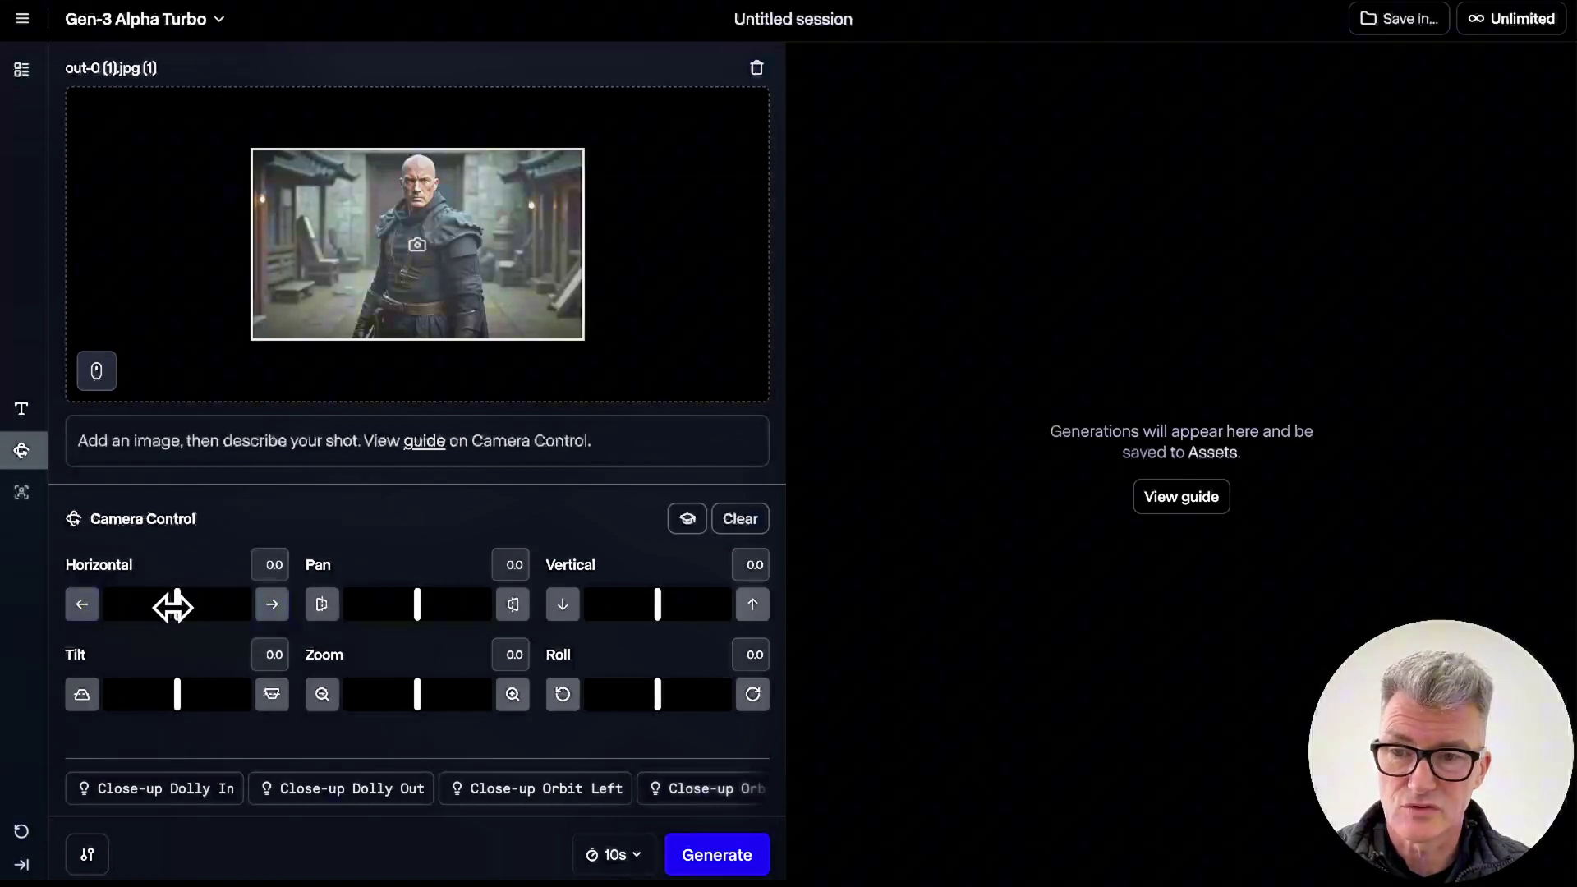
left_click_drag(178, 606, 260, 608)
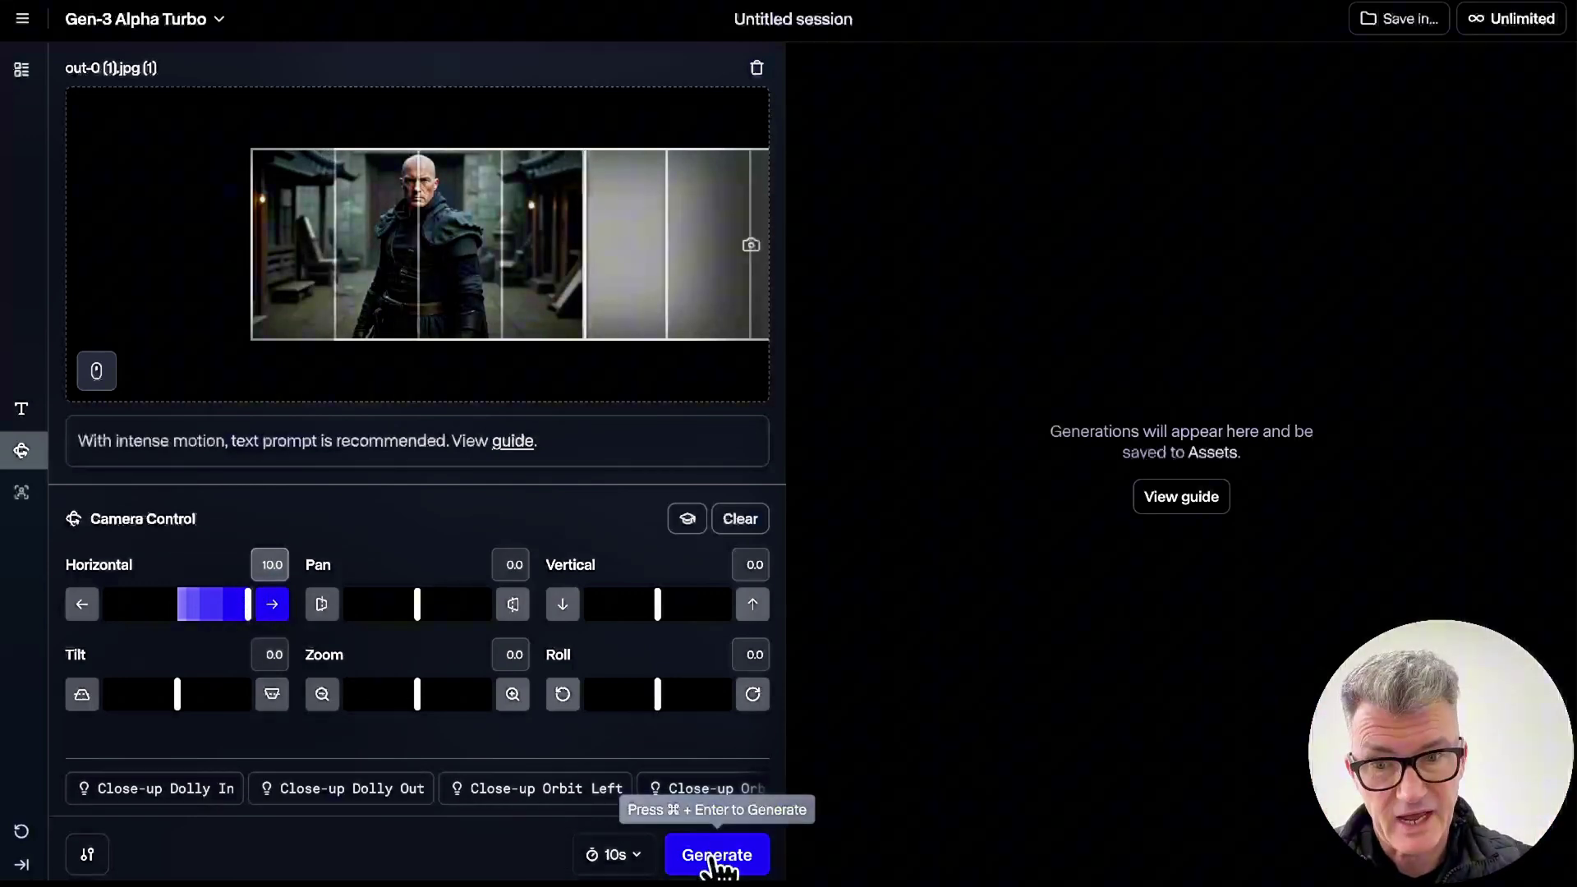
left_click(716, 859)
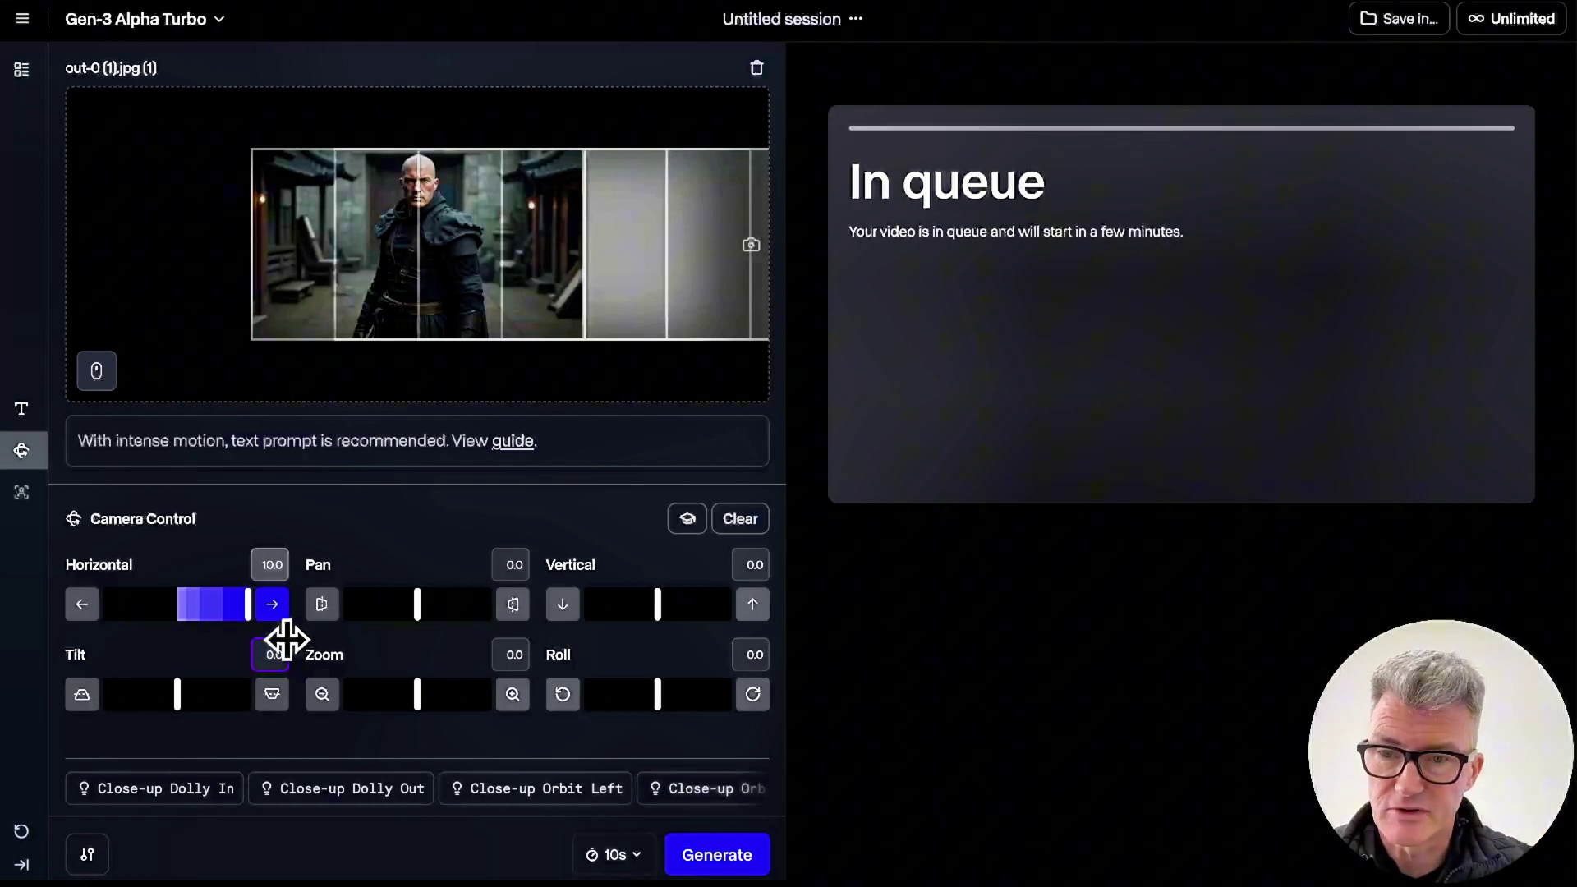
Step: Reset Horizontal to 0.0 and add a camera pan
left_click_drag(239, 605, 179, 602)
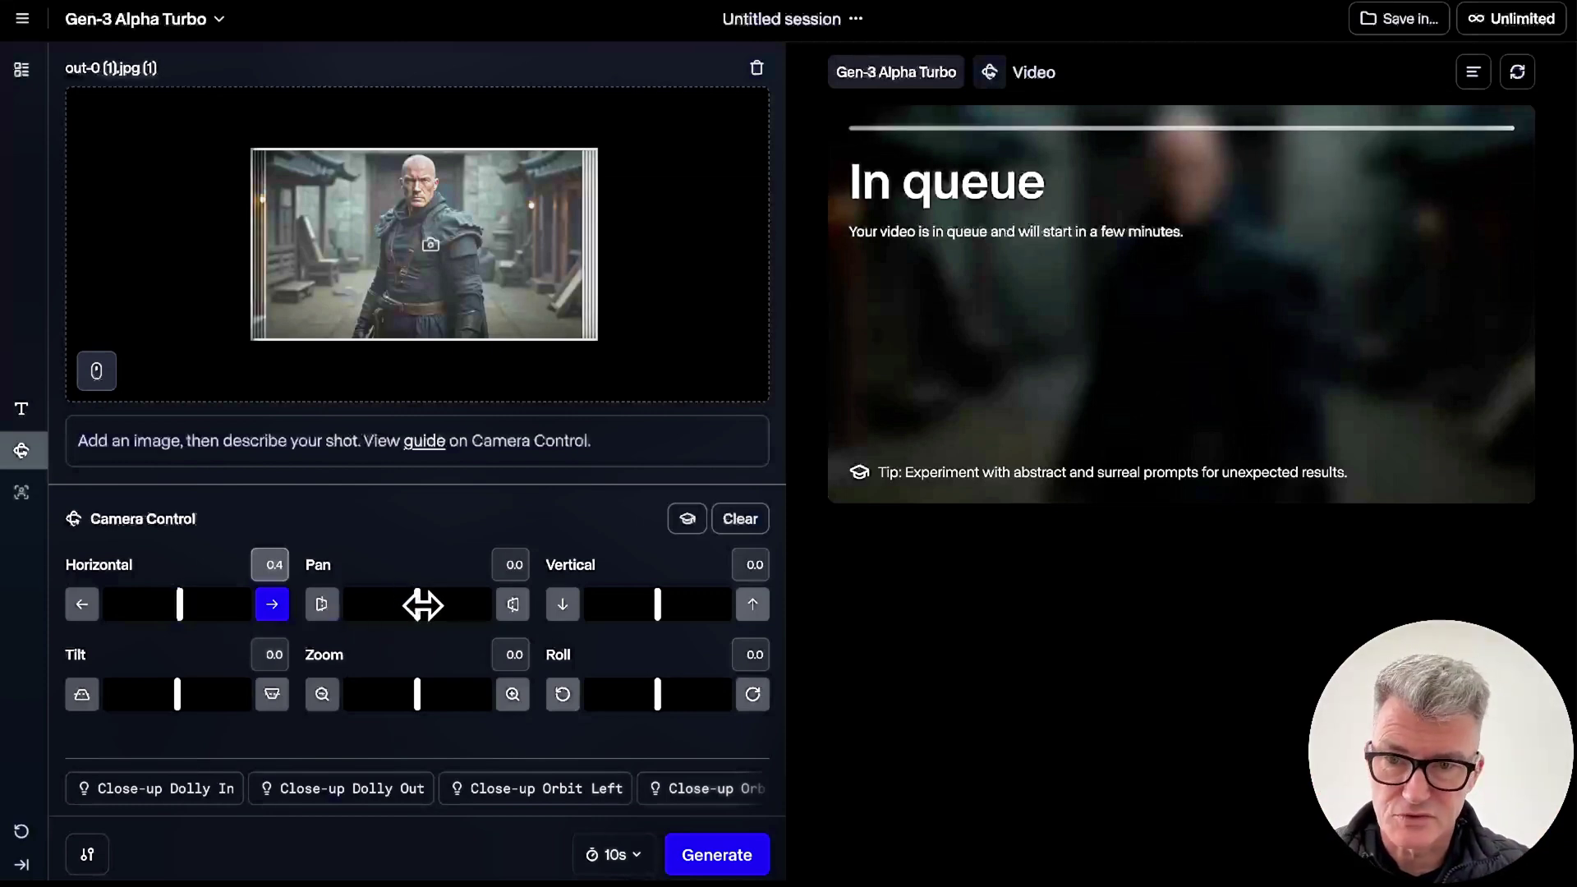
left_click(179, 605)
left_click_drag(418, 604, 471, 606)
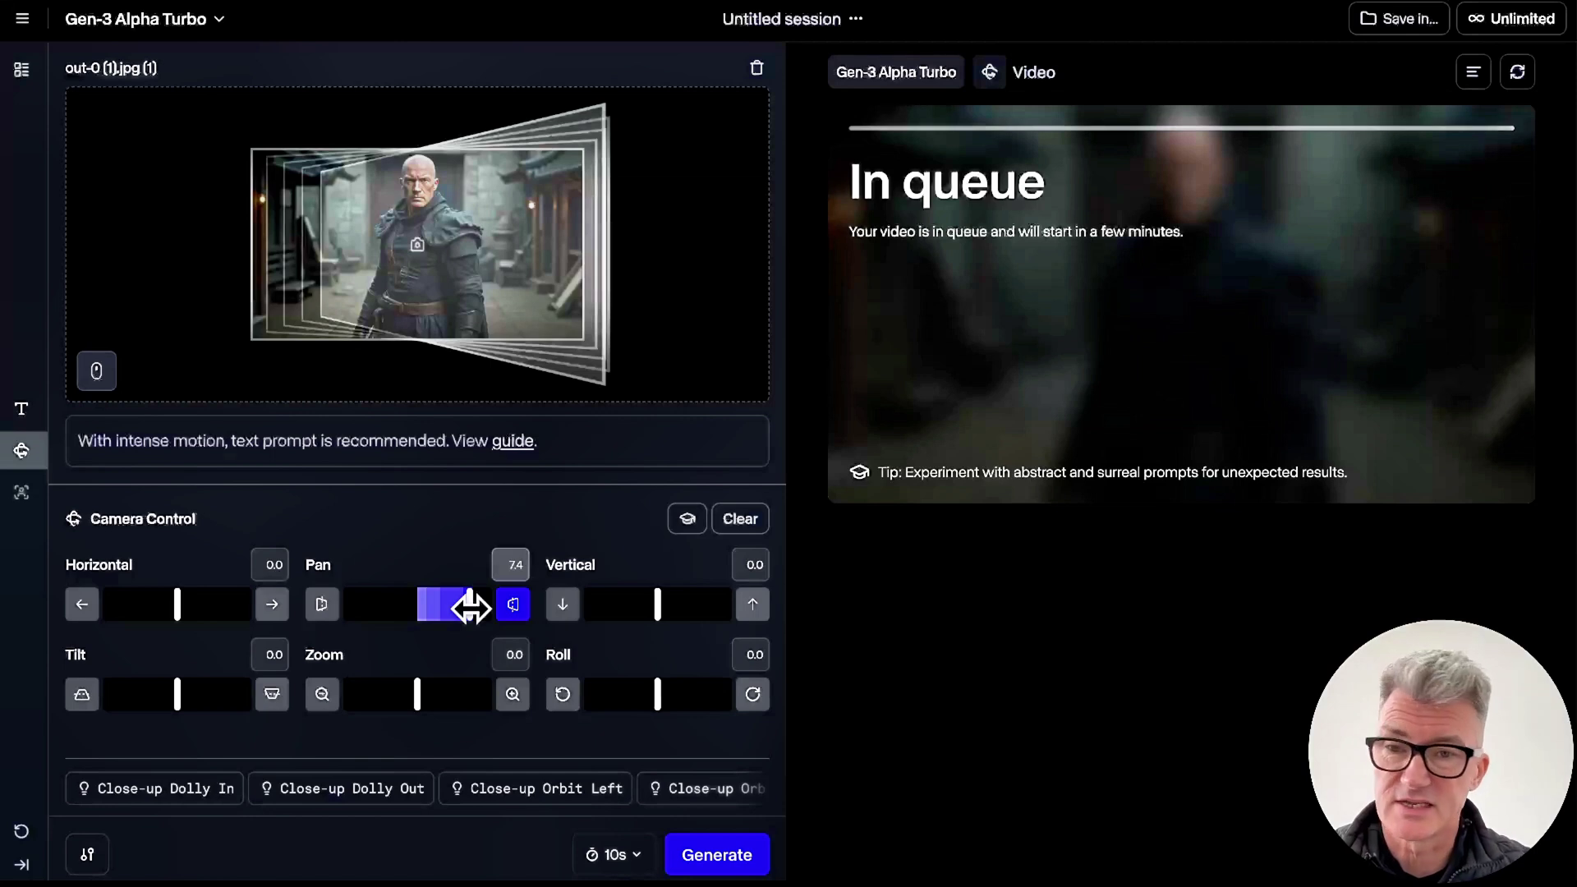
left_click_drag(471, 606, 457, 605)
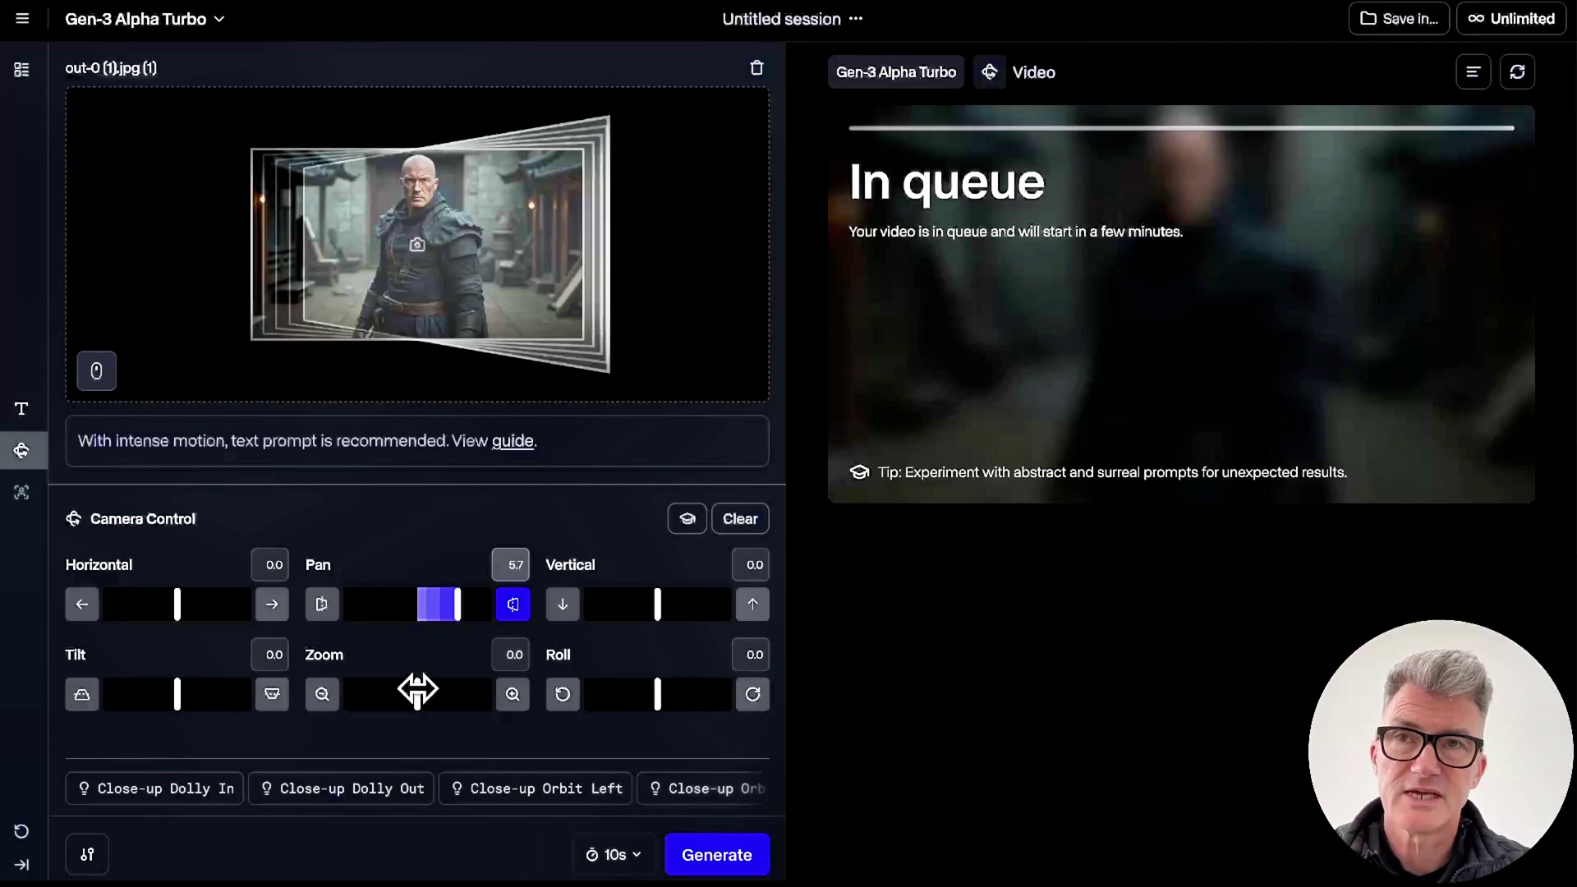
Step: Set Zoom to 1.1, reverse Pan to -4.8, and queue two generations
left_click_drag(418, 689, 421, 690)
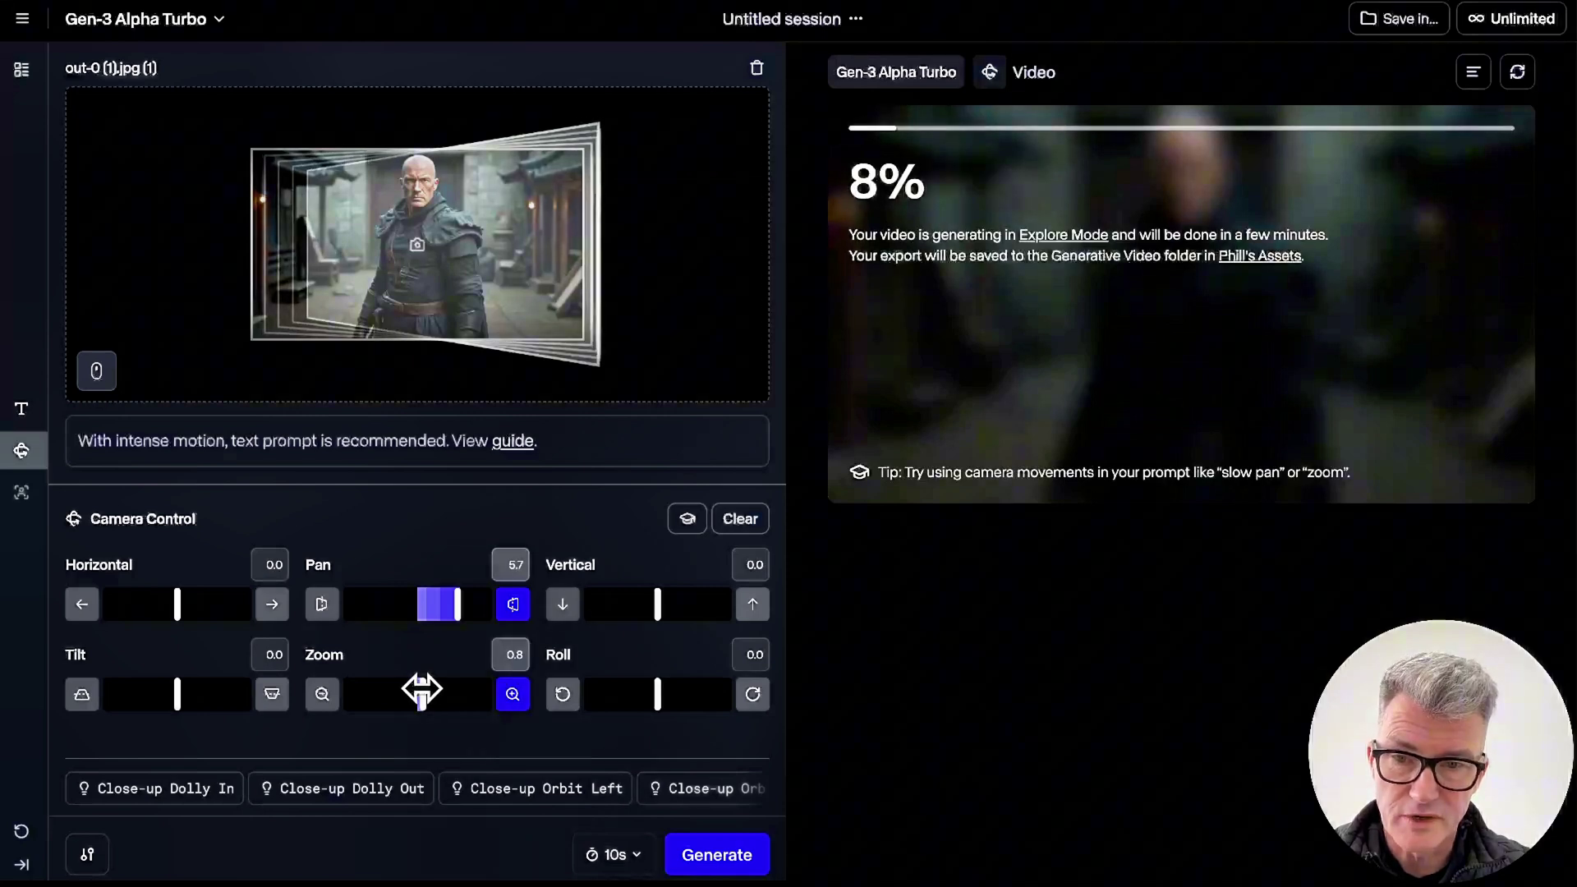
mouse_move(422, 690)
left_mouse_down()
mouse_move(450, 692)
mouse_move(431, 689)
left_mouse_up()
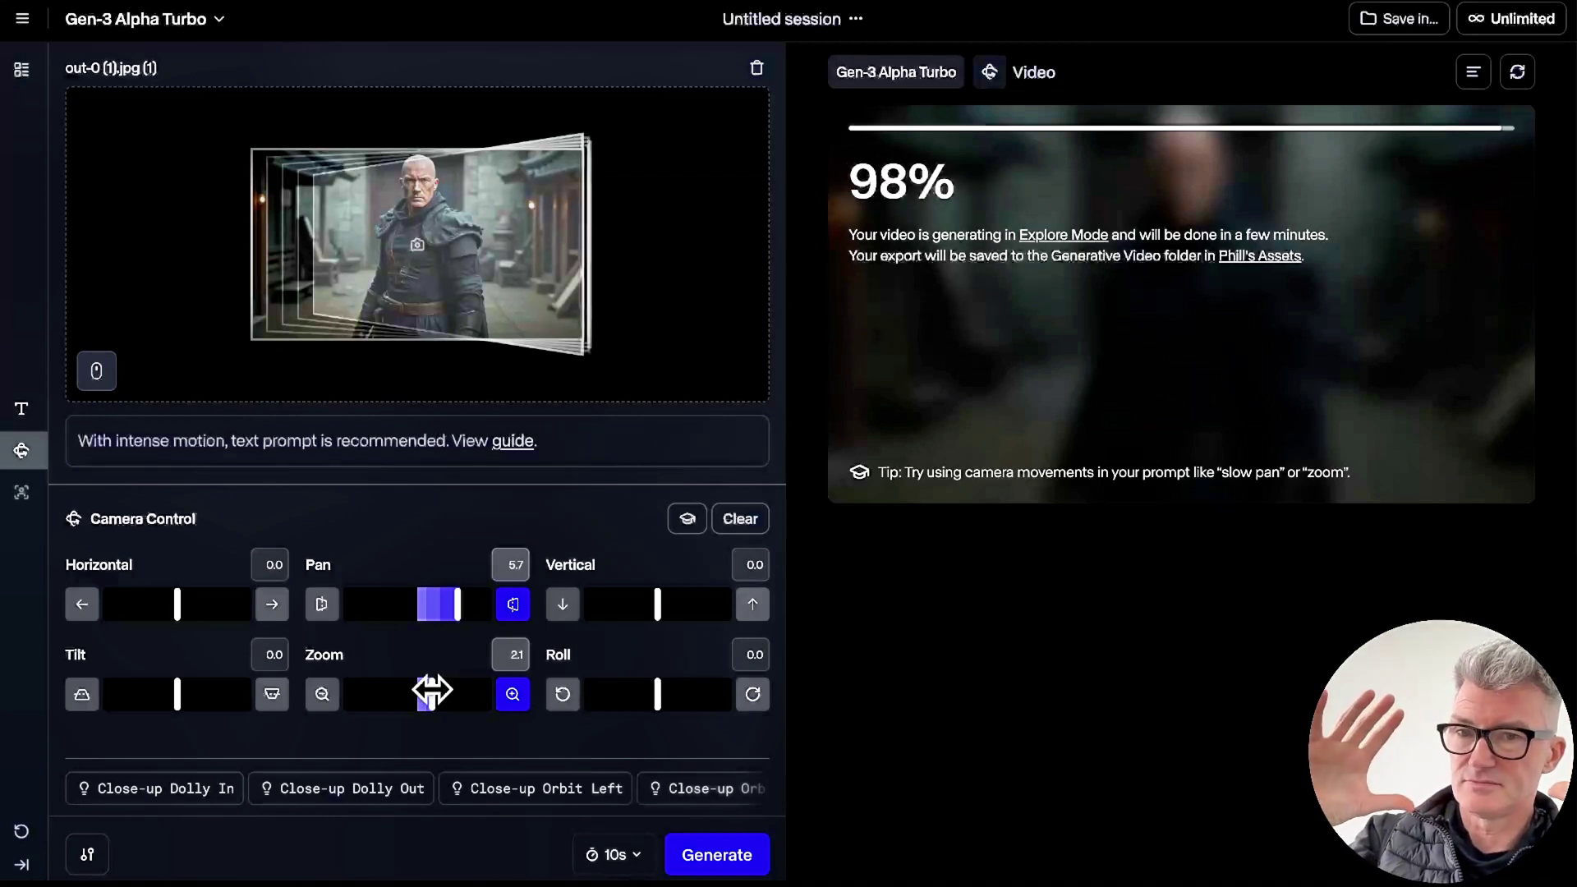
left_click_drag(432, 690, 424, 694)
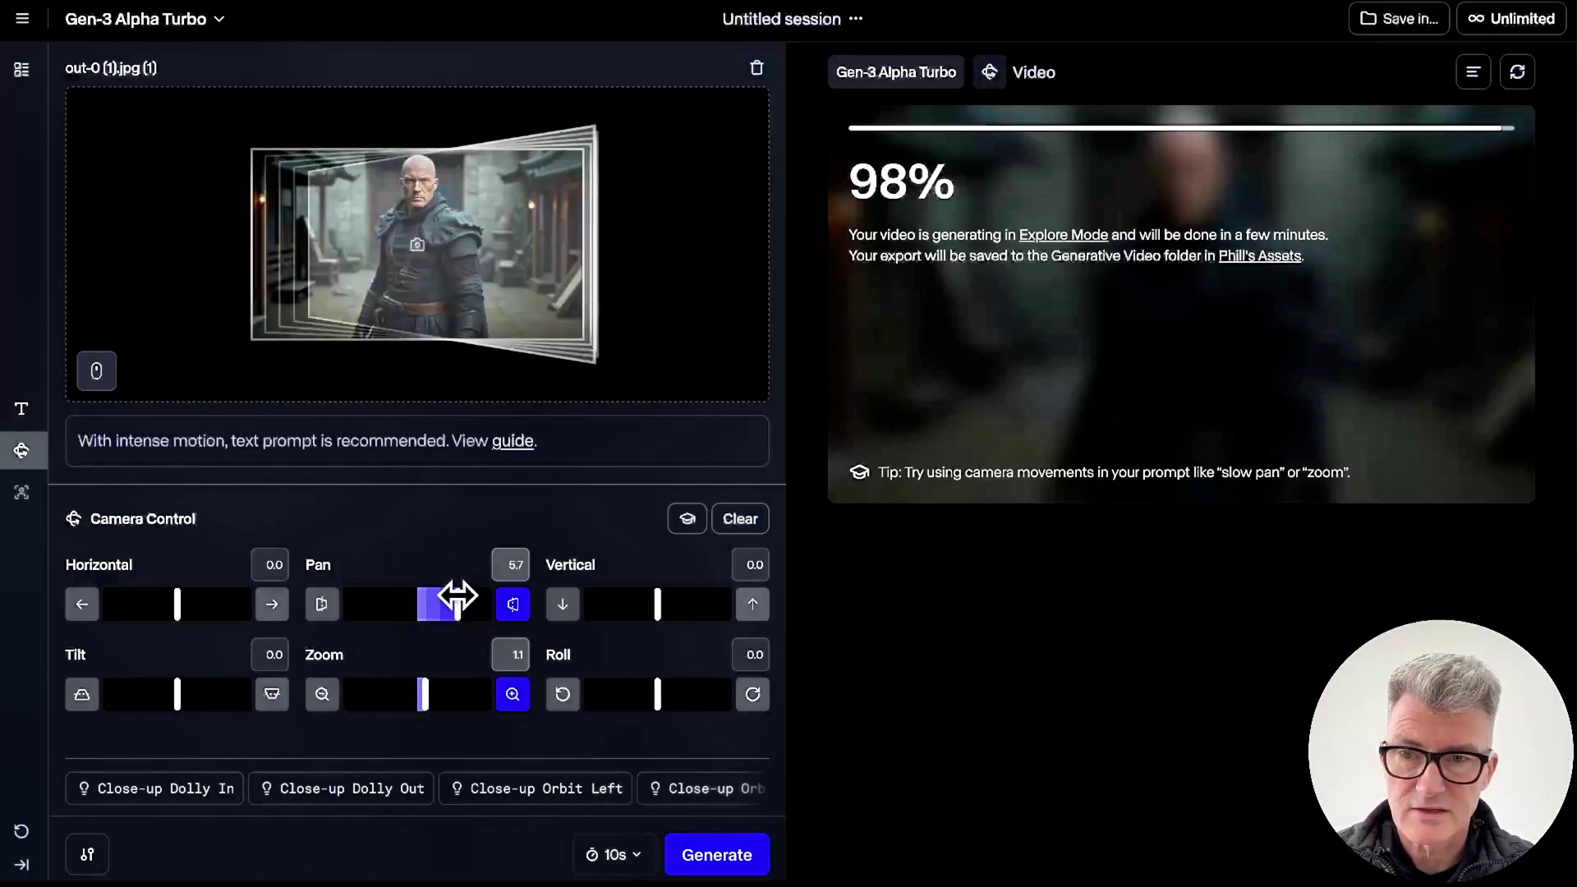
left_click_drag(458, 595, 396, 591)
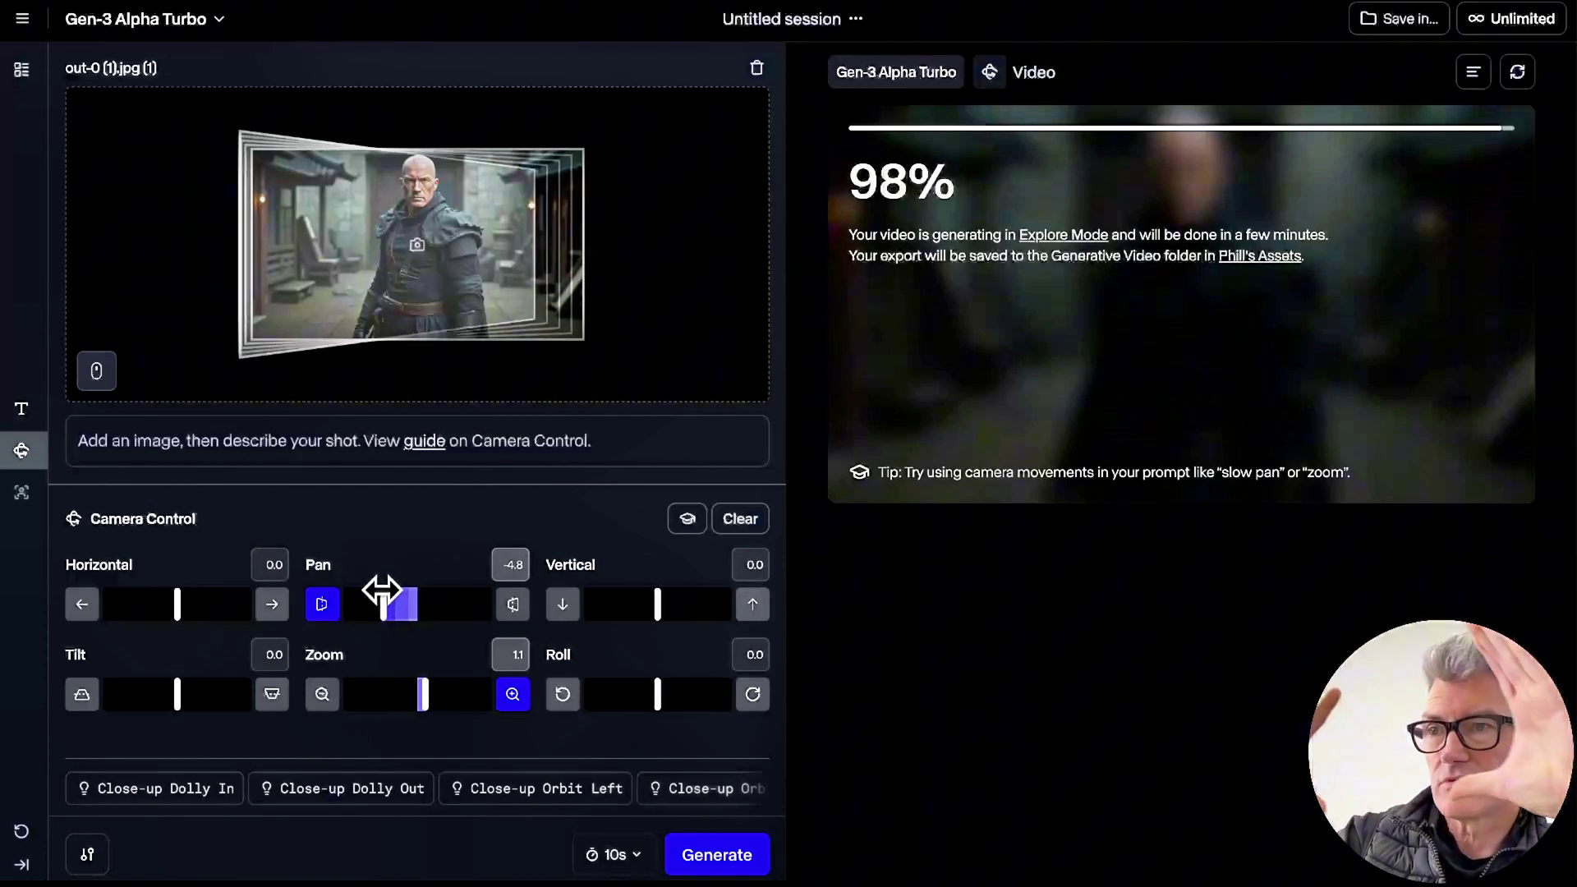
left_click(697, 859)
left_click(720, 860)
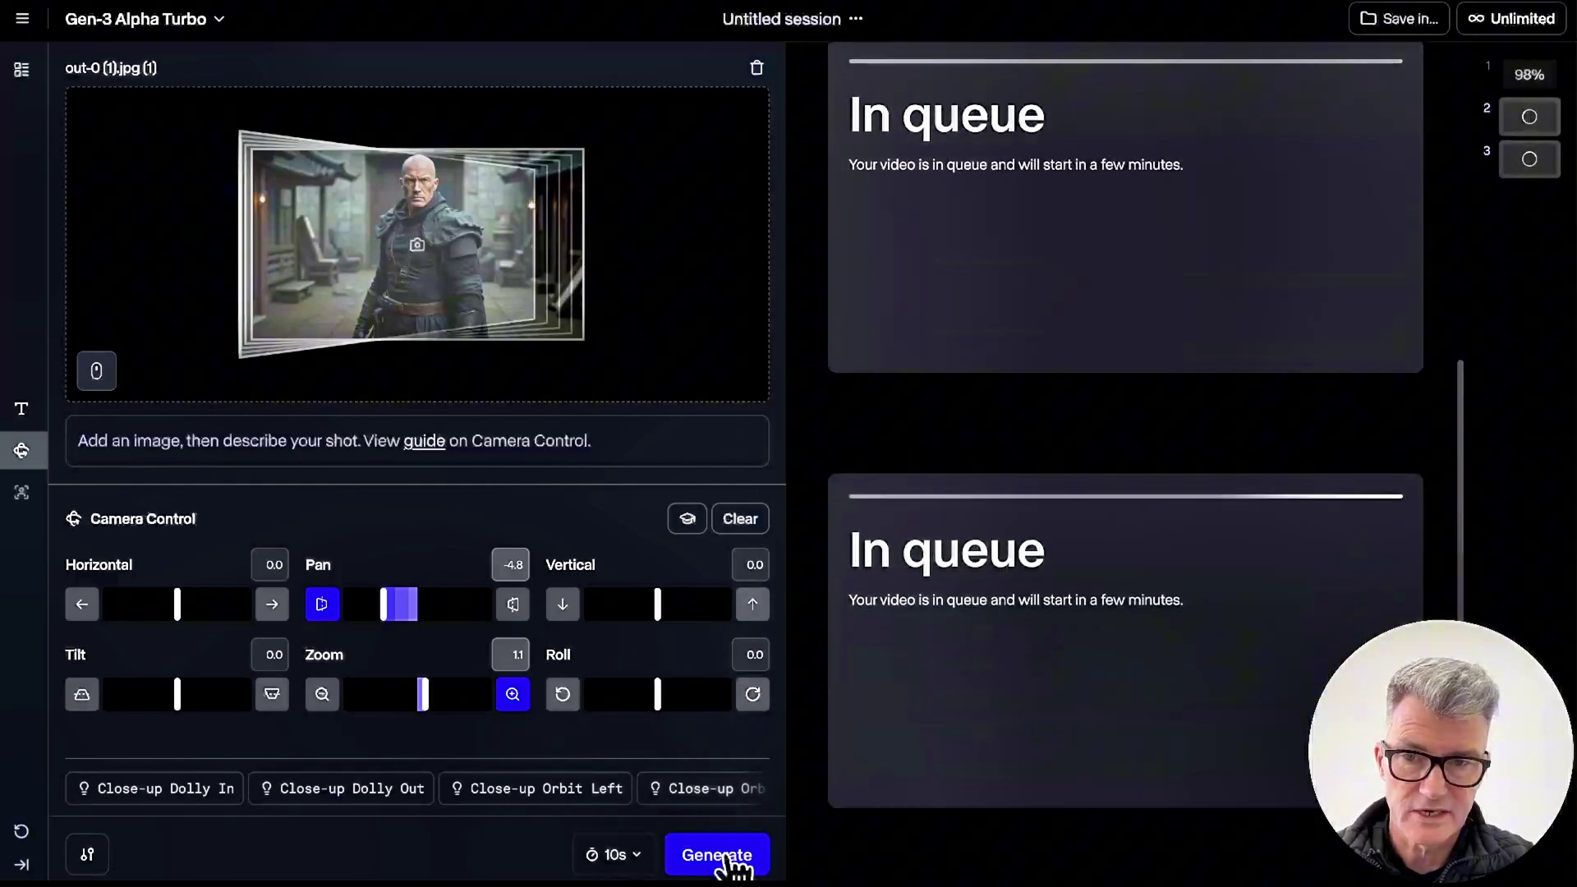
Step: Queue one more generation, then reset Pan and Zoom to 0.0
left_click(727, 862)
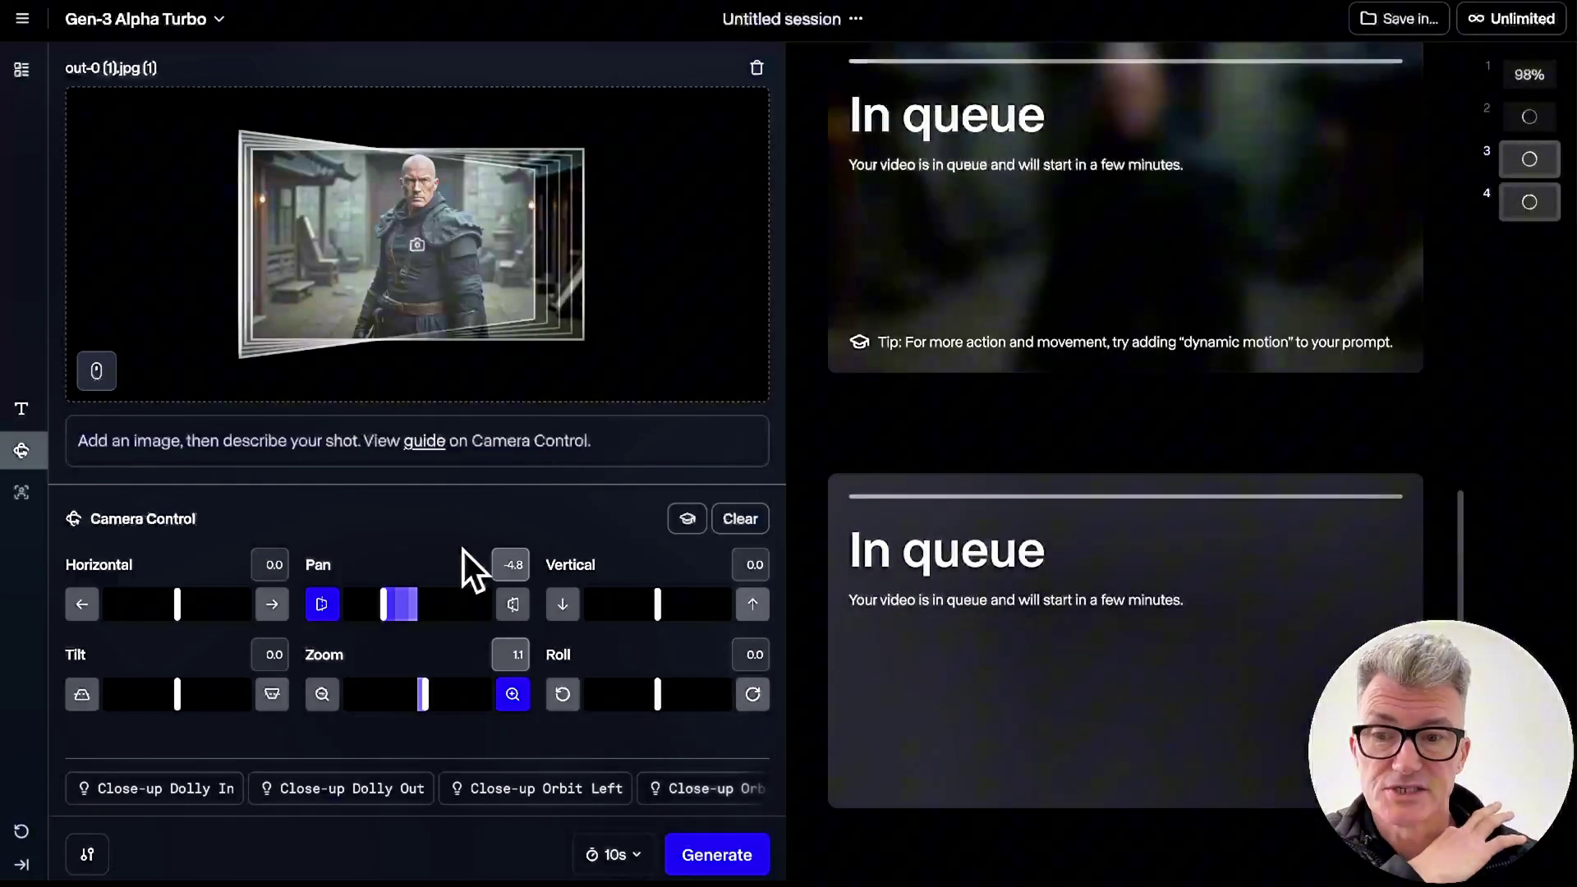
double_click(380, 602)
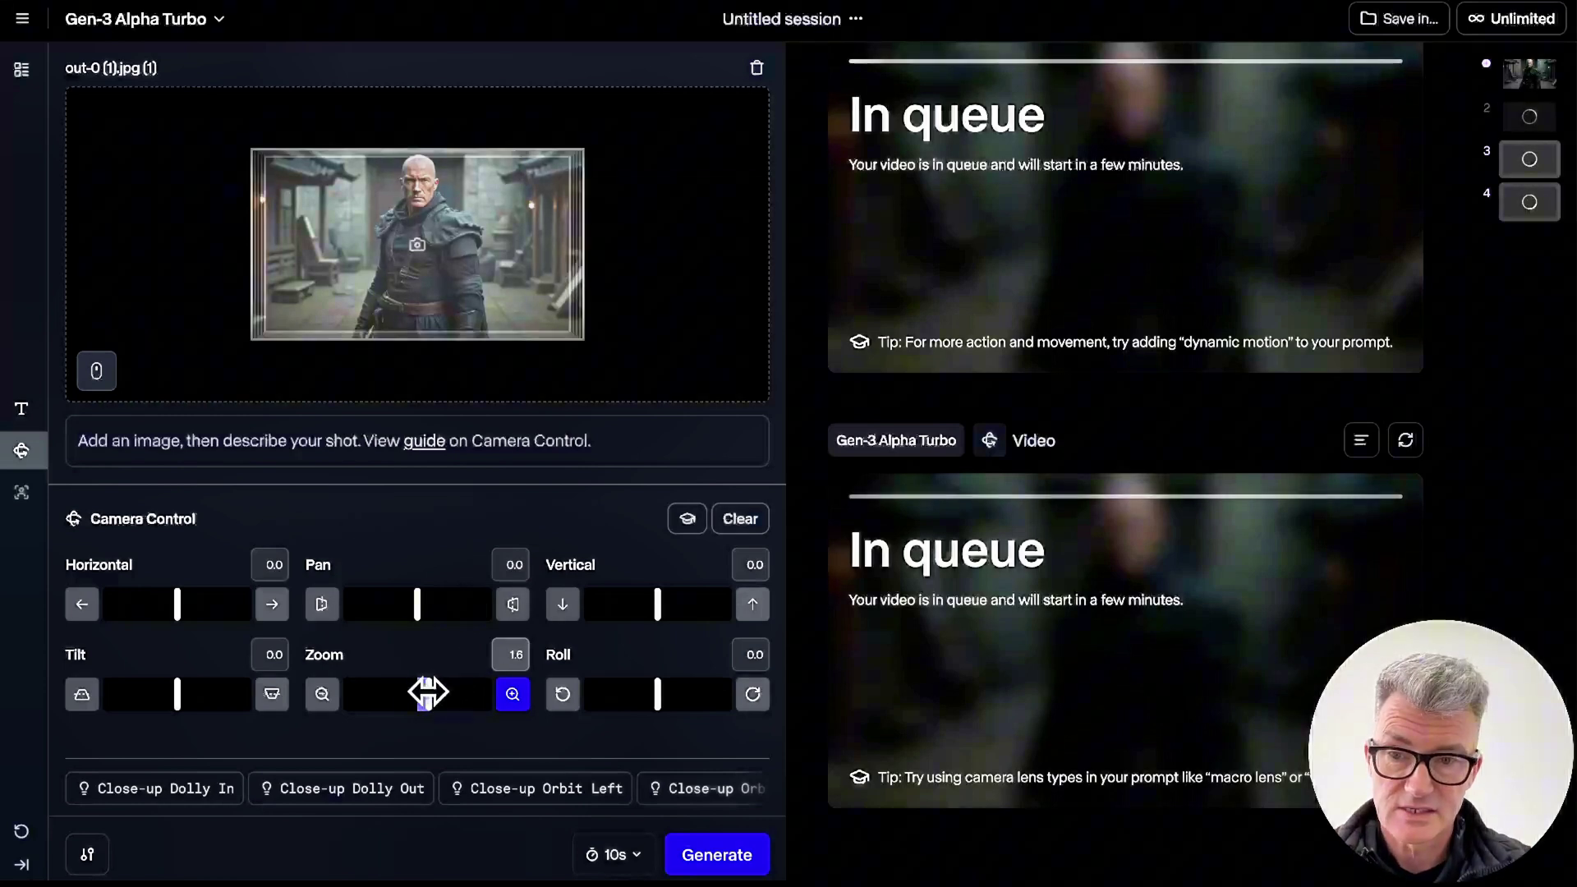
double_click(427, 692)
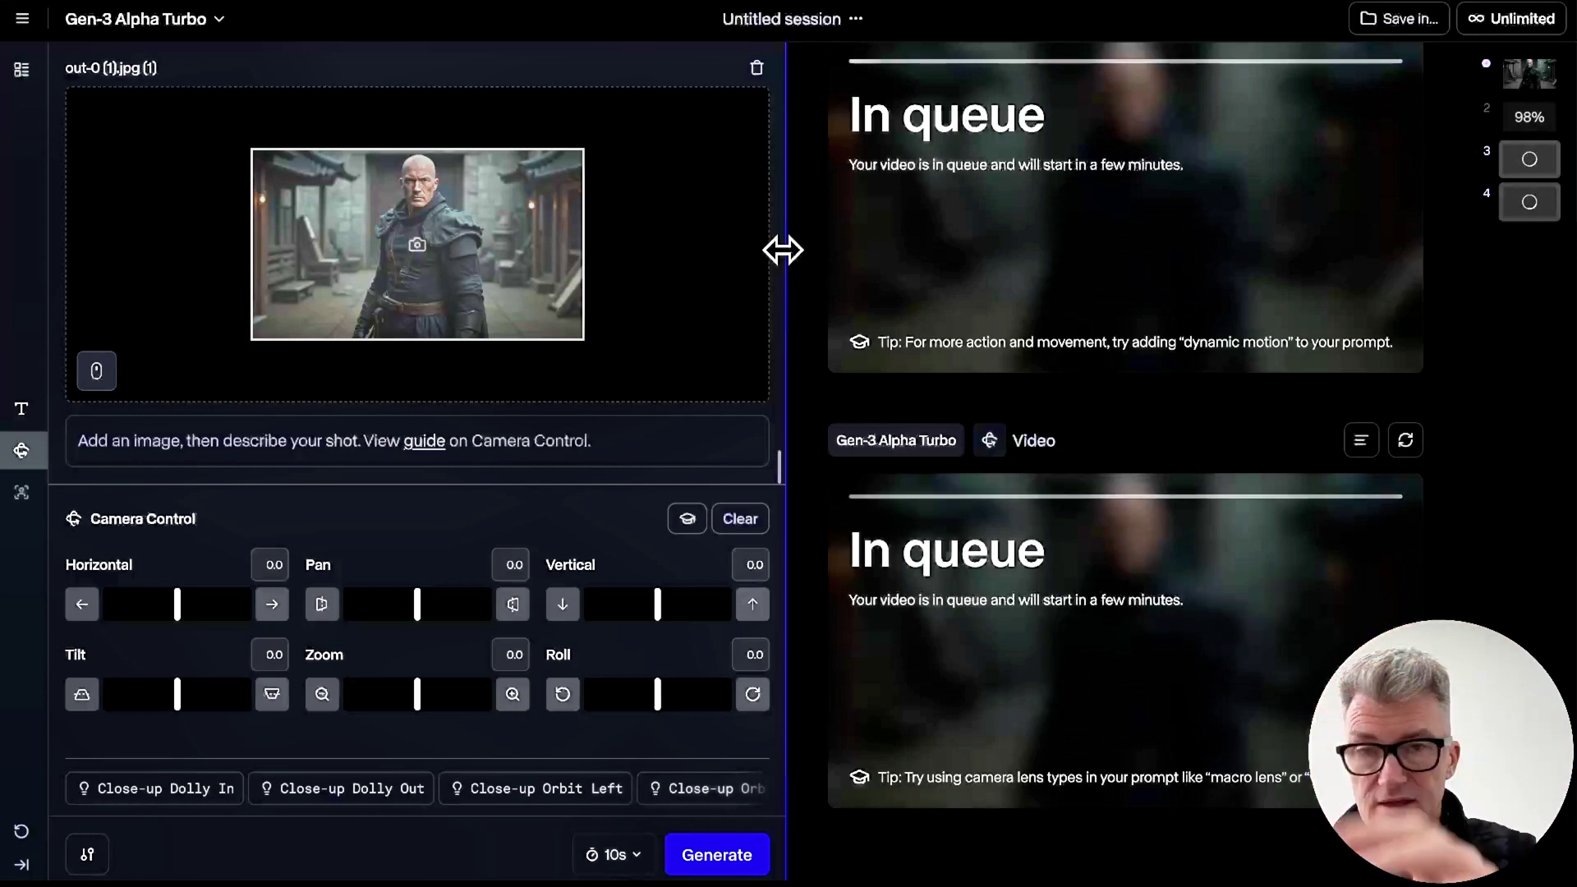
Step: Generate a 5s clip with Pan -7.7 and Zoom -5.6
left_click(637, 869)
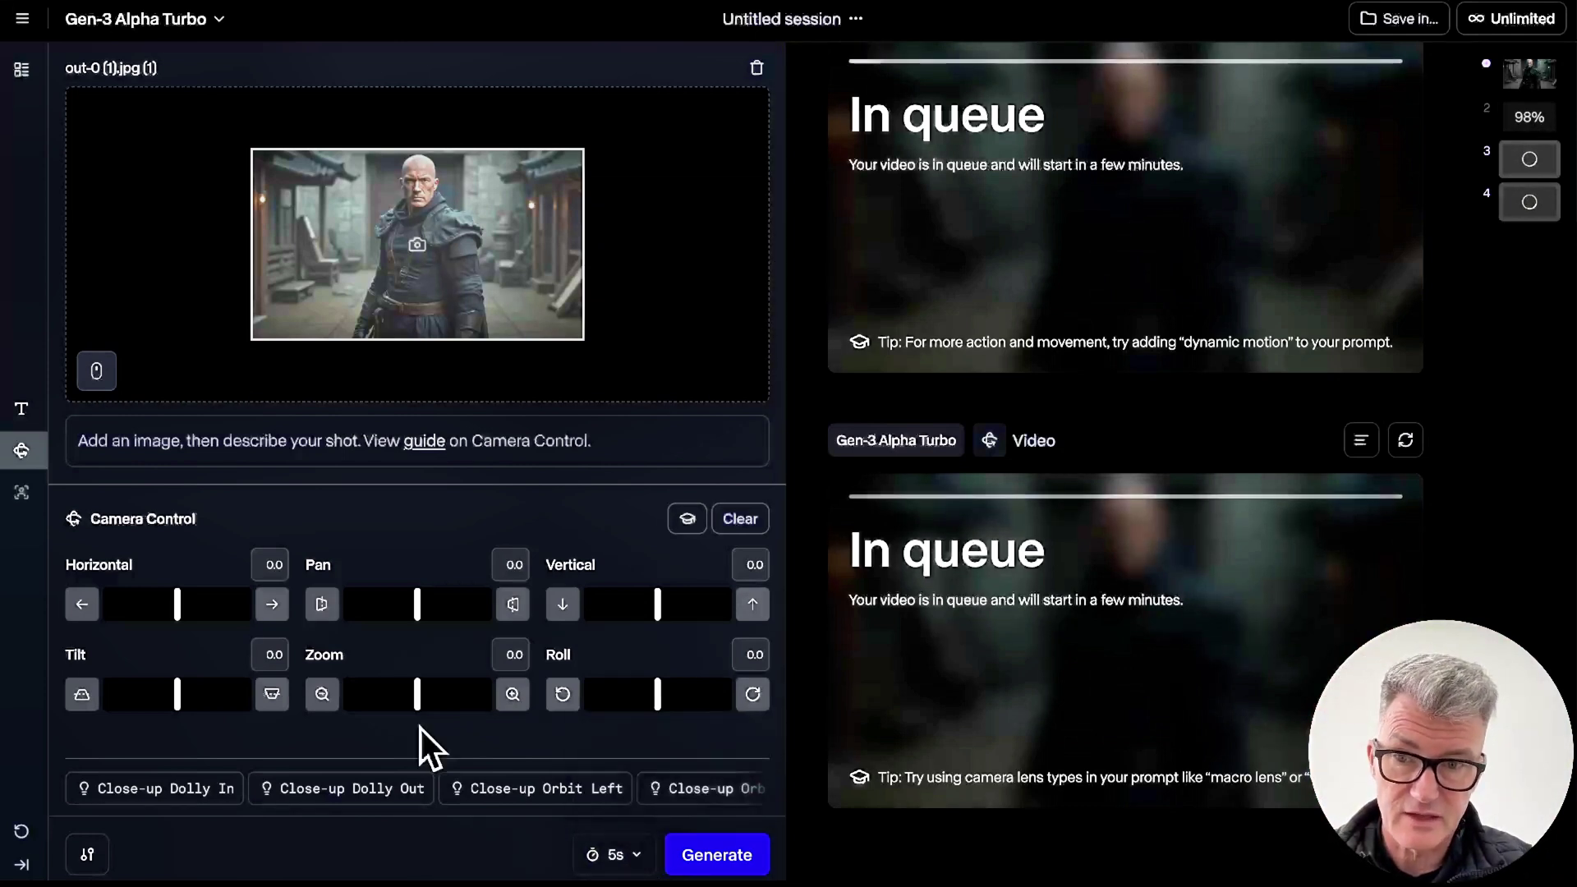
left_click_drag(417, 604, 359, 609)
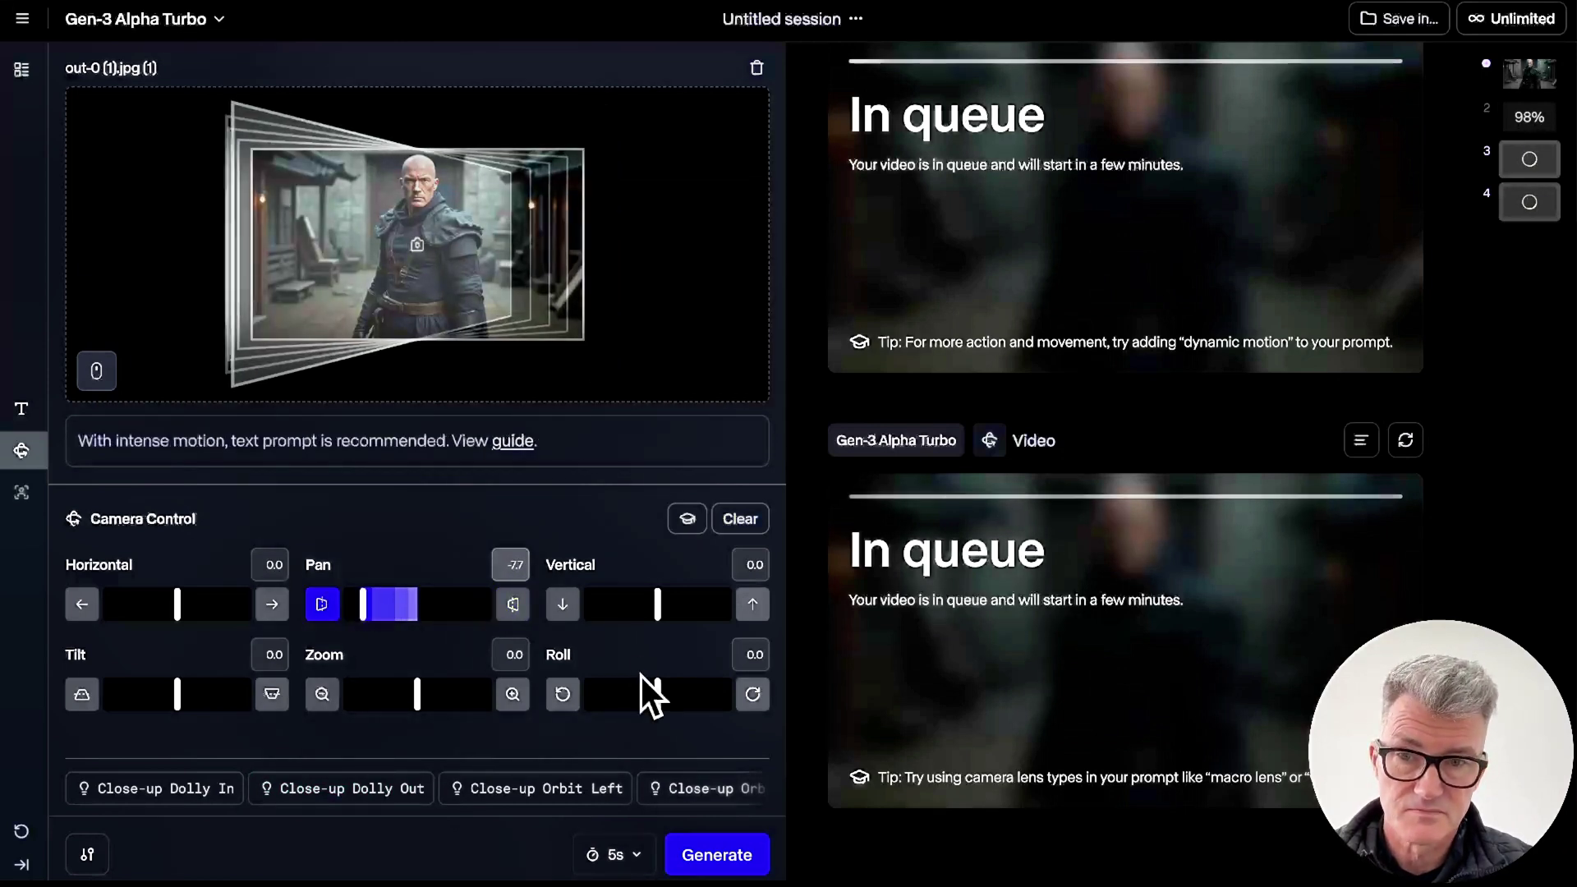
left_click_drag(419, 697, 375, 699)
left_click(704, 858)
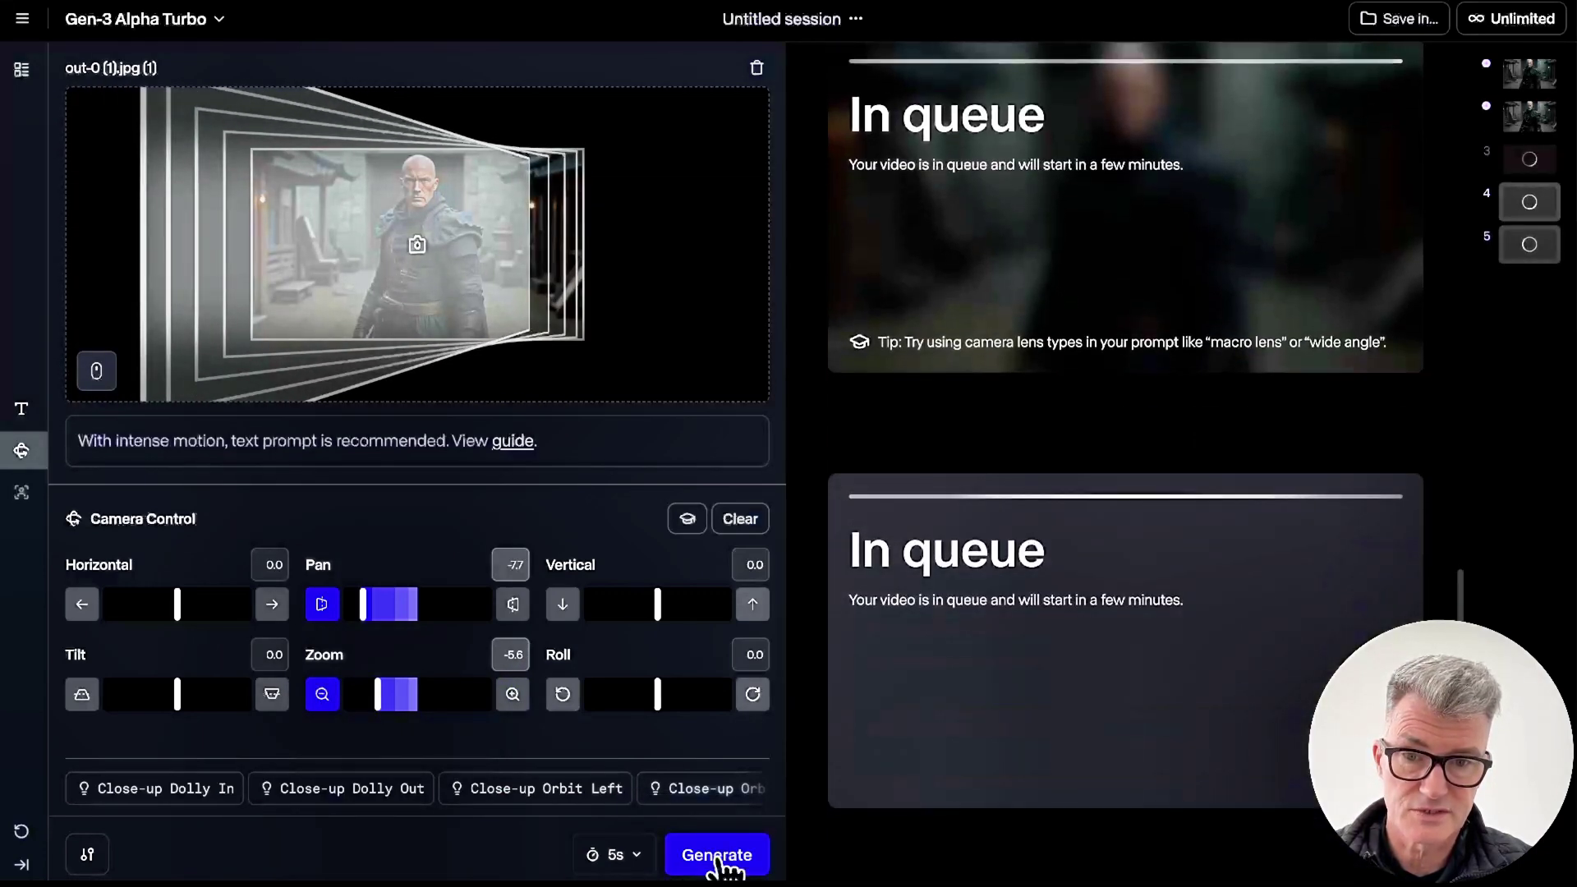
Step: Queue another generation with the same camera move and play the newly finished warrior video
left_click(716, 858)
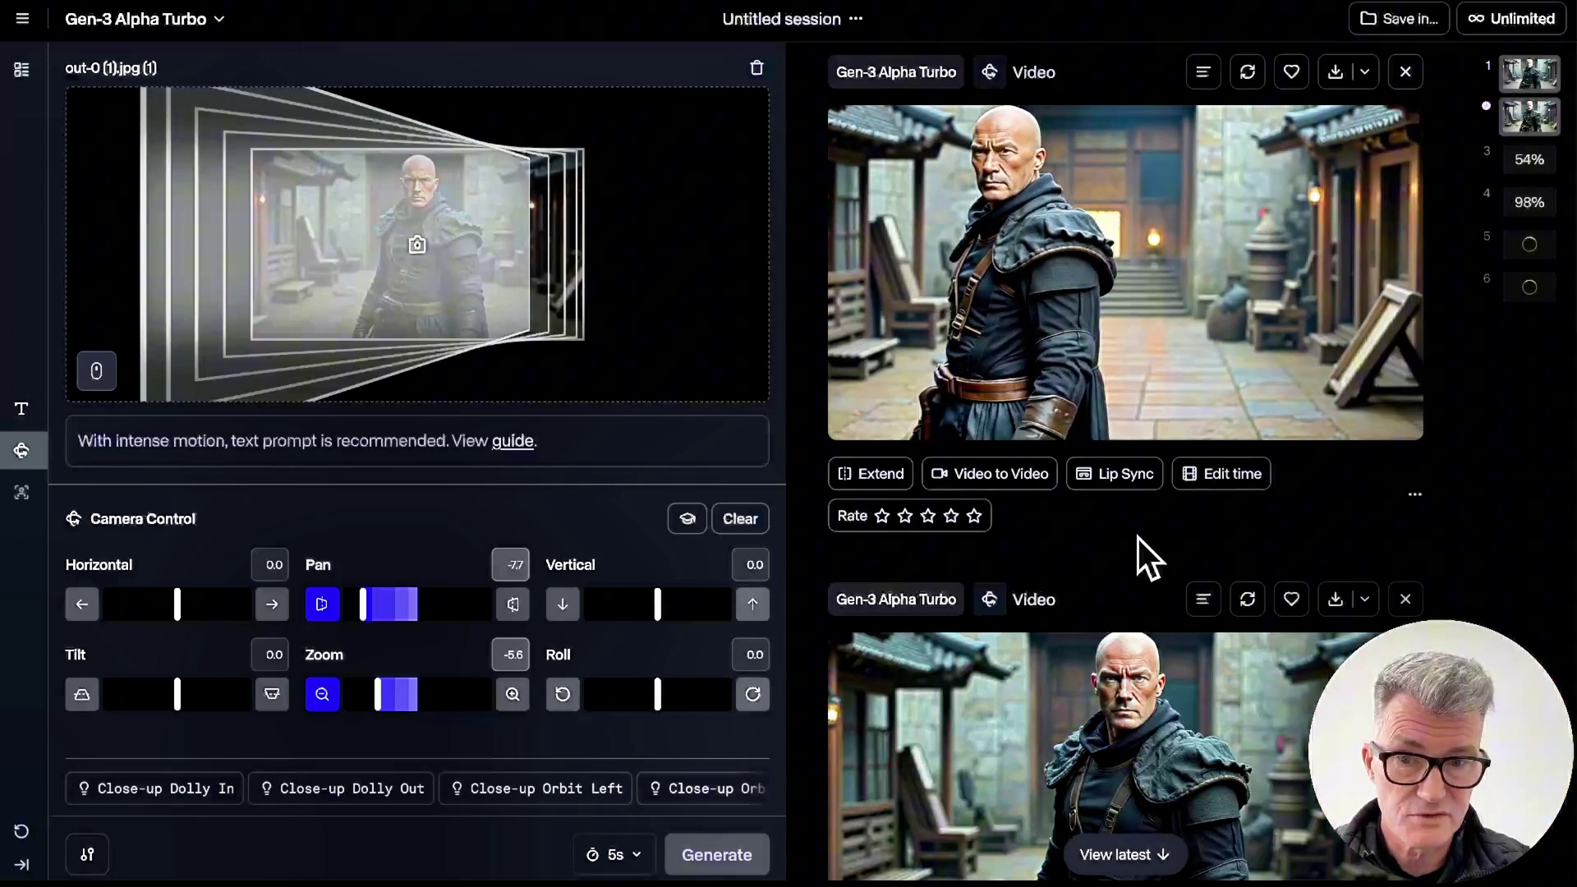
scroll(1137, 537, "down", 1)
scroll(1136, 537, "up", 1)
scroll(1136, 537, "down", 3)
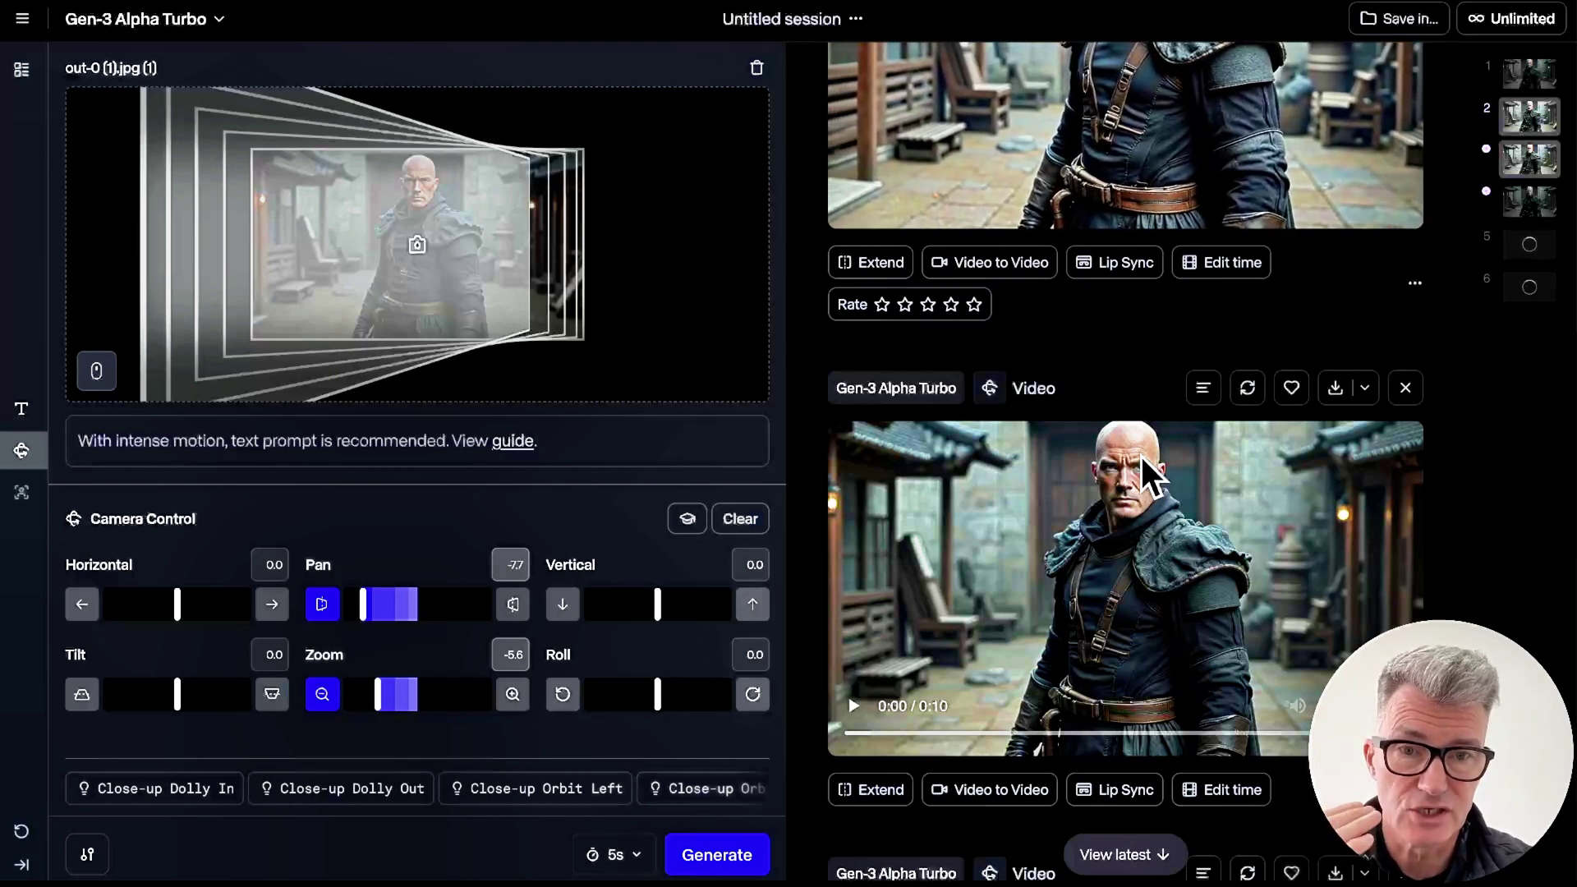
left_click(854, 707)
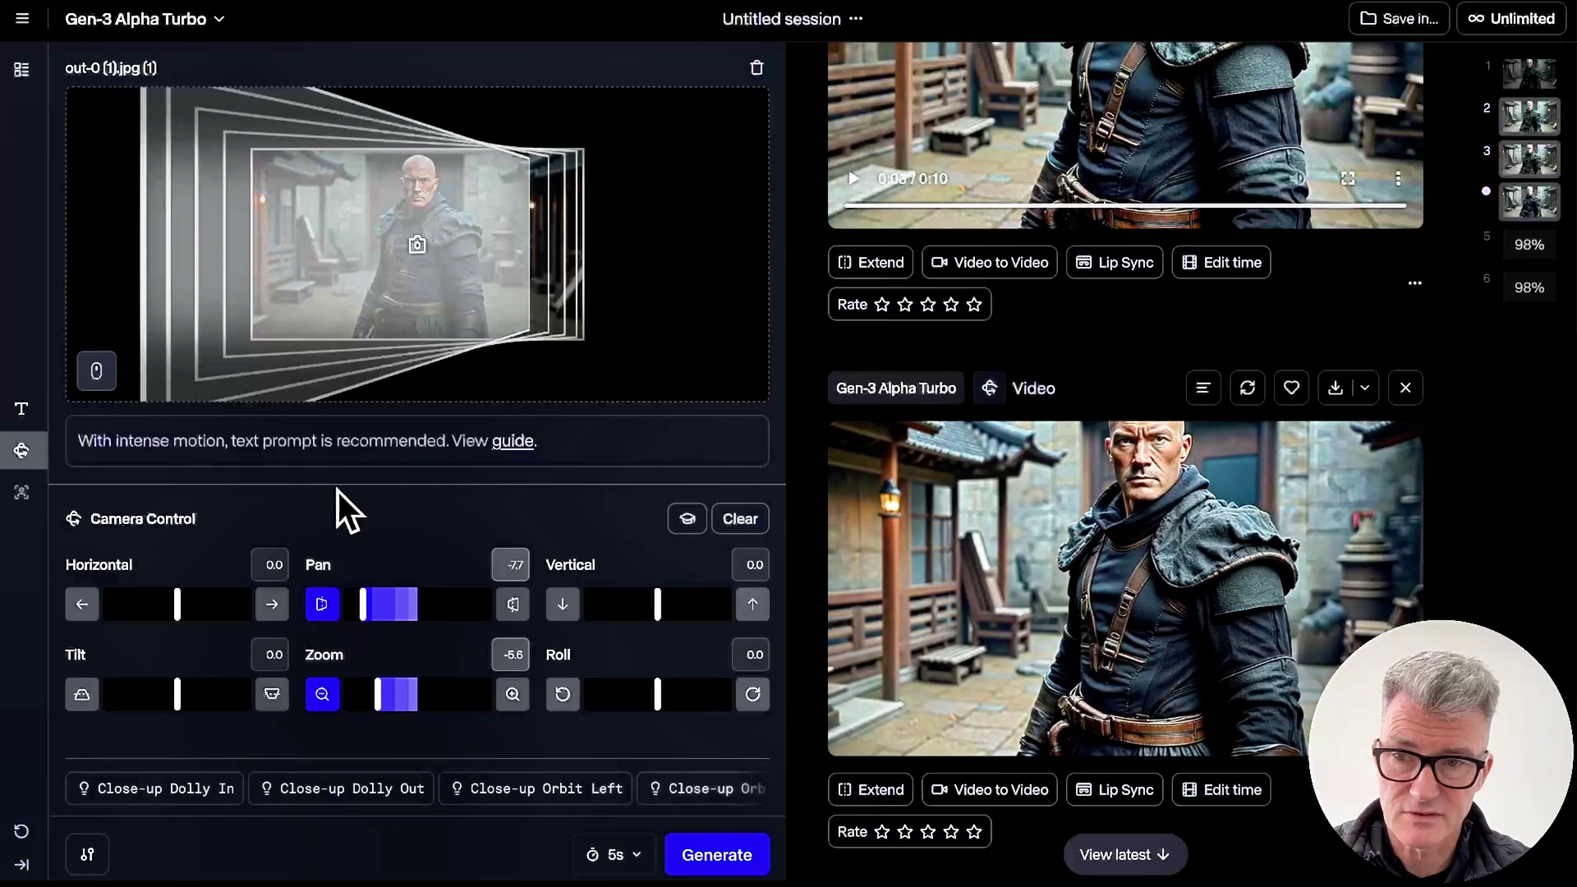
Step: Enter the text prompt 'smiles menacingly'
left_click(381, 464)
type("smiles ")
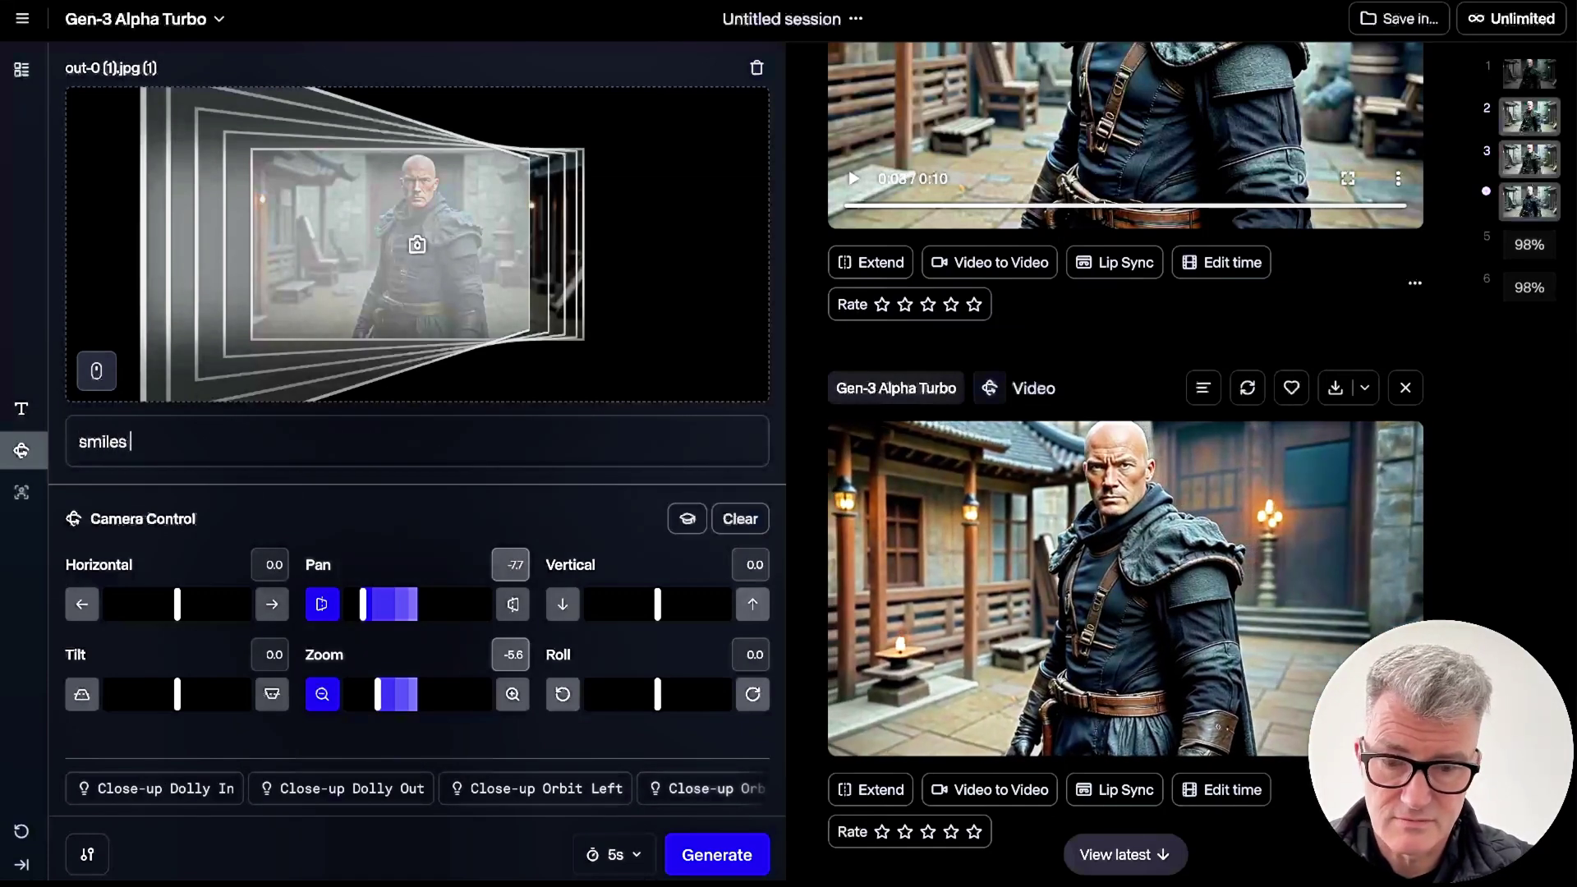
type("menaci")
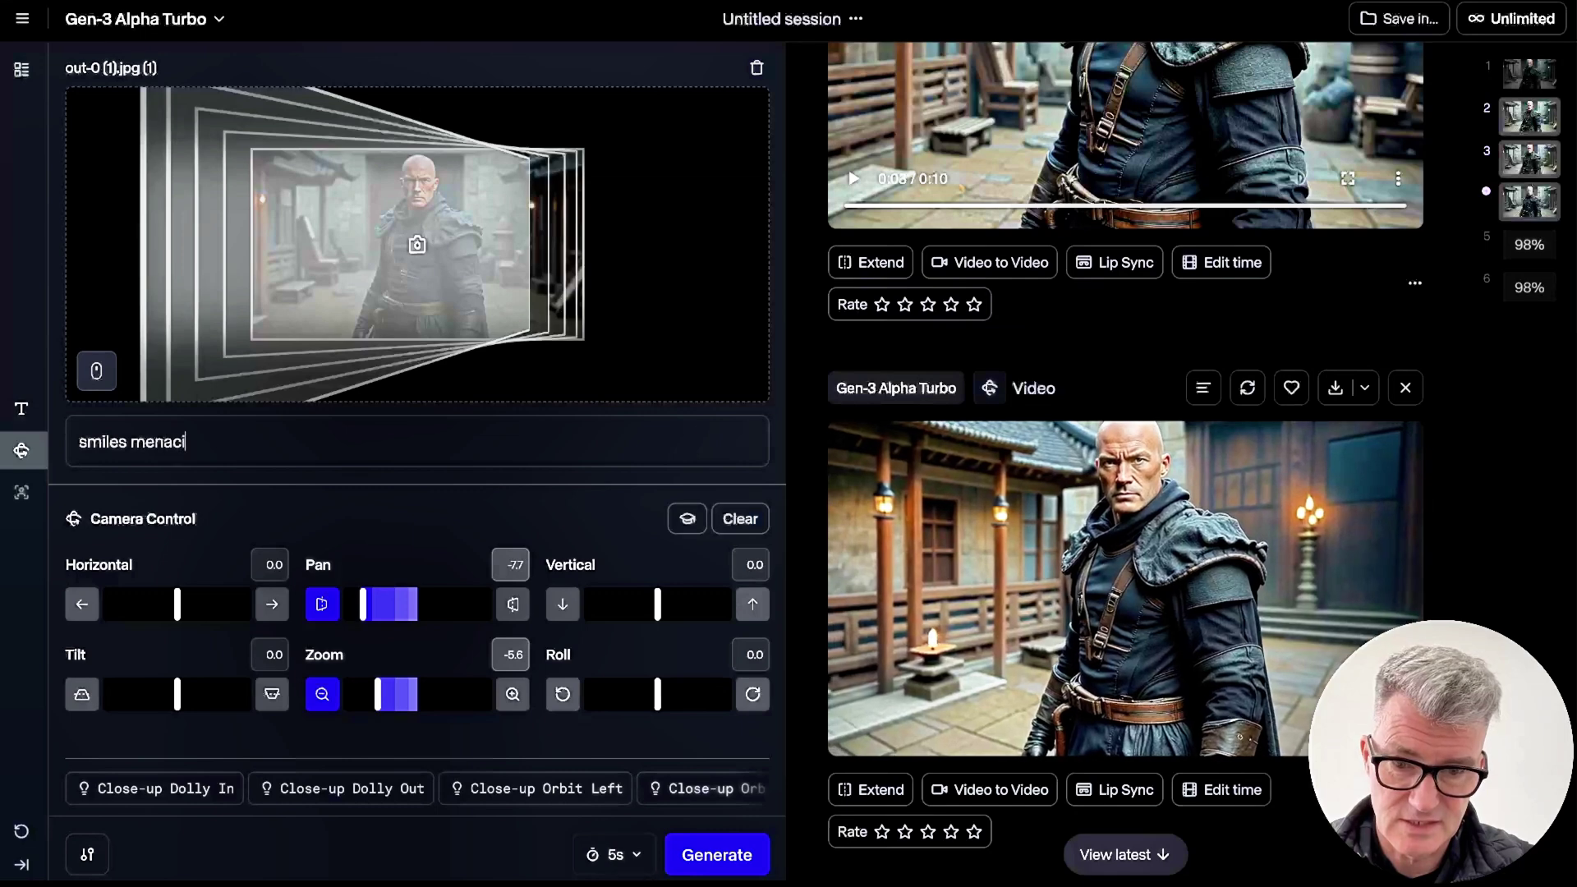
type("ngly")
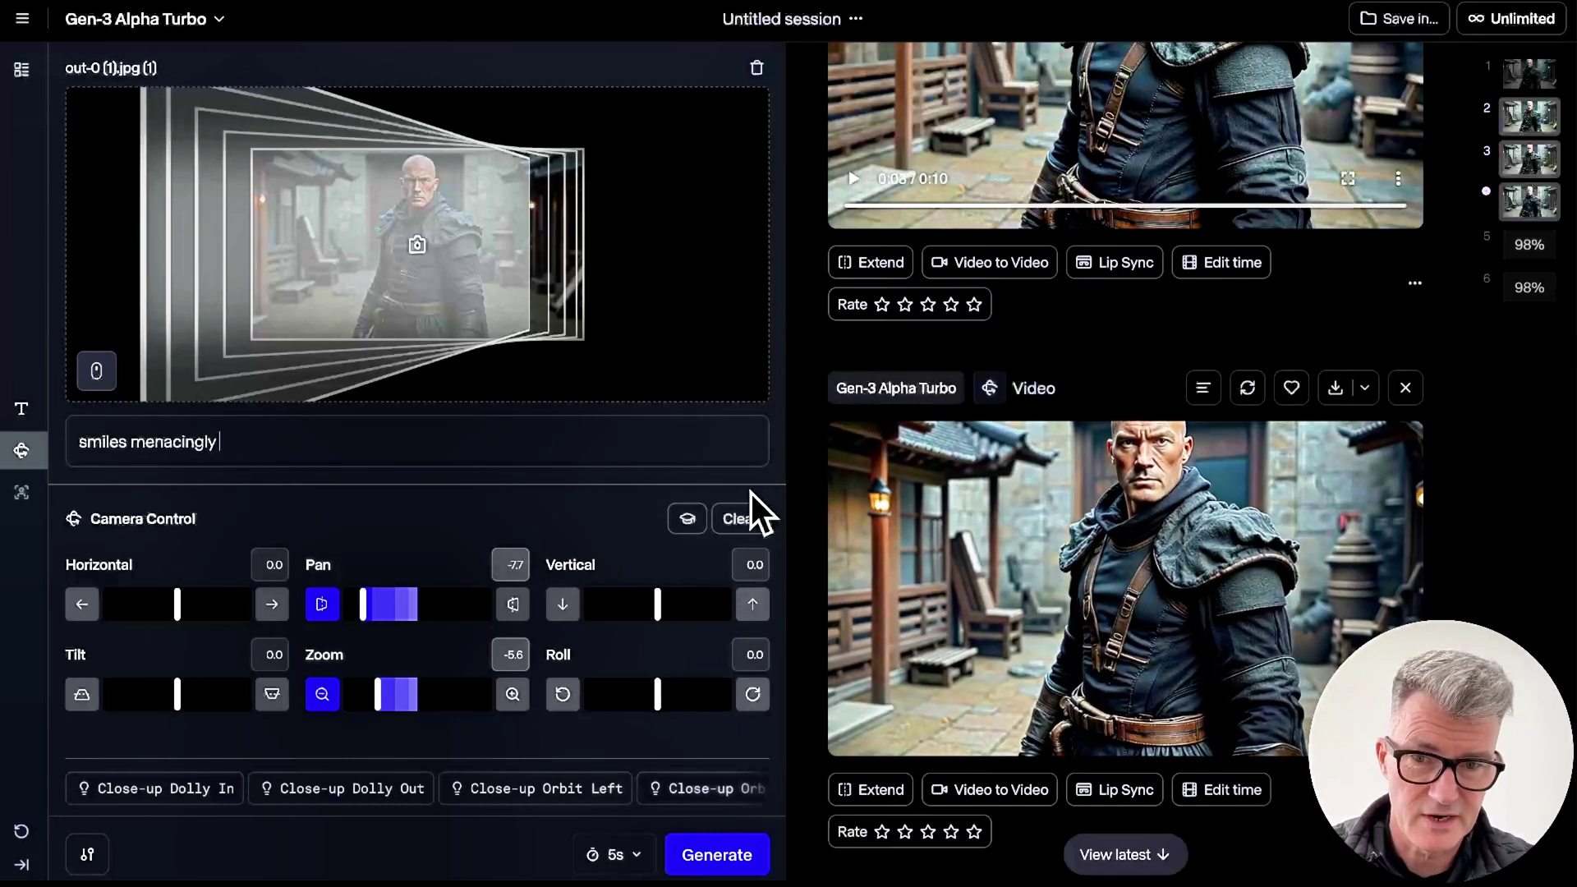
Step: Queue three 'smiles menacingly' generations and play a finished warrior clip
left_click(716, 858)
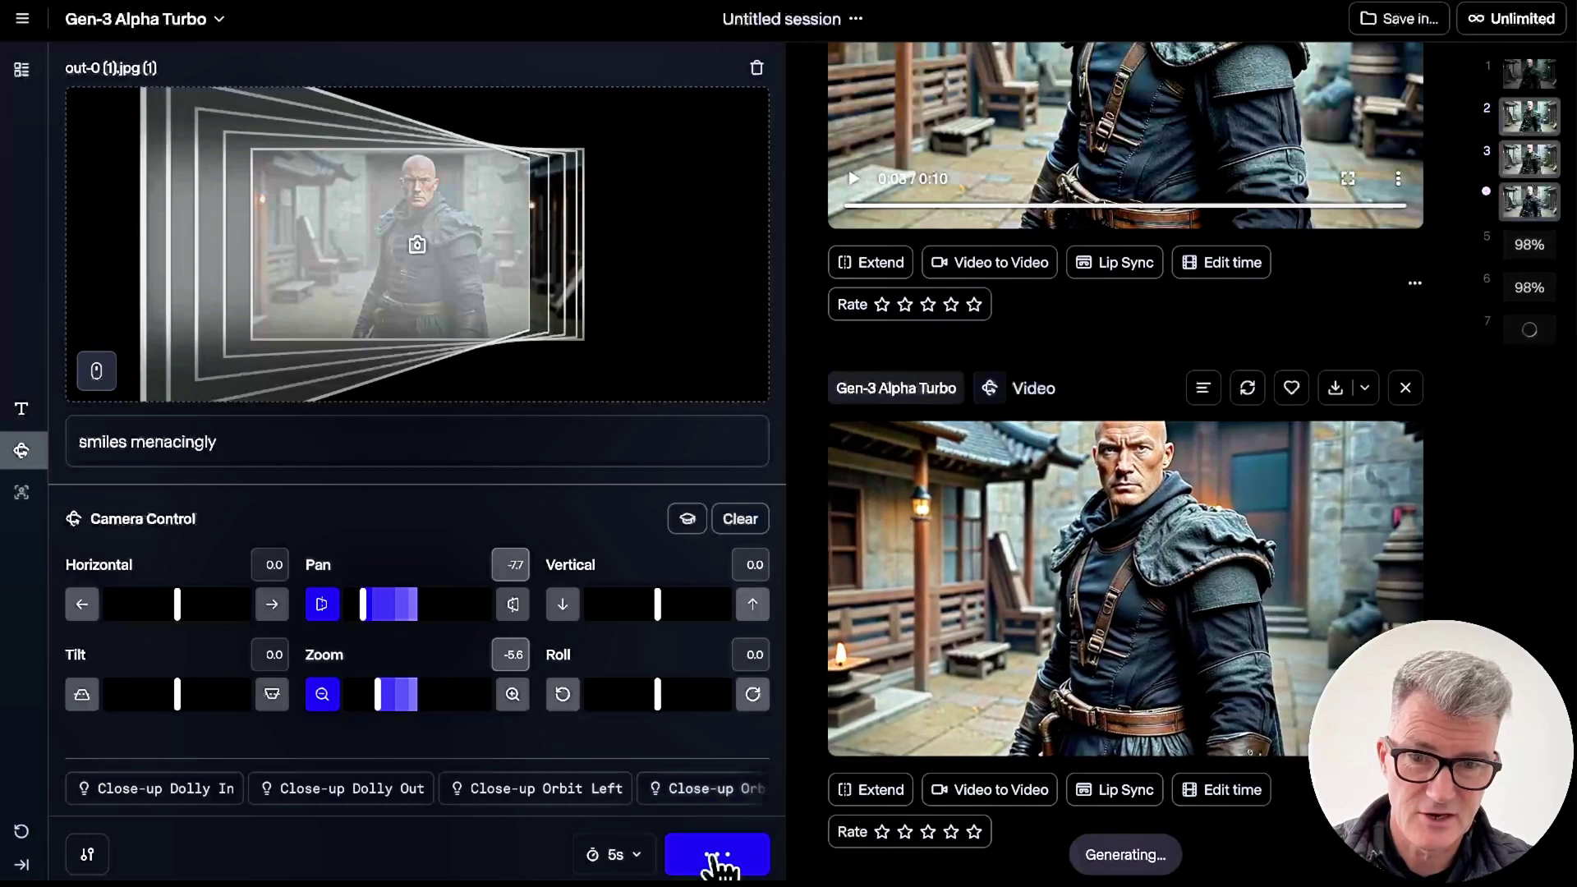
left_click(716, 858)
left_click(716, 858)
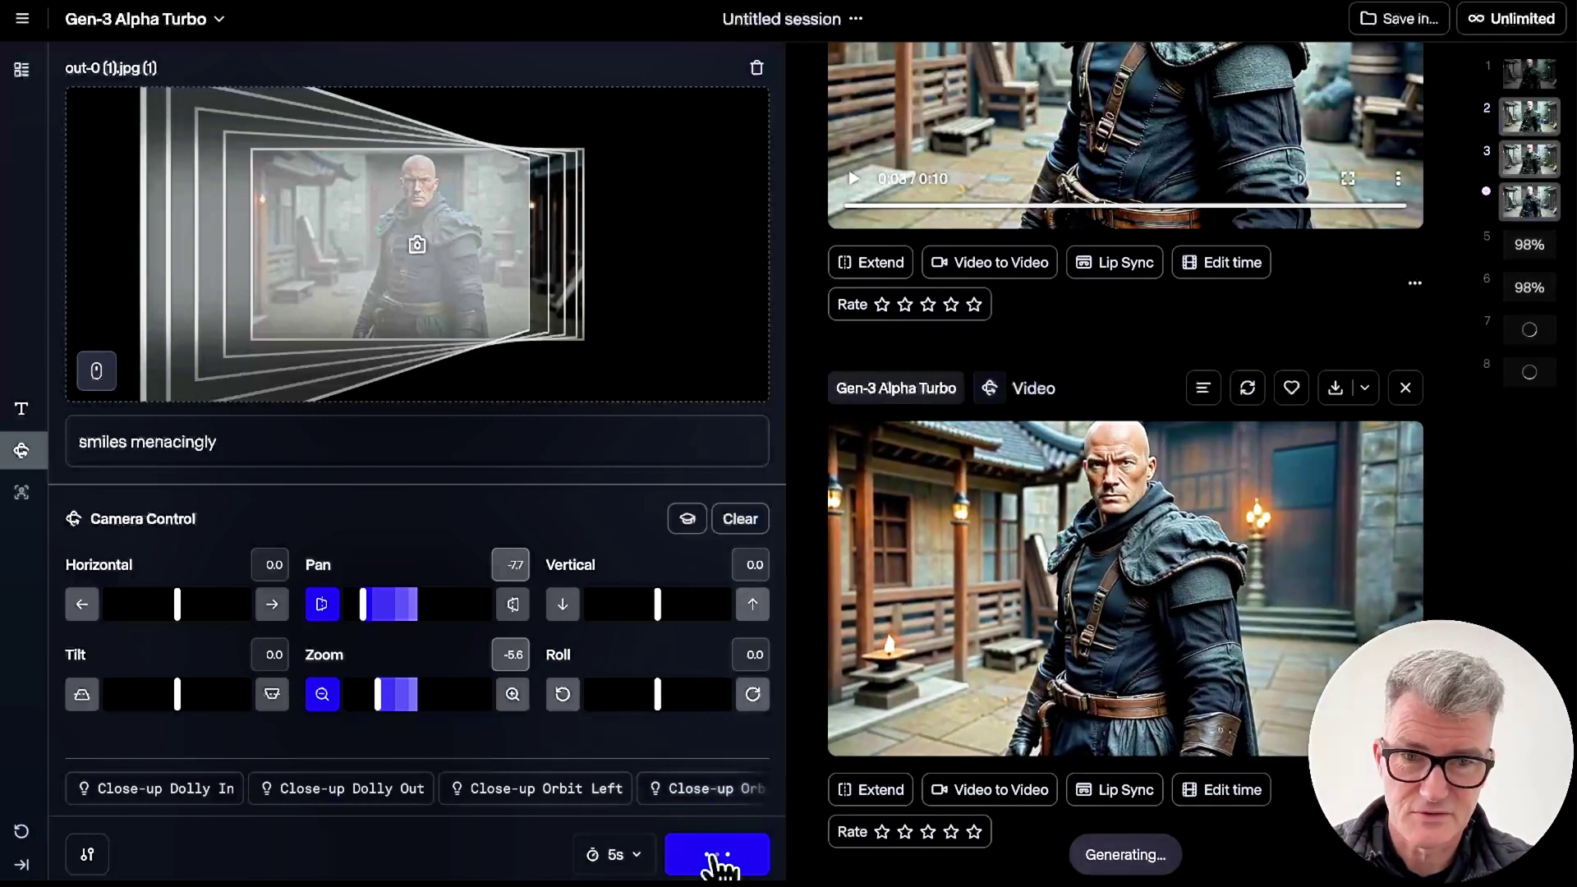
scroll(1296, 599, "down", 3)
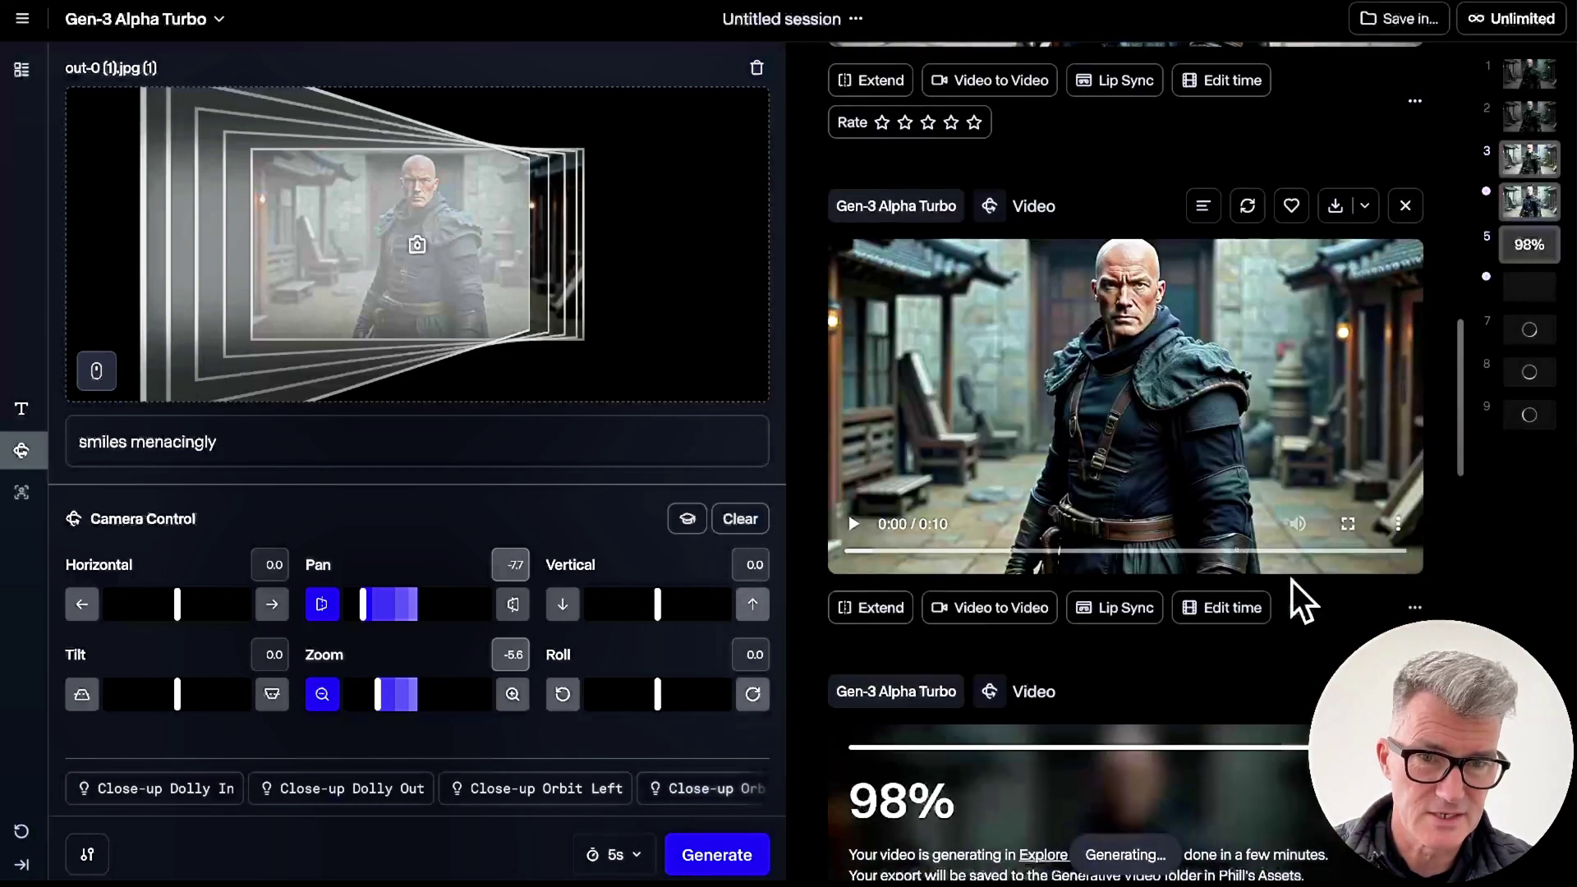
left_click(854, 526)
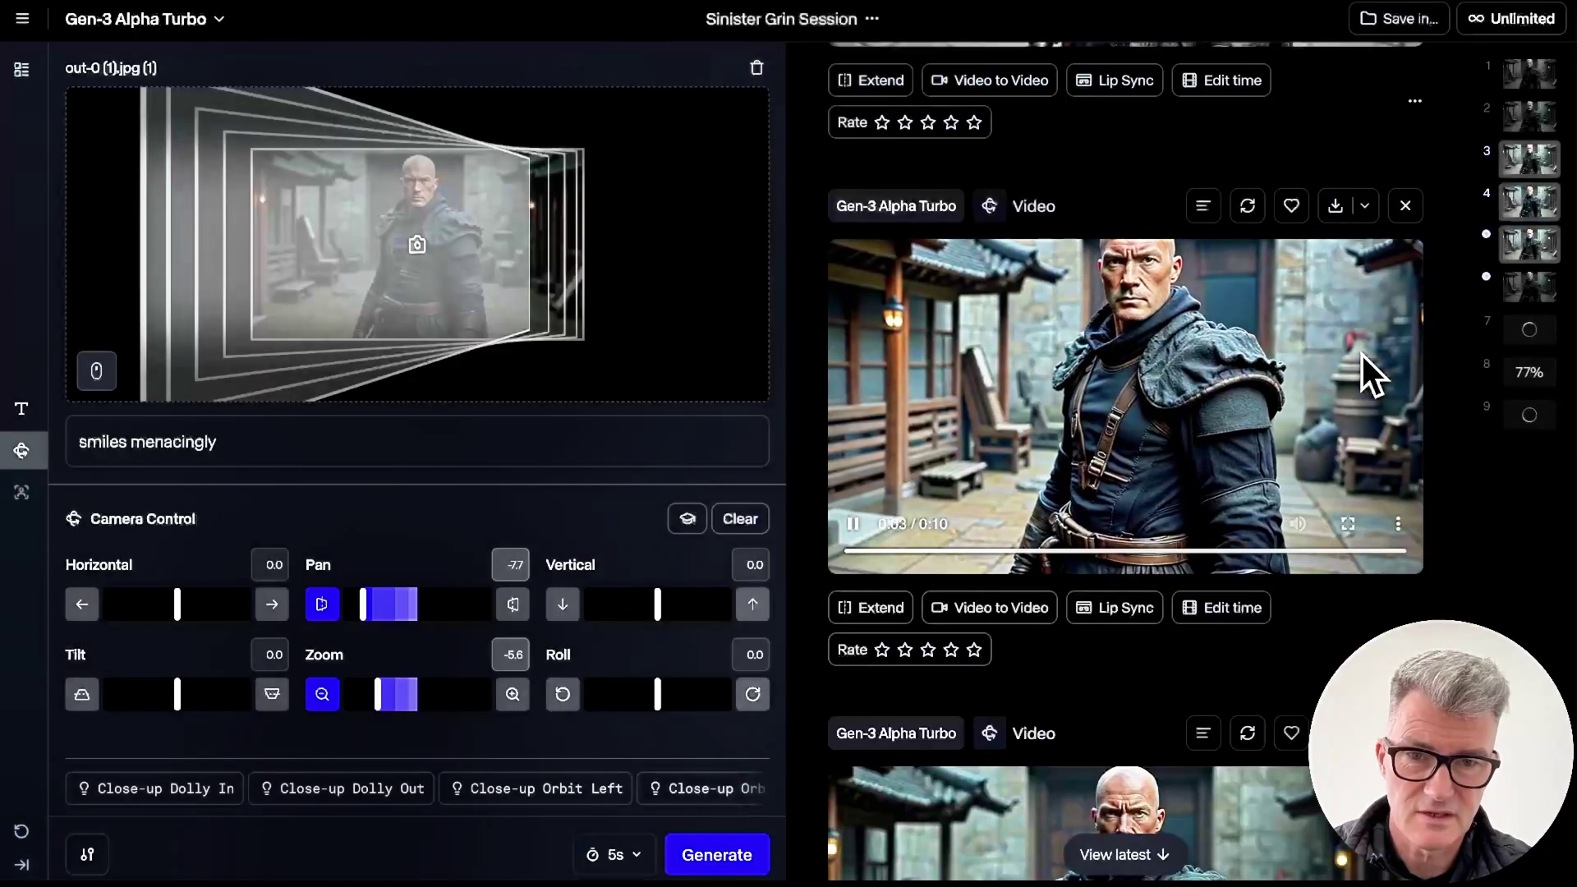
scroll(1059, 641, "down", 5)
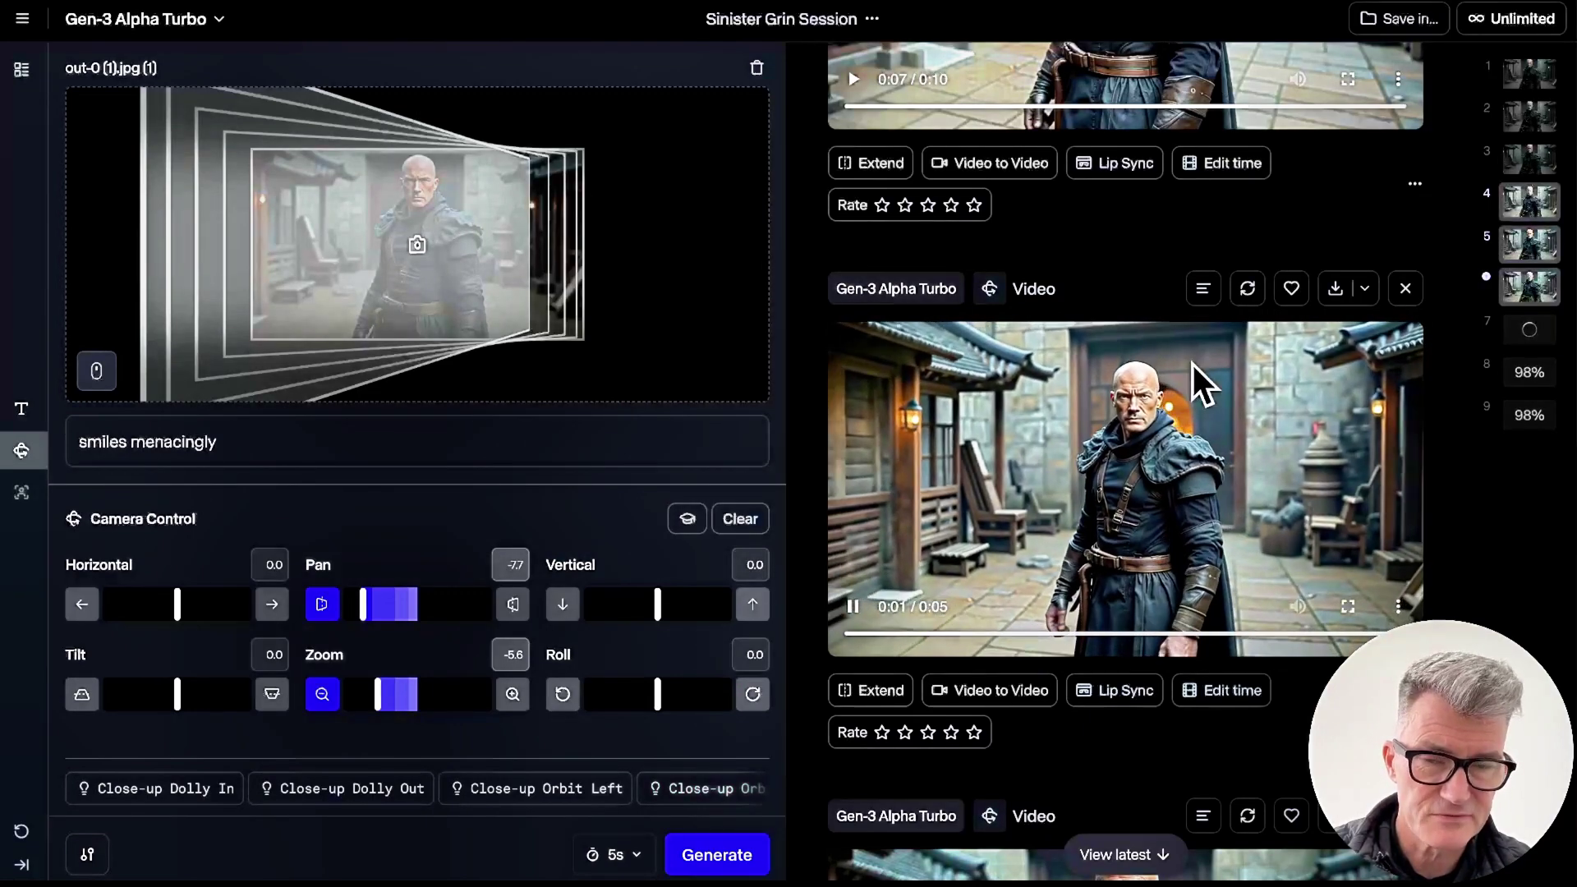
scroll(1126, 544, "down", 6)
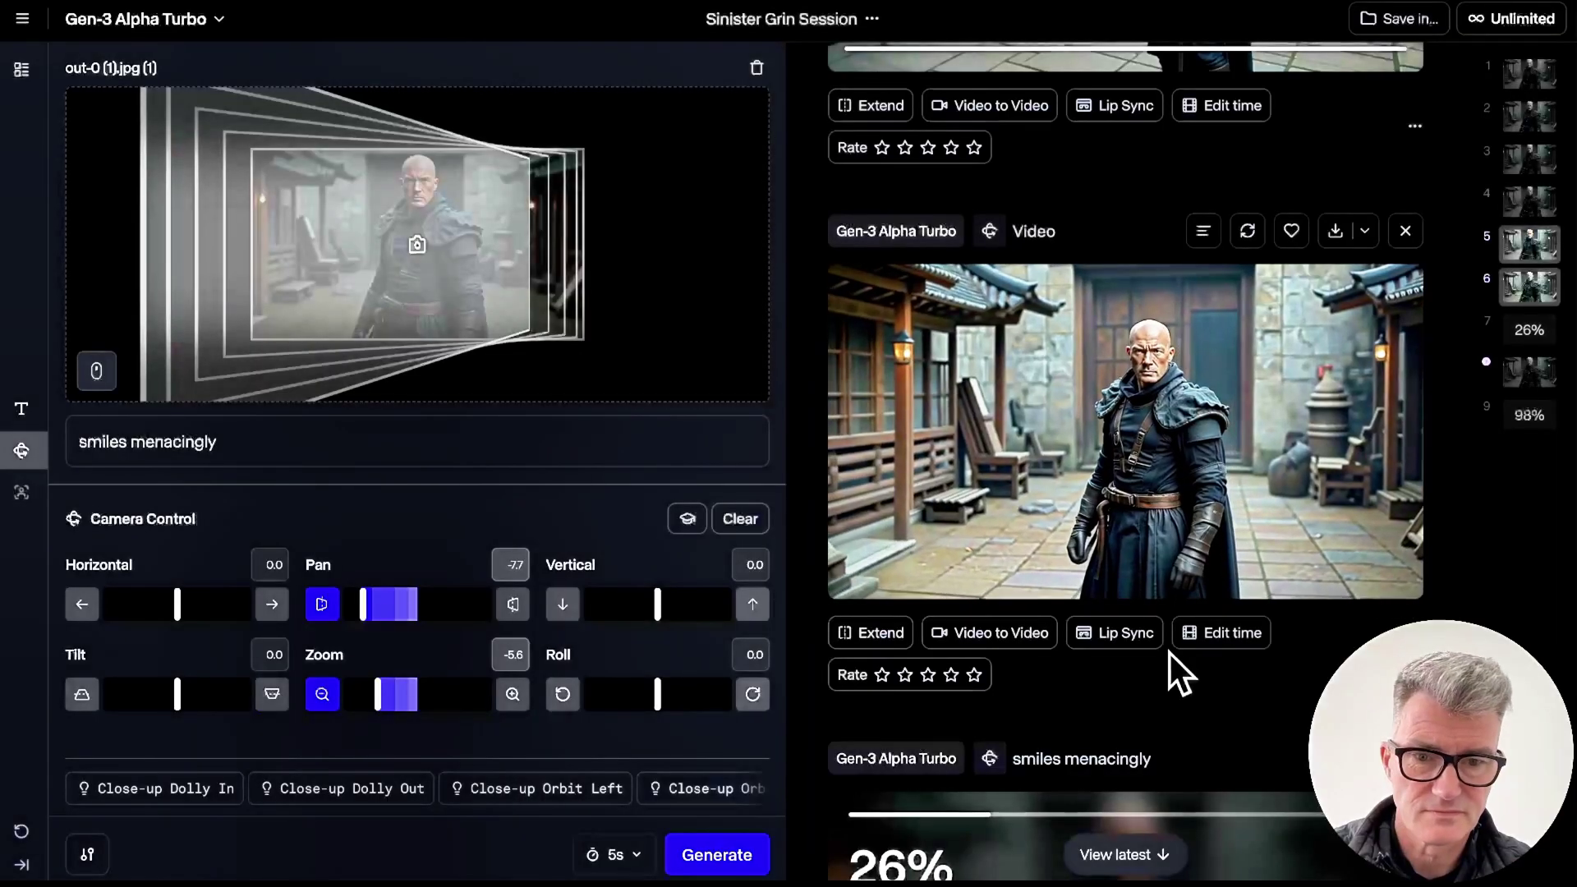
Step: Scroll the results feed to review the finished 'smiles menacingly' clips and their settings
scroll(1170, 652, "down", 5)
scroll(1169, 653, "down", 5)
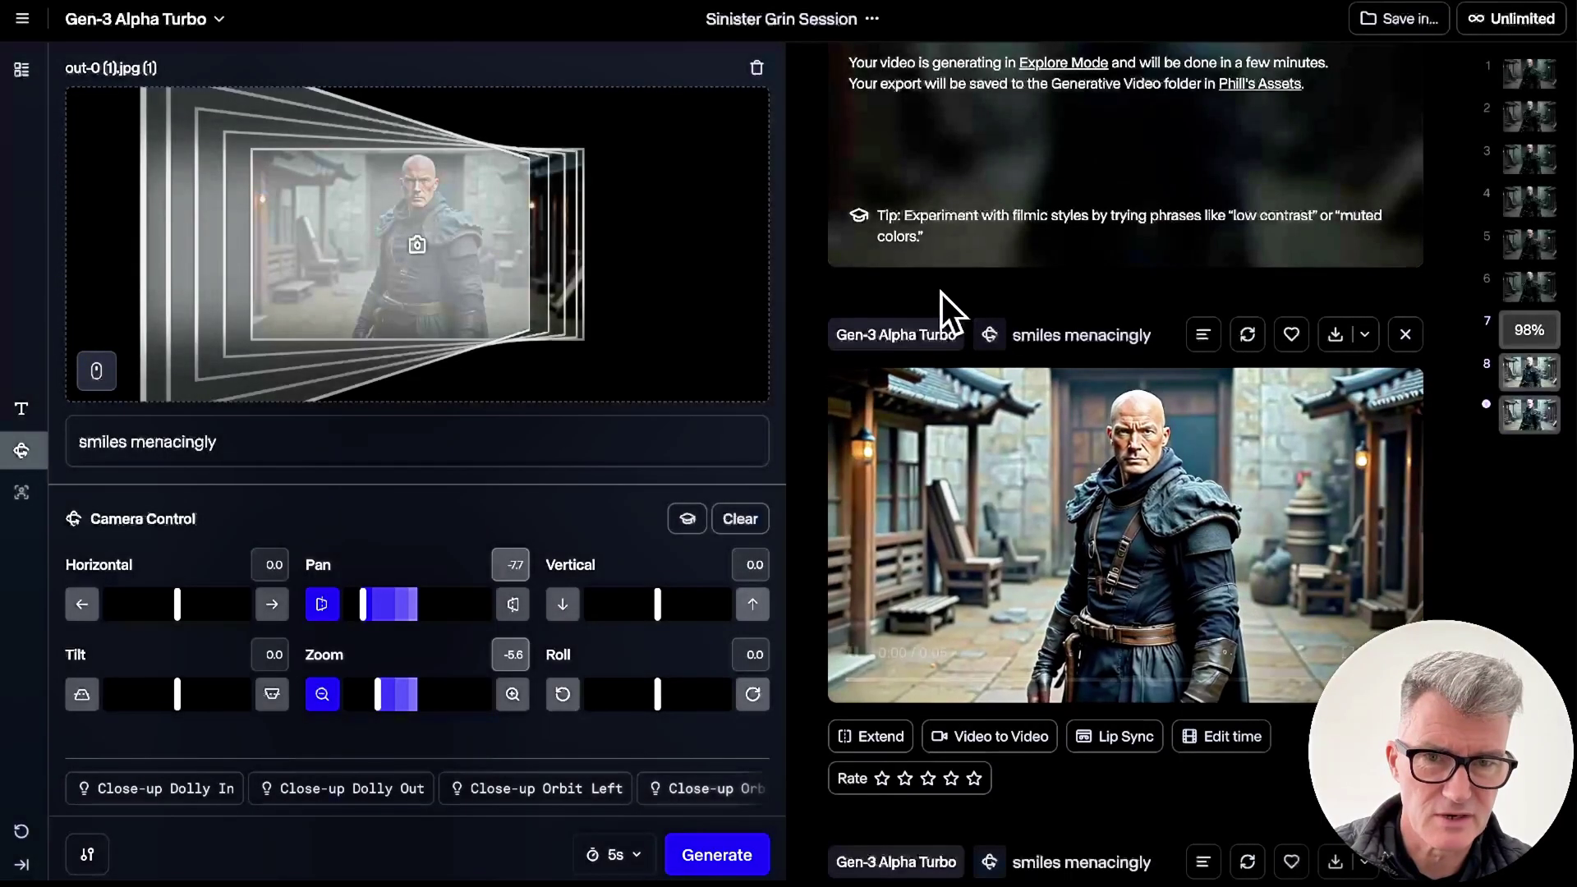
mouse_move(1081, 337)
scroll(1107, 608, "down", 5)
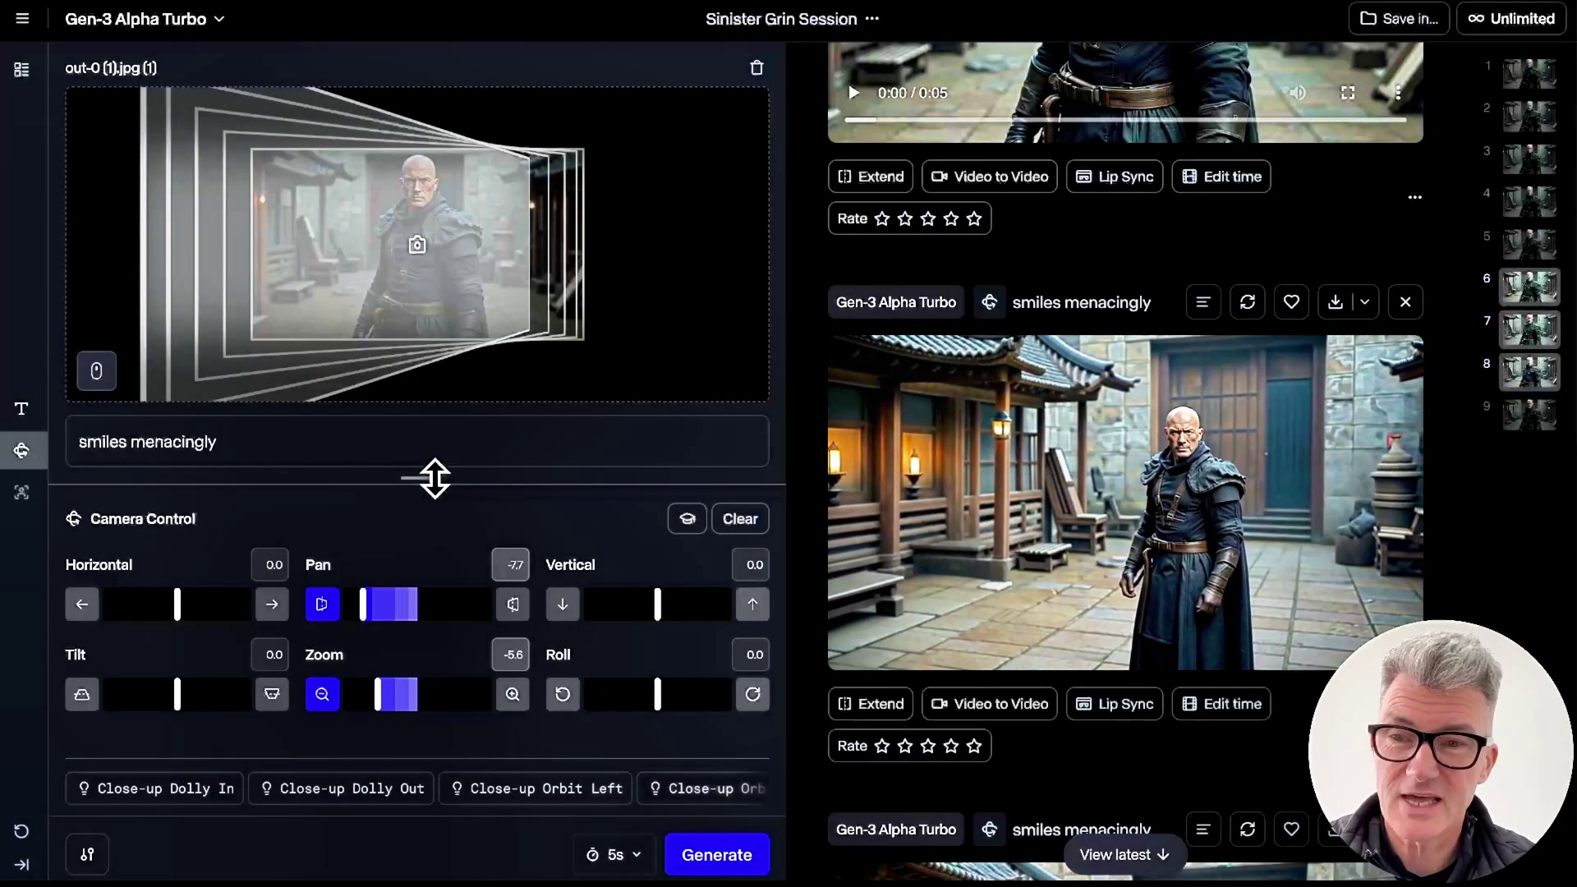
Step: Return to the dashboard and open the earlier Fantasy Warrior's Rest session
left_click(23, 19)
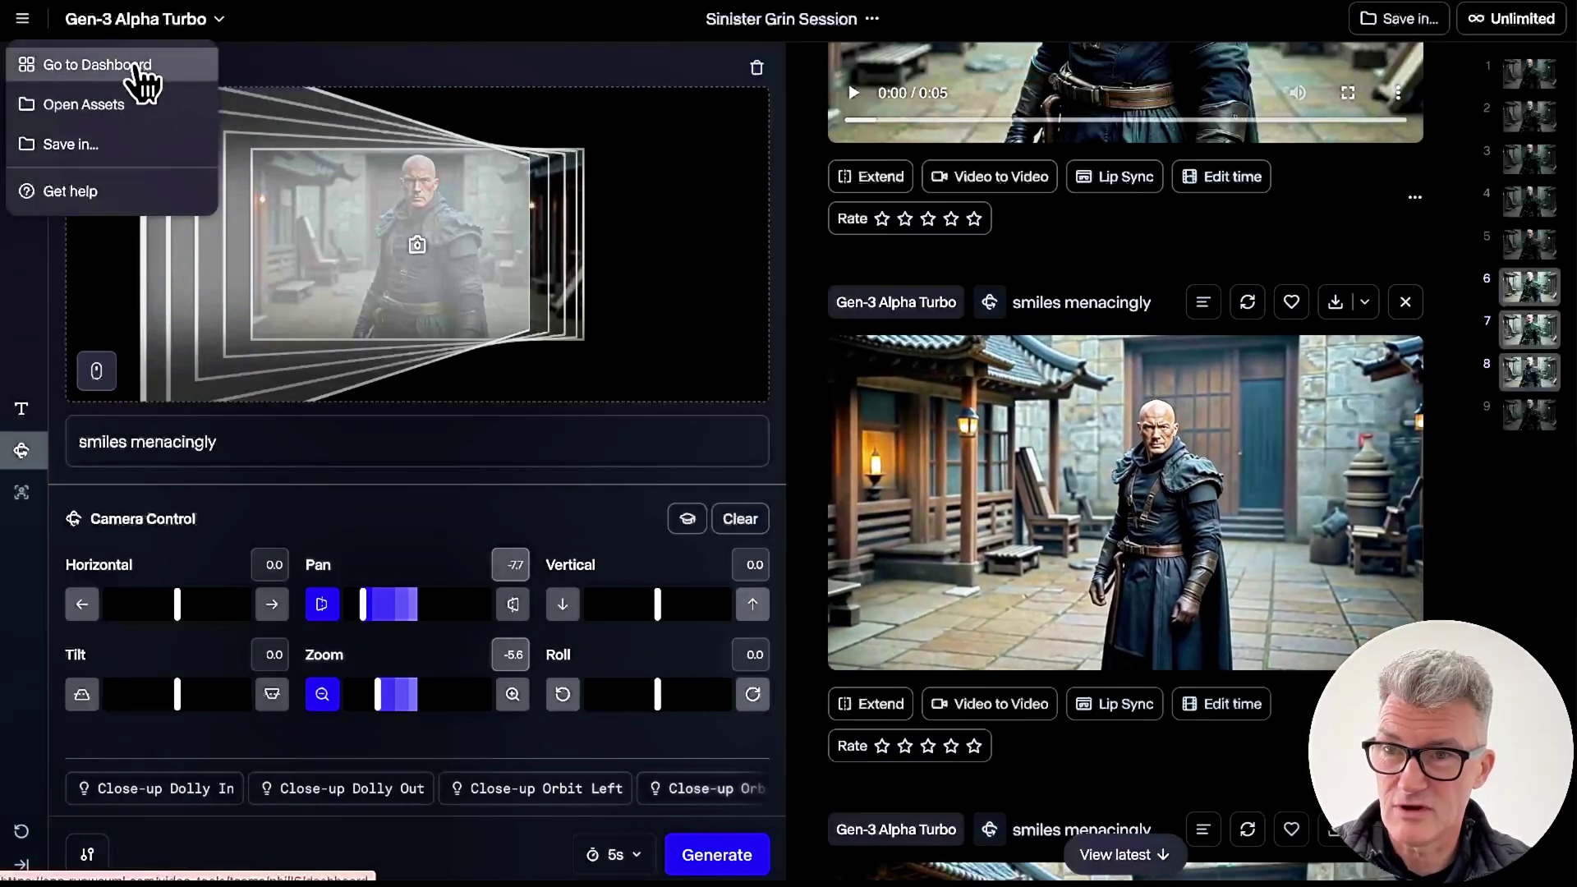
left_click(142, 82)
scroll(775, 776, "down", 3)
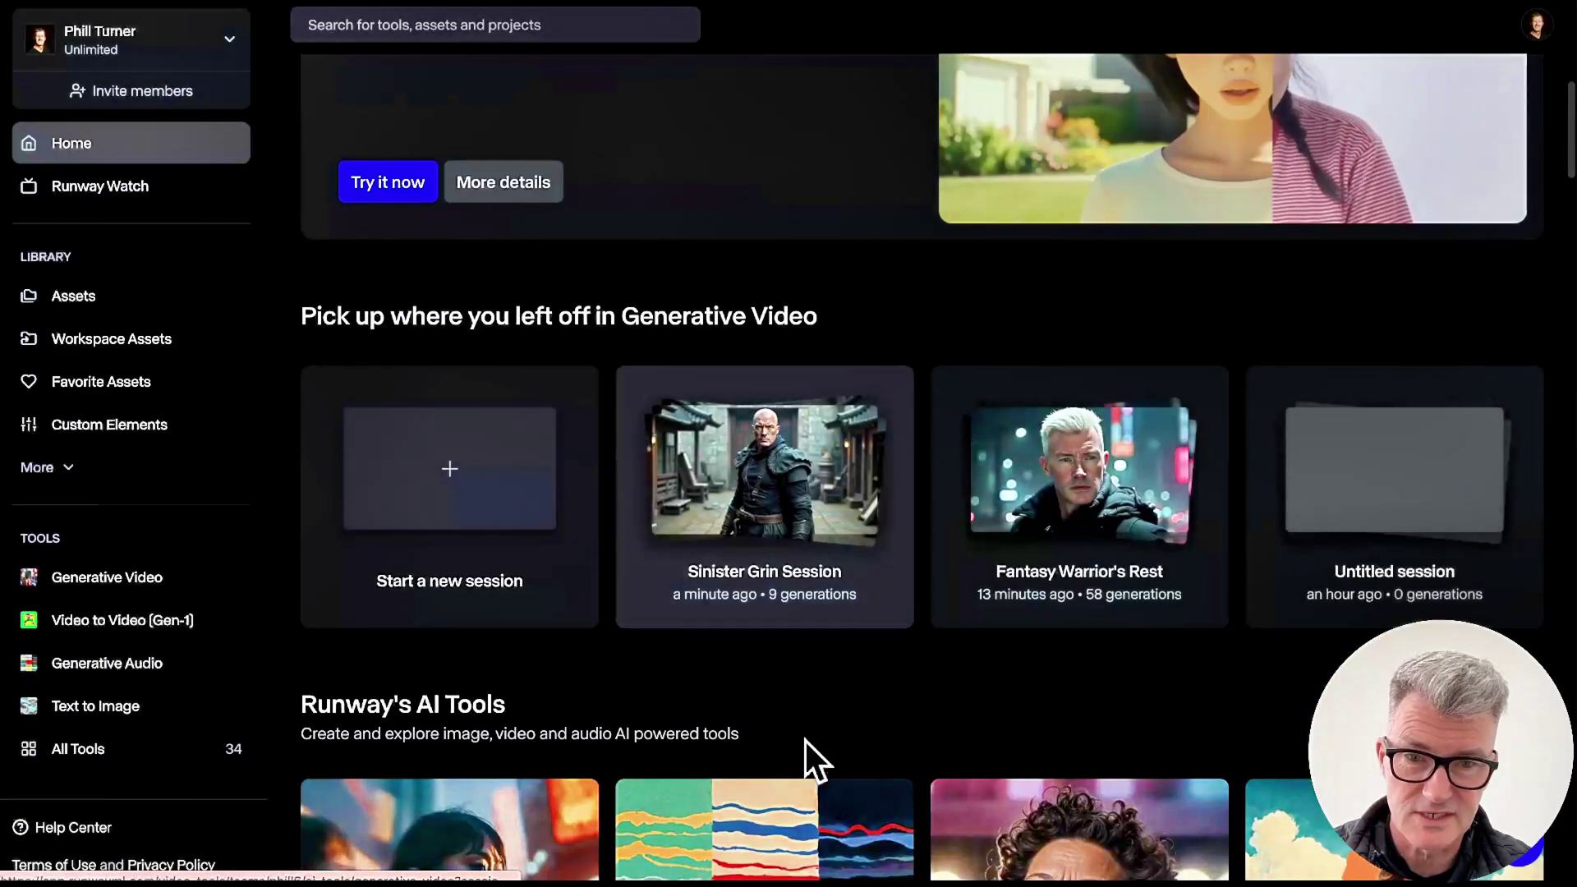
left_click(1107, 491)
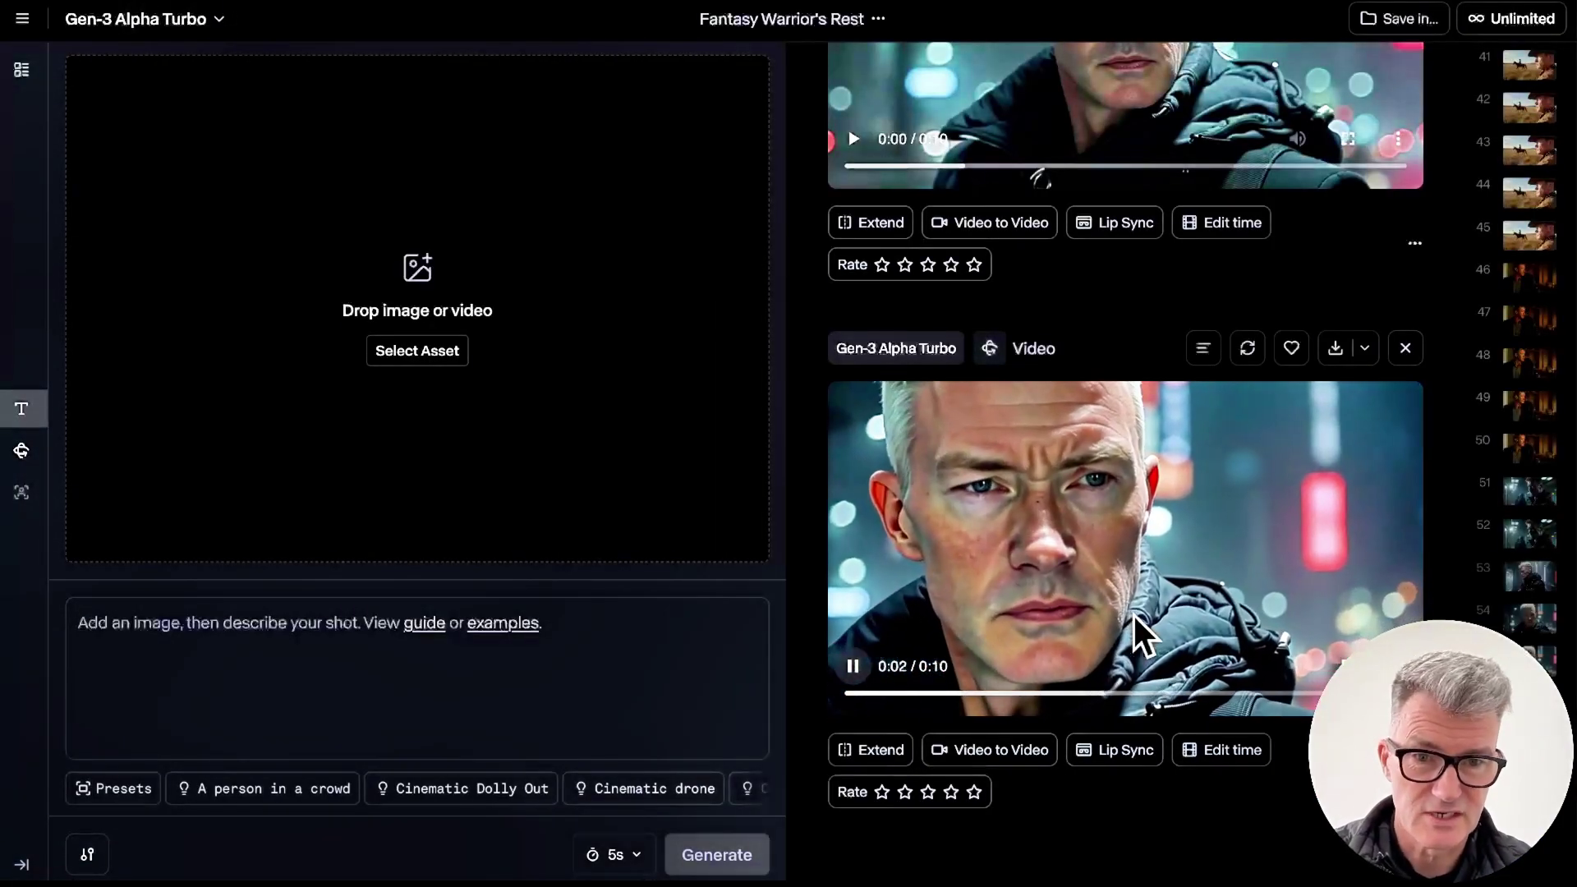
Step: Scroll the feed up past the subway and suit clips to the cowboy 'smile at camera' clip
scroll(1134, 614, "up", 6)
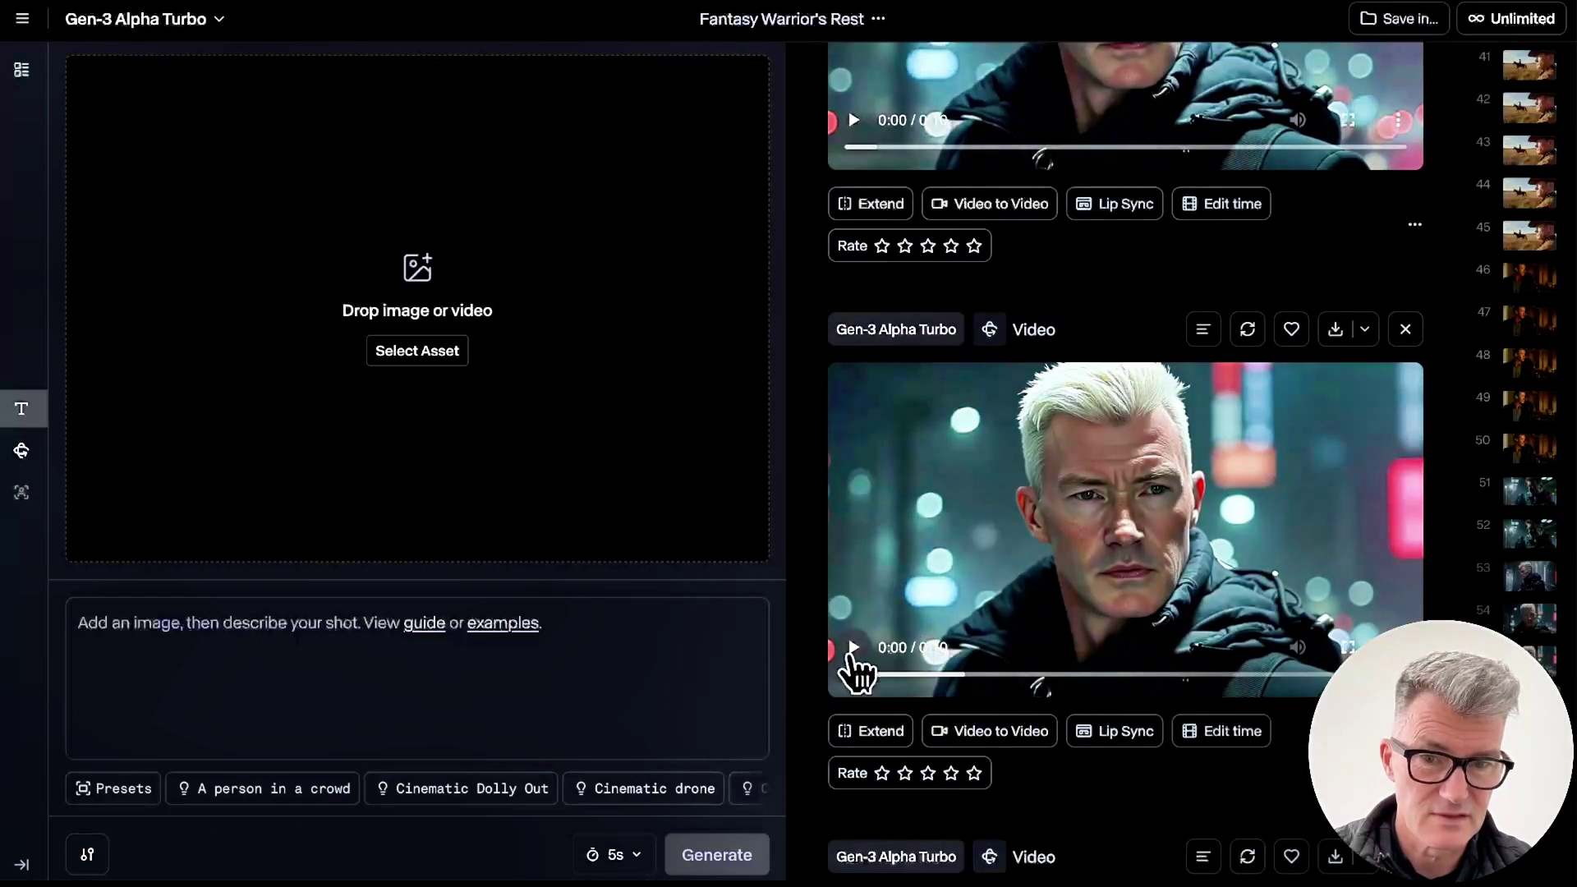
scroll(1120, 583, "down", 2)
scroll(1120, 583, "up", 3)
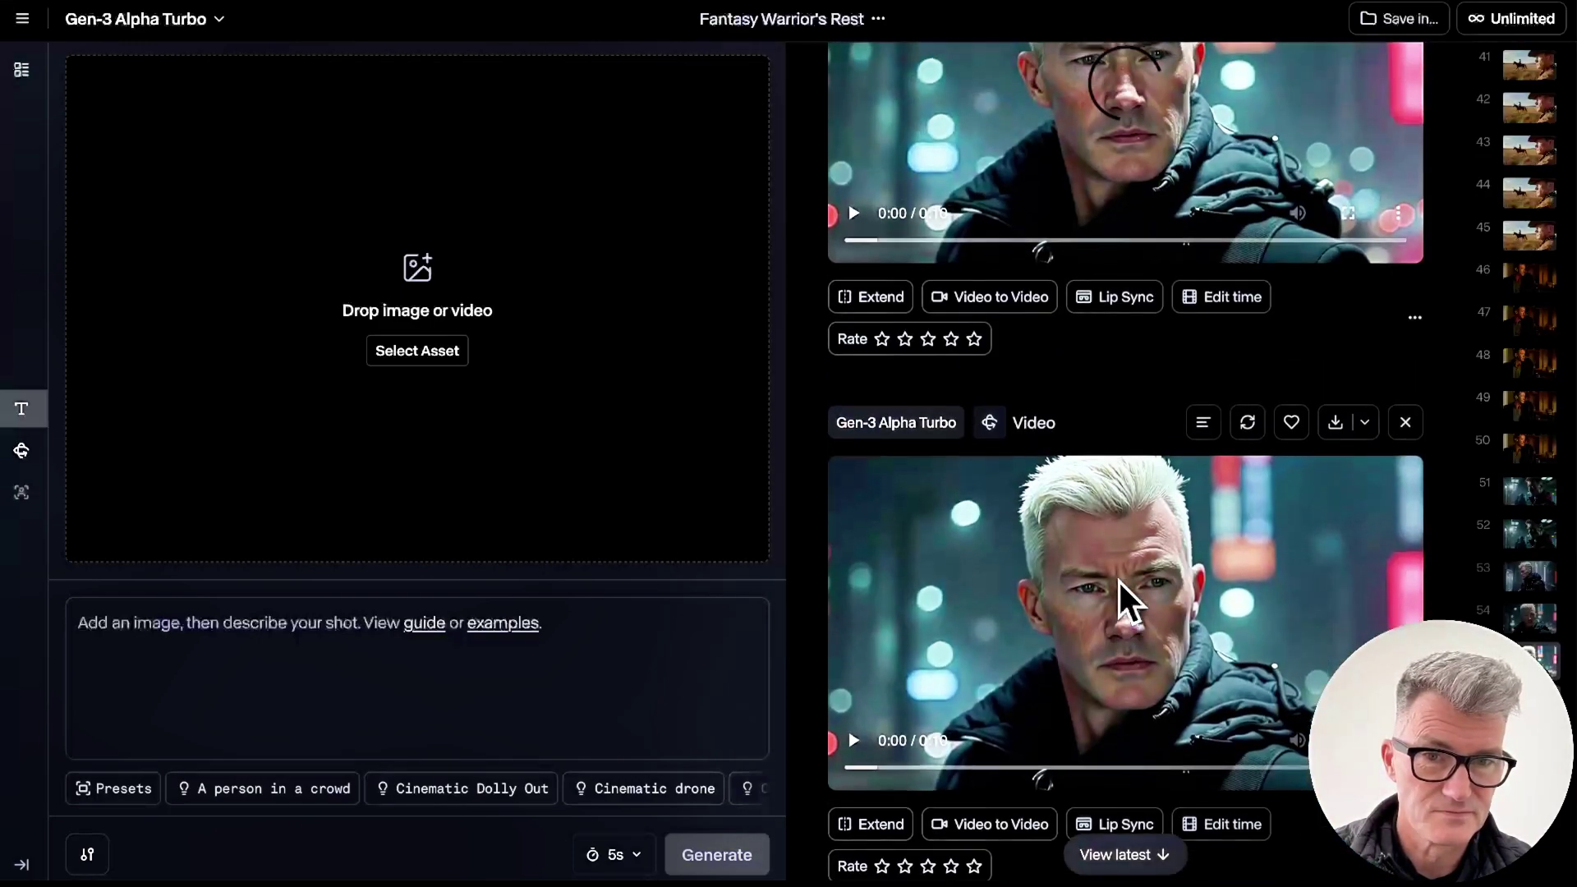
scroll(1120, 584, "up", 4)
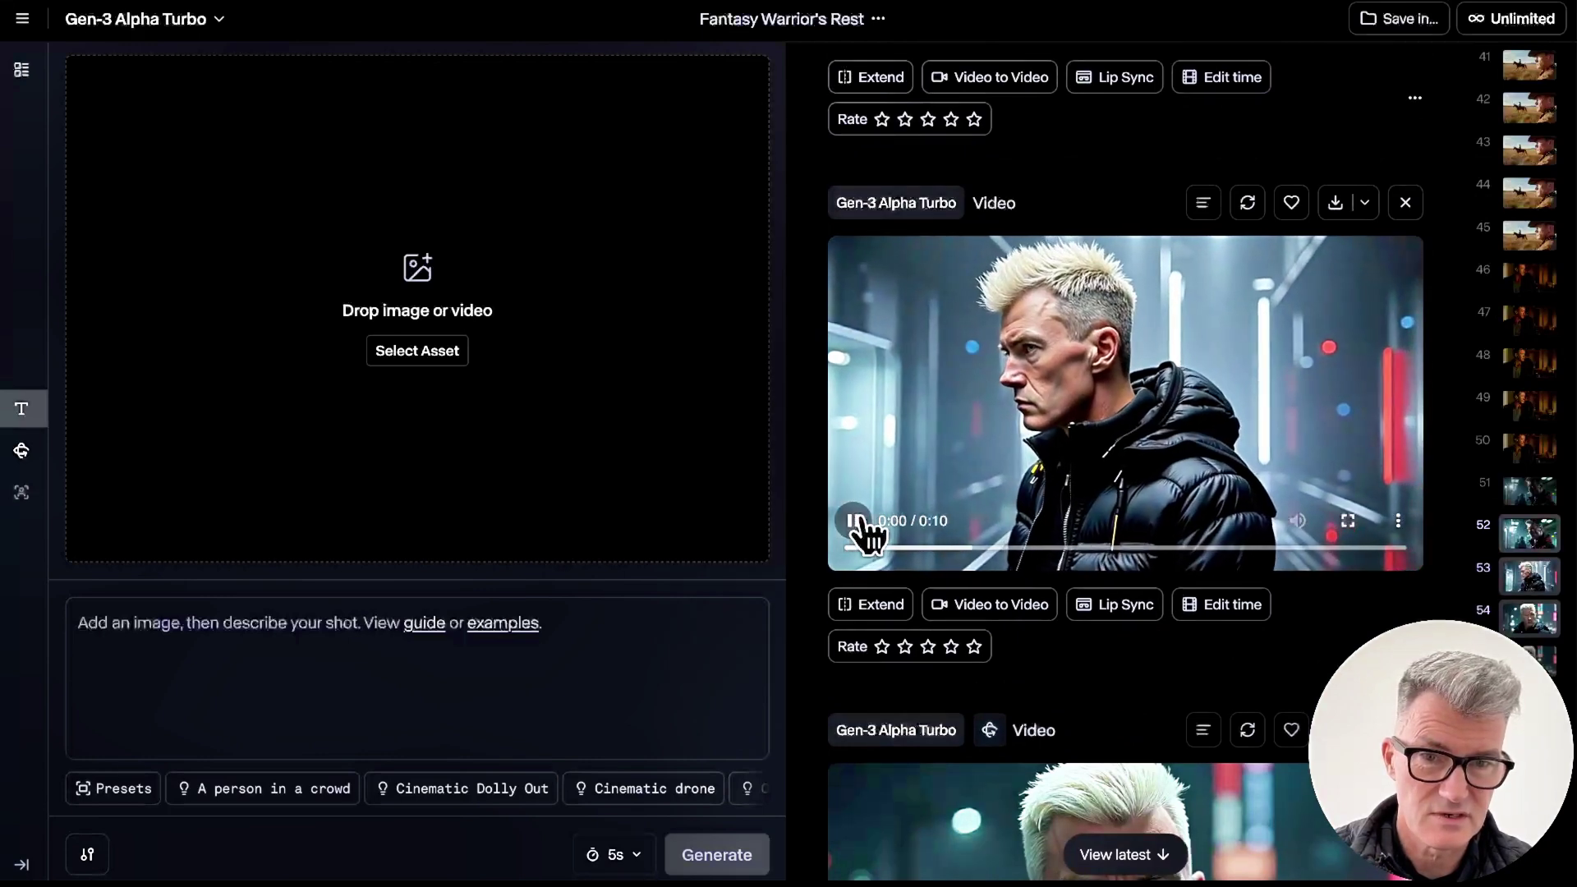
scroll(854, 521, "up", 7)
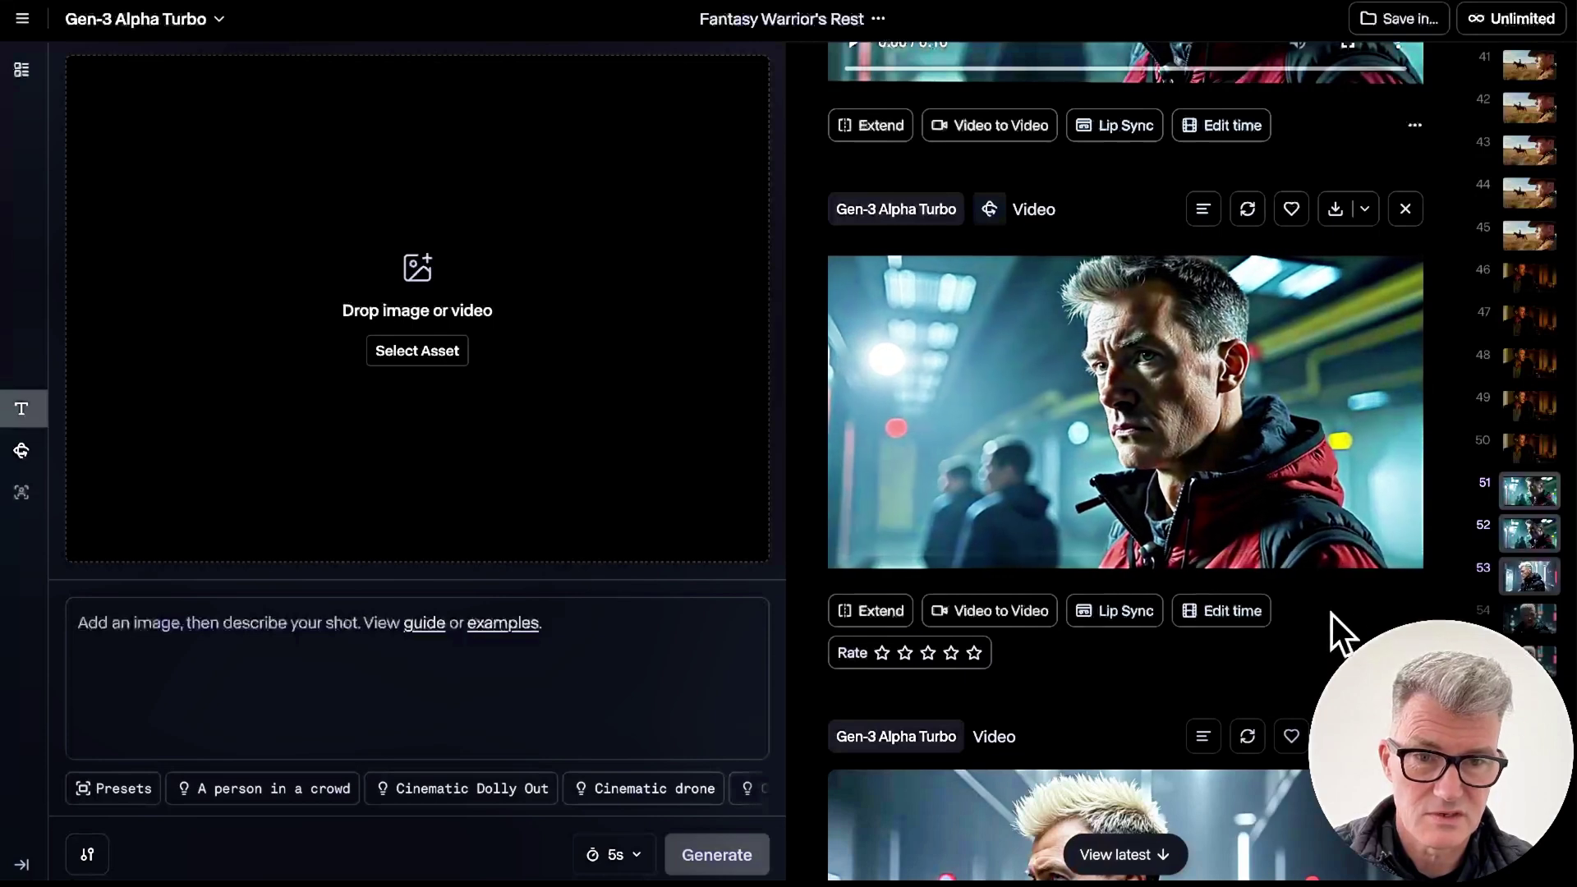
mouse_move(1347, 528)
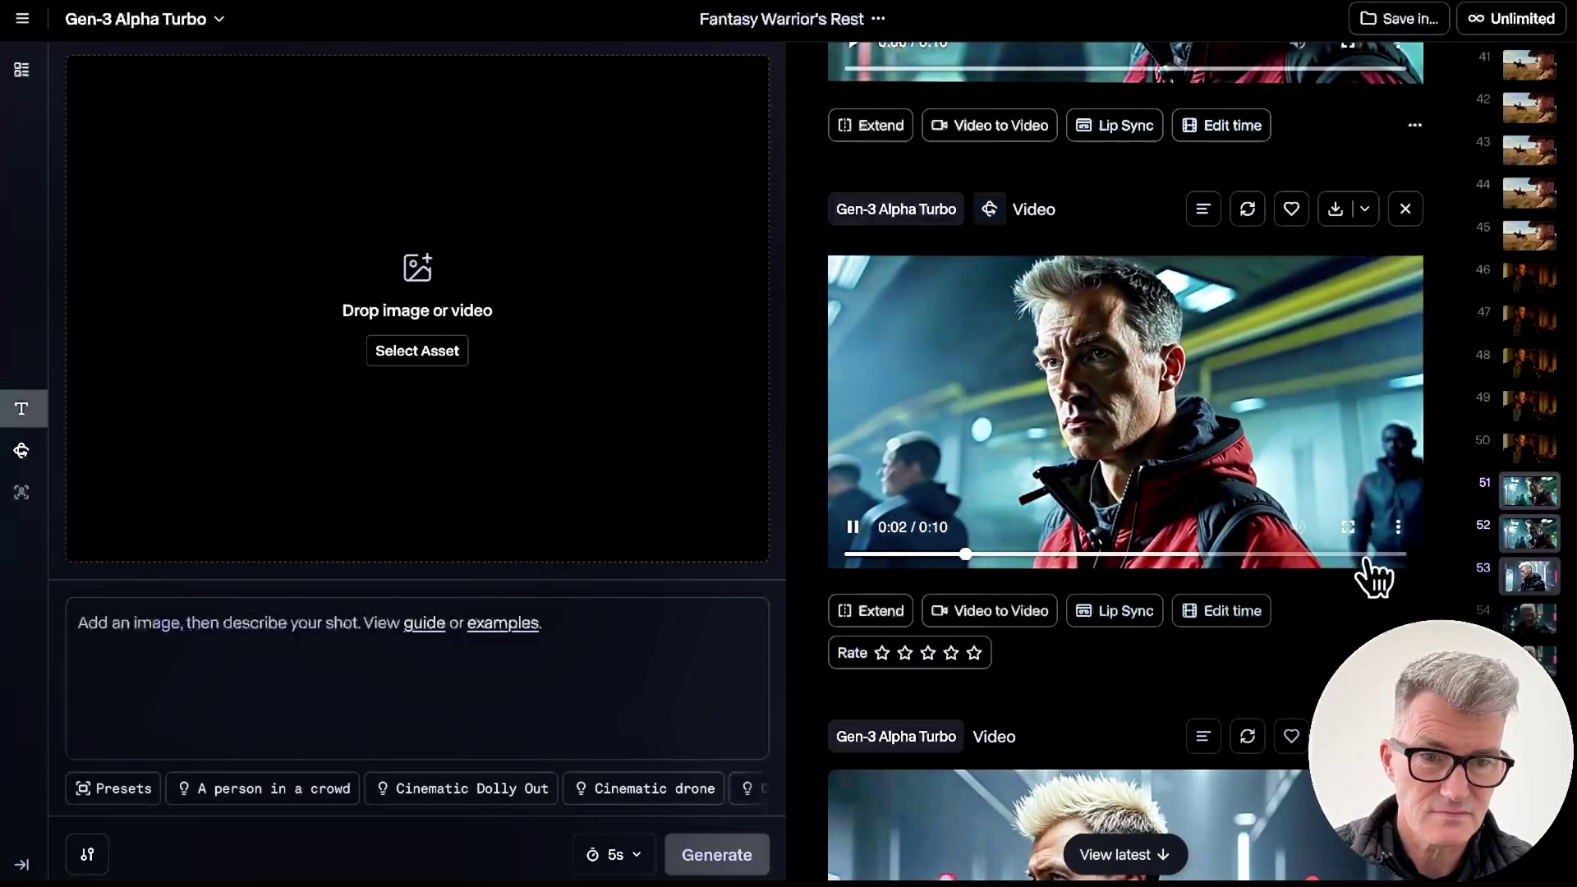
scroll(1175, 404, "up", 7)
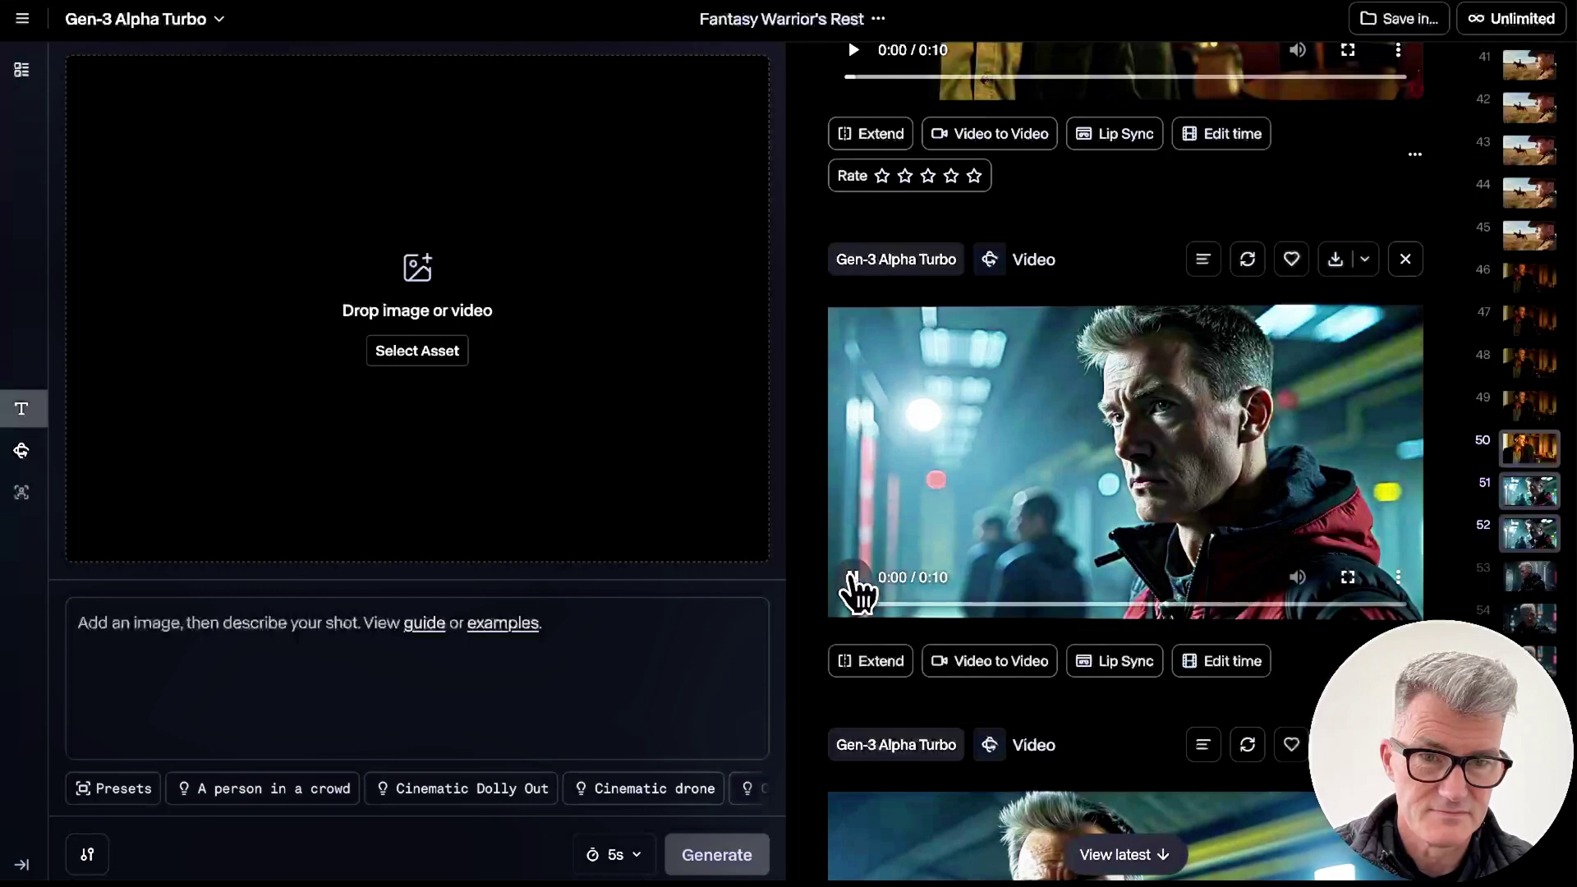
scroll(854, 587, "up", 8)
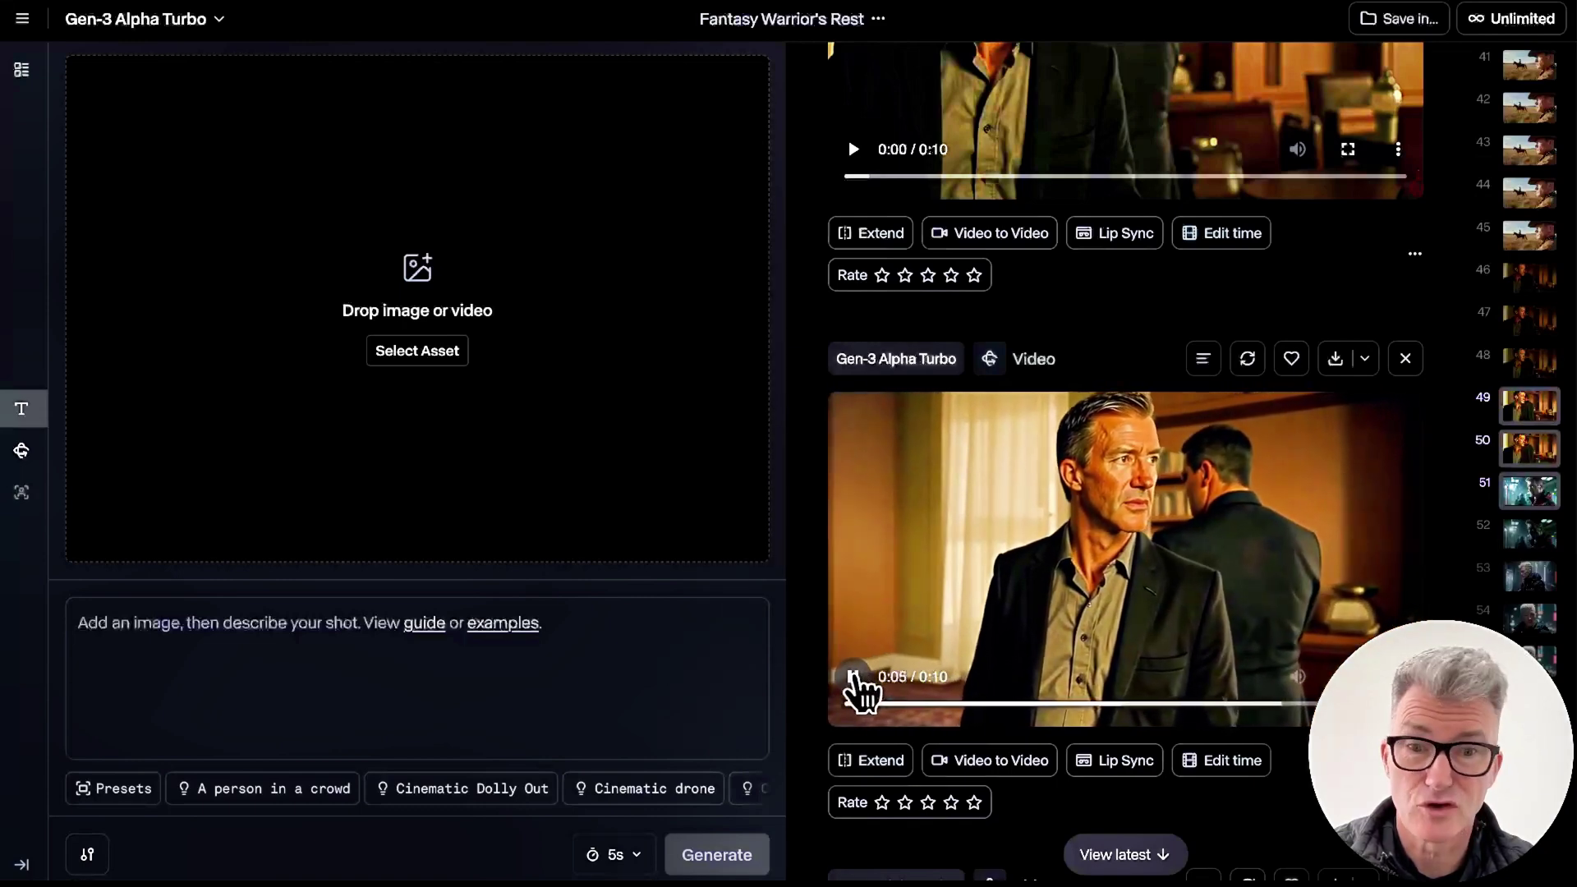
scroll(1136, 450, "up", 15)
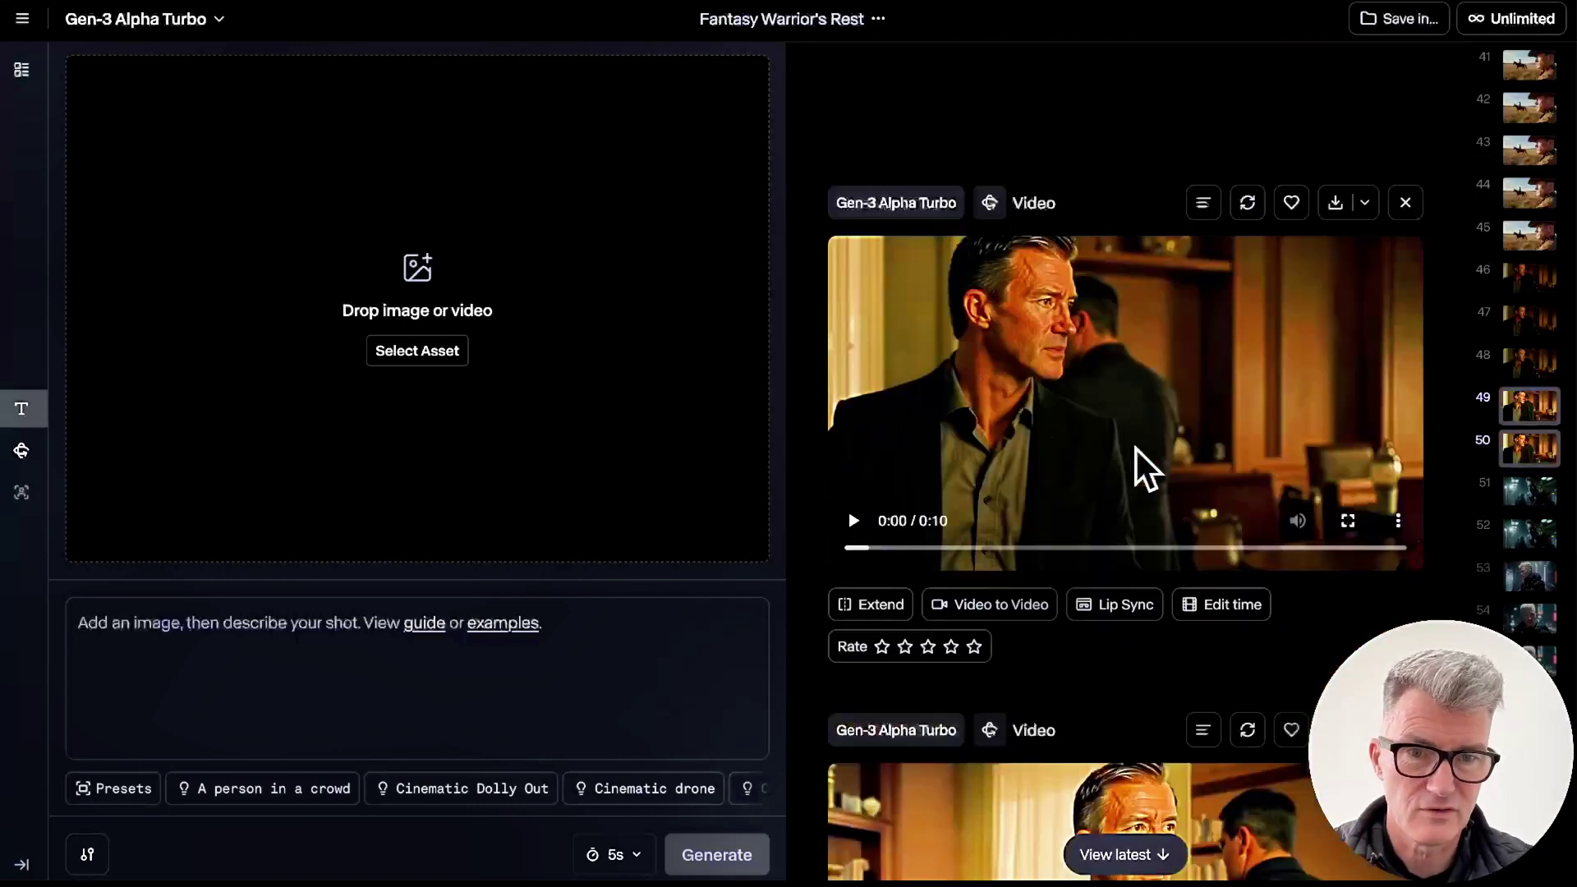
scroll(1136, 450, "up", 7)
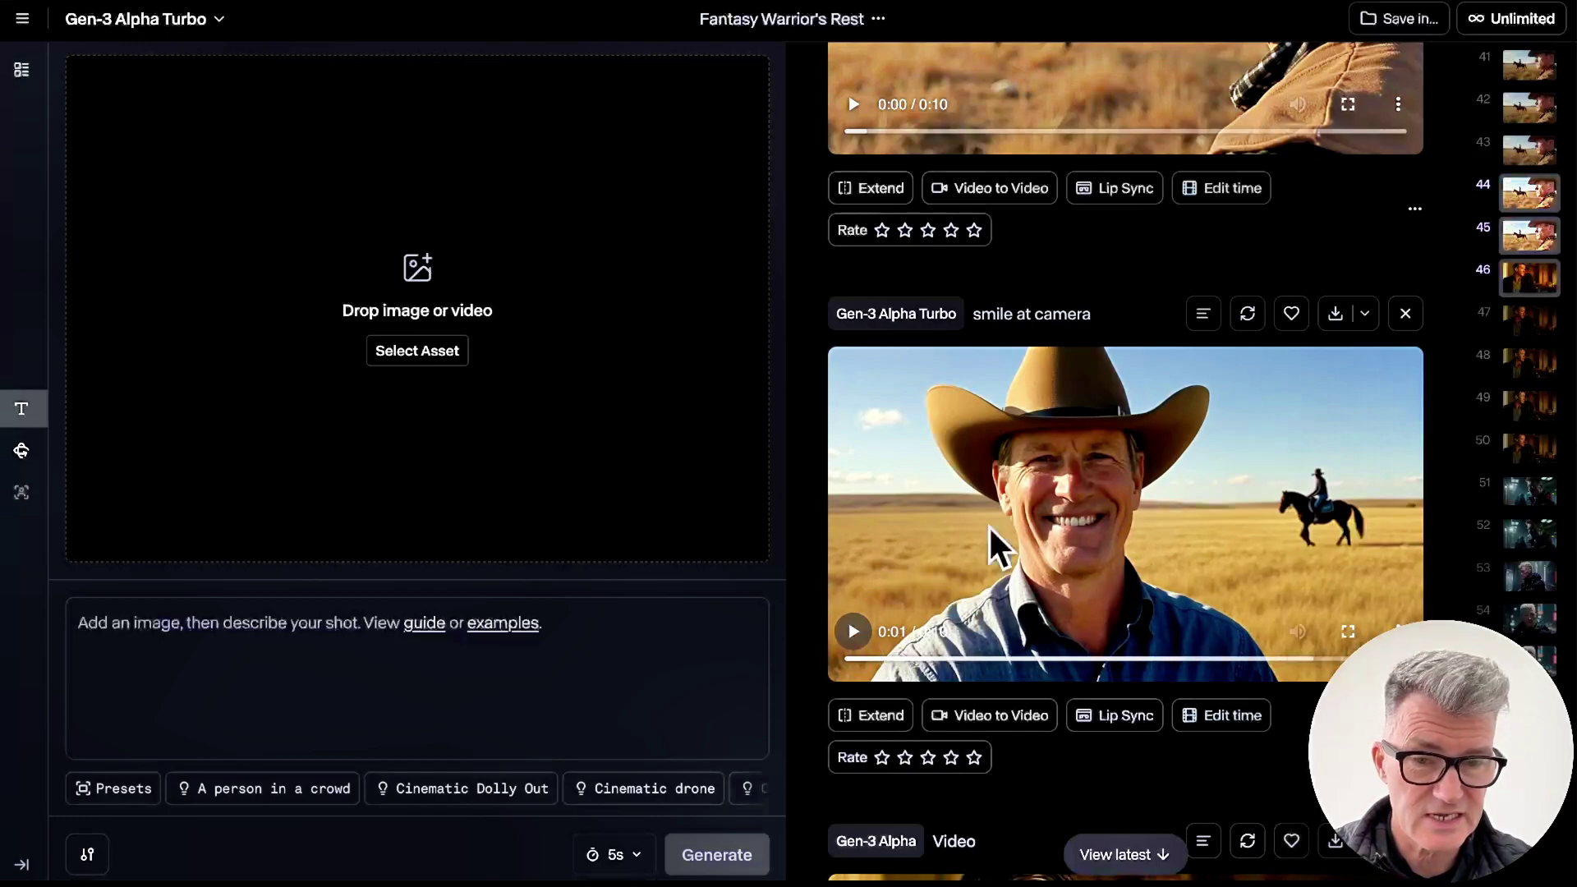
Step: Scroll up past the train-passenger clips to the neon-corridor gunman video
scroll(974, 587, "up", 10)
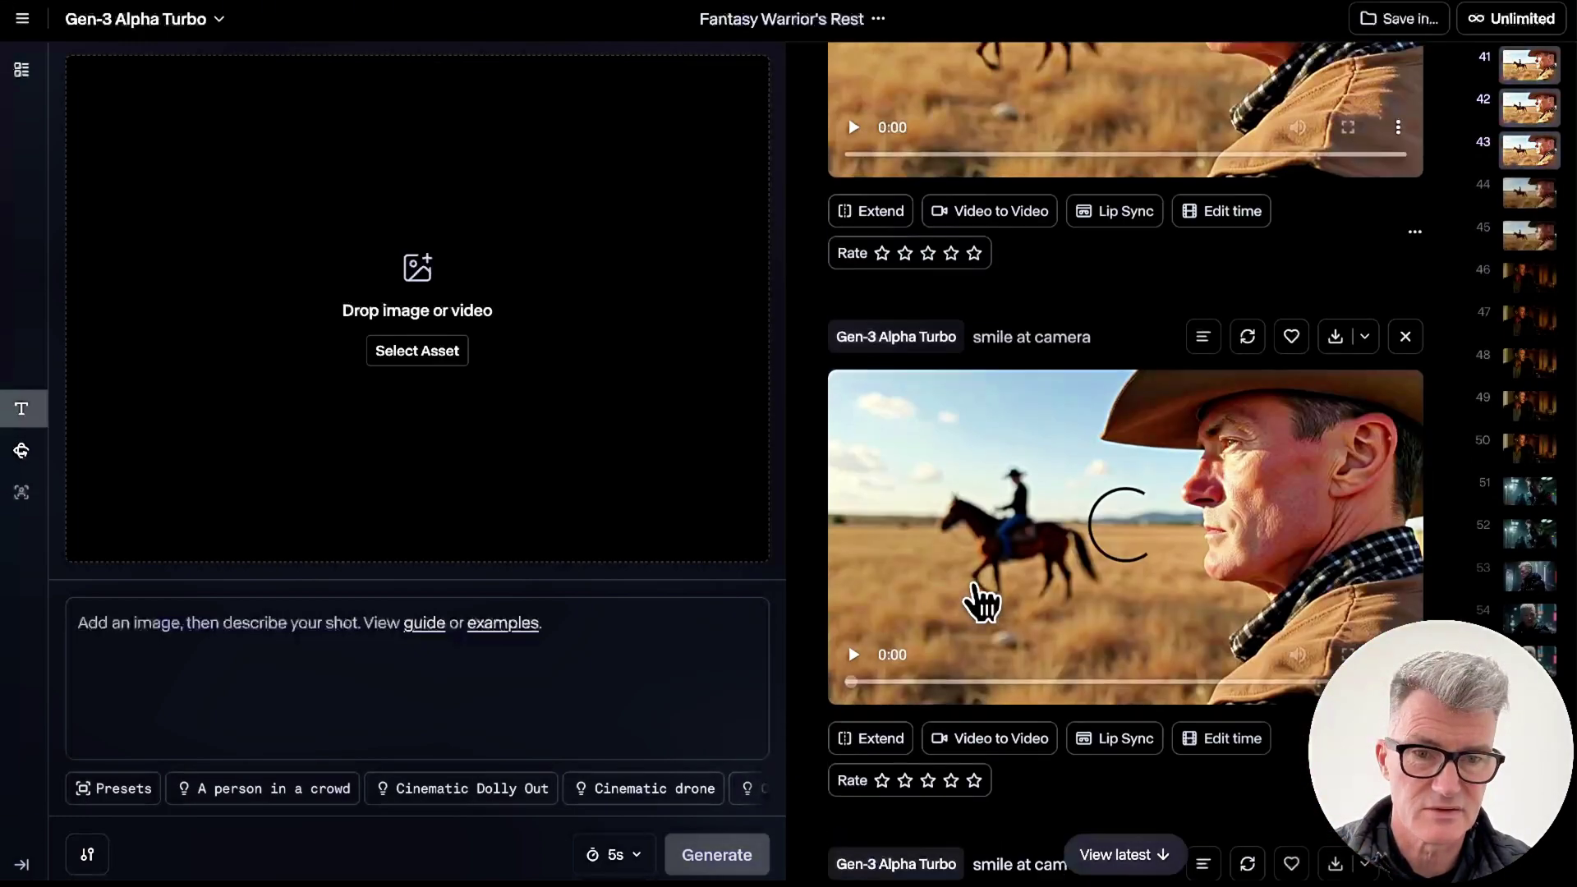
scroll(974, 586, "down", 10)
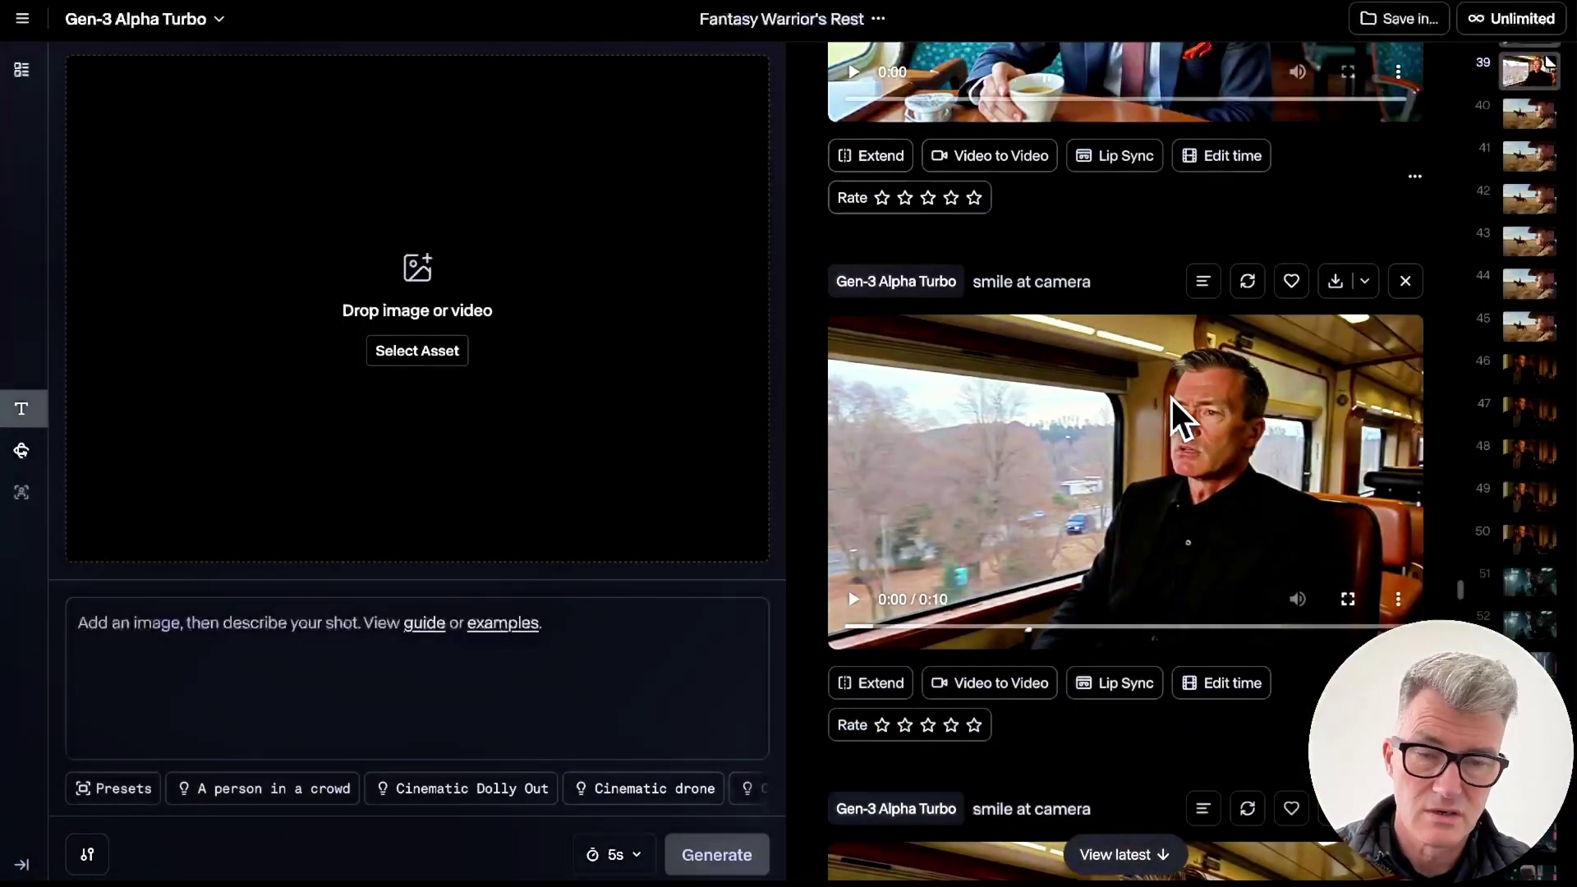
scroll(1171, 398, "down", 3)
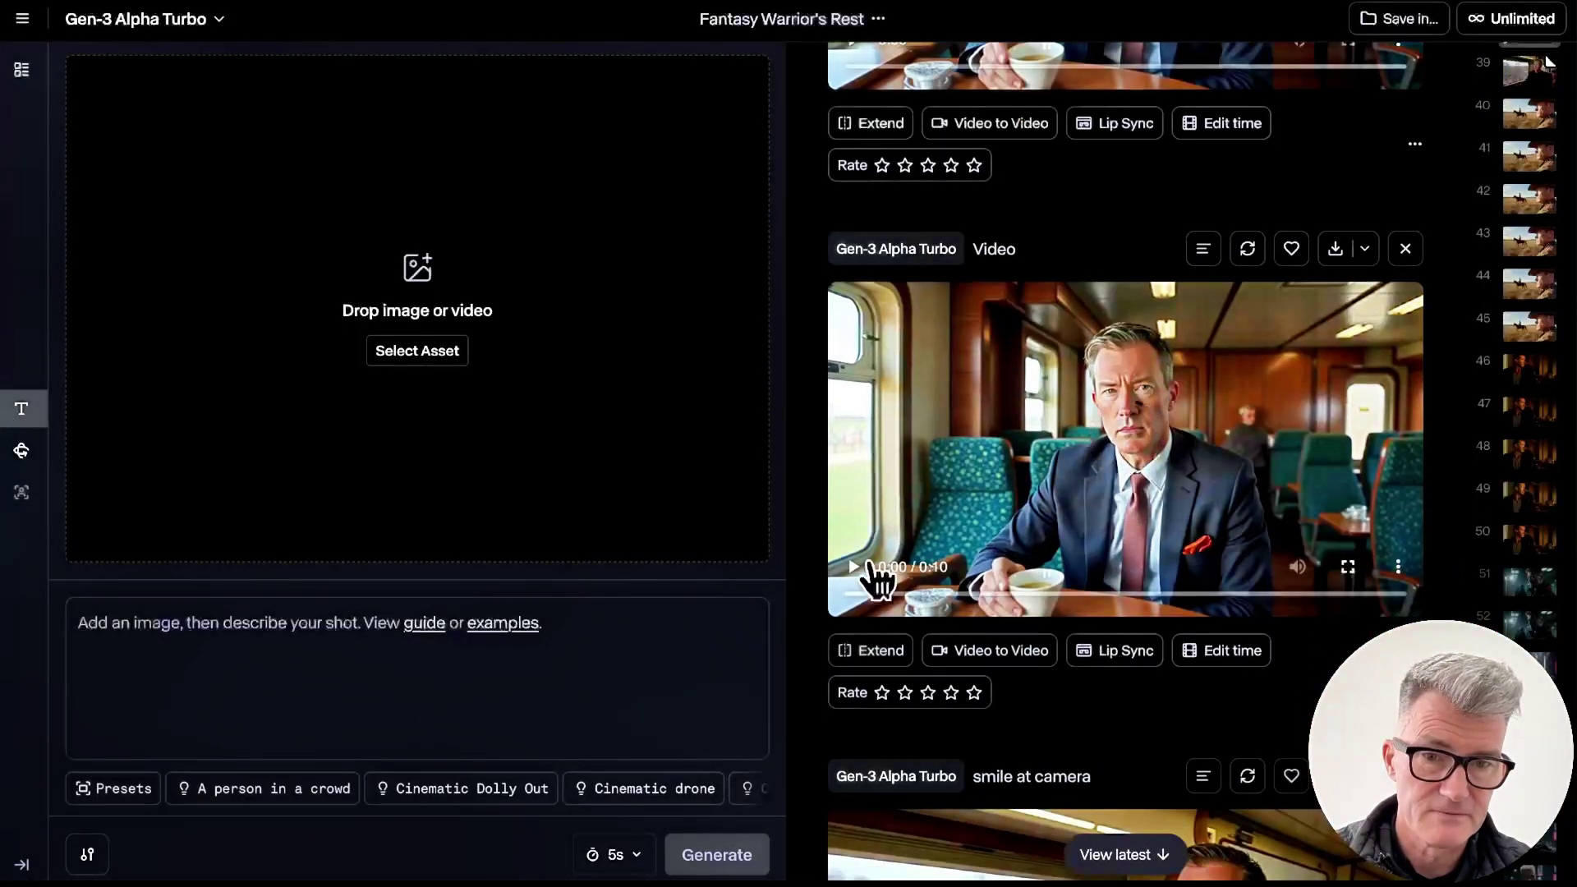
scroll(1130, 477, "up", 6)
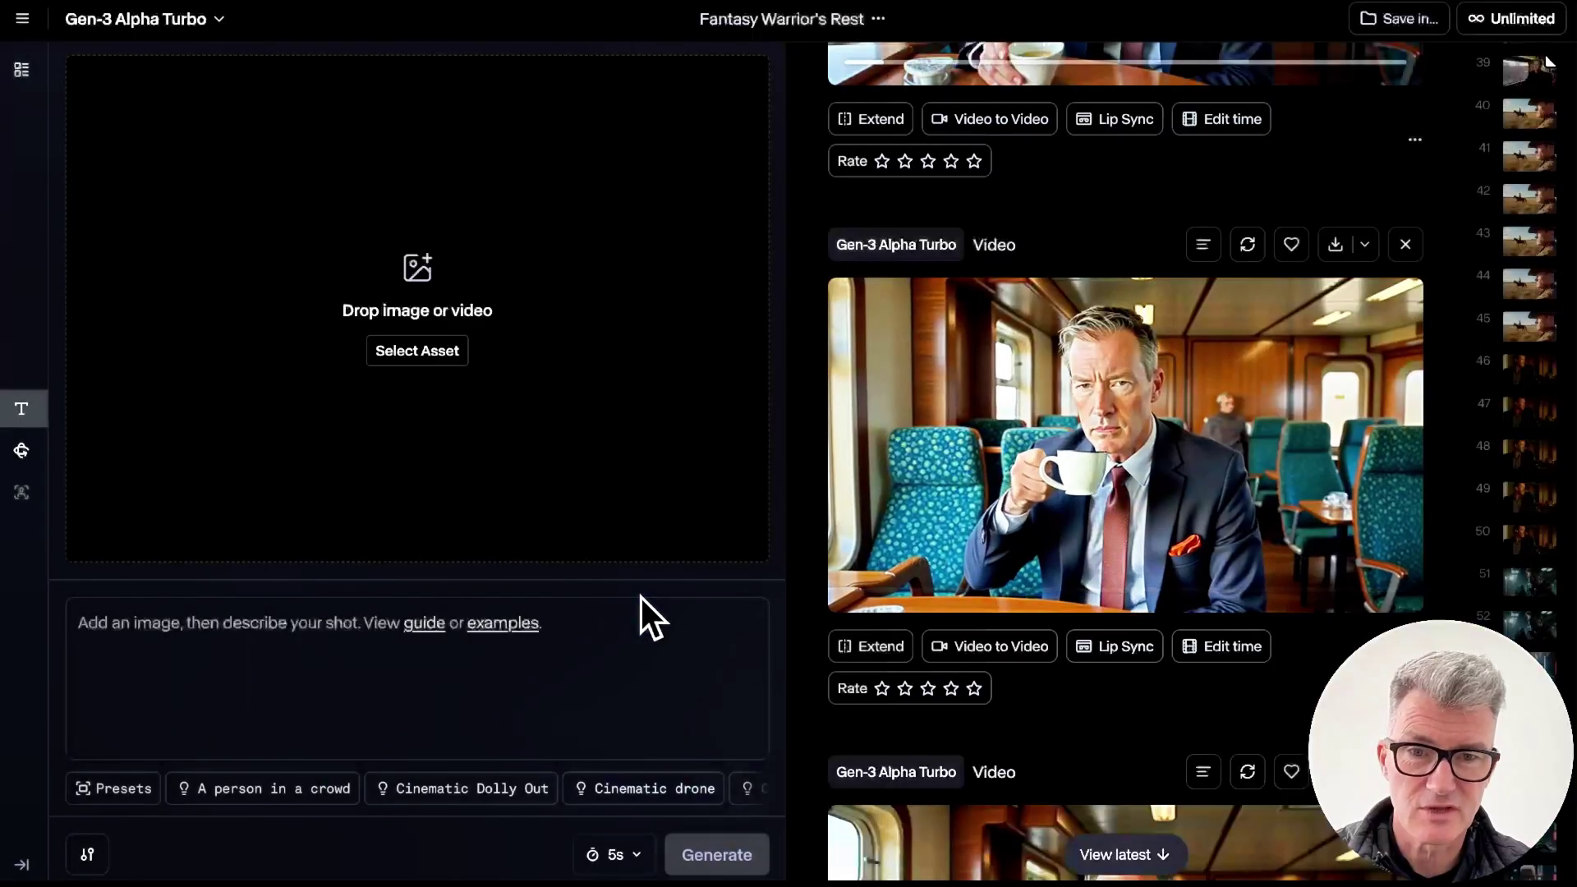
scroll(1129, 645, "up", 8)
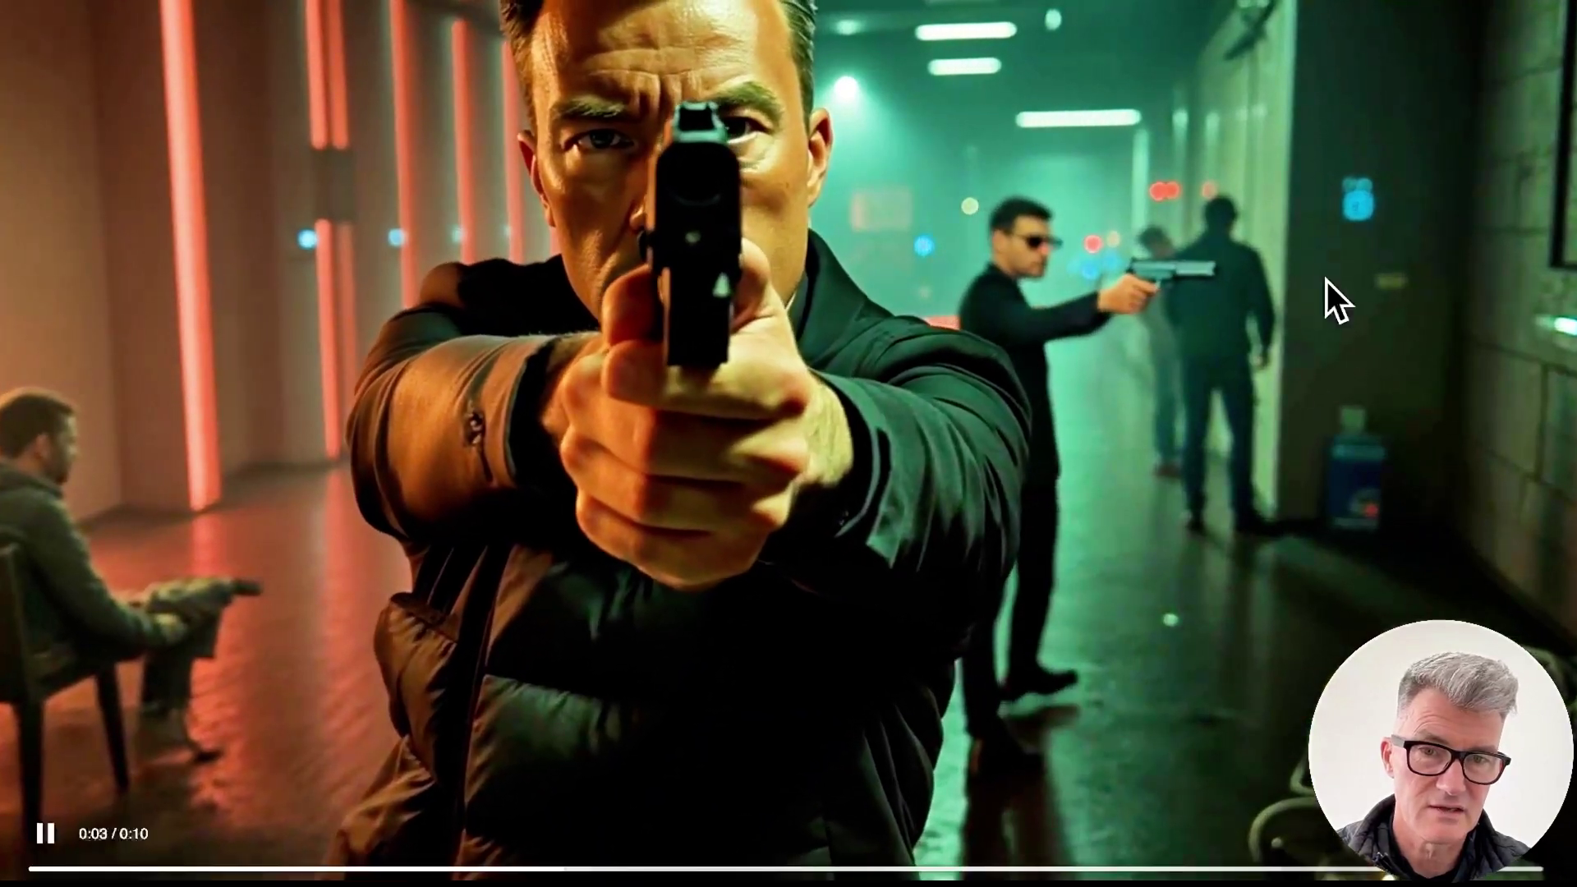
Step: Leave fullscreen playback and bring the bald warrior's 'puts sword down' clips into view
double_click(590, 449)
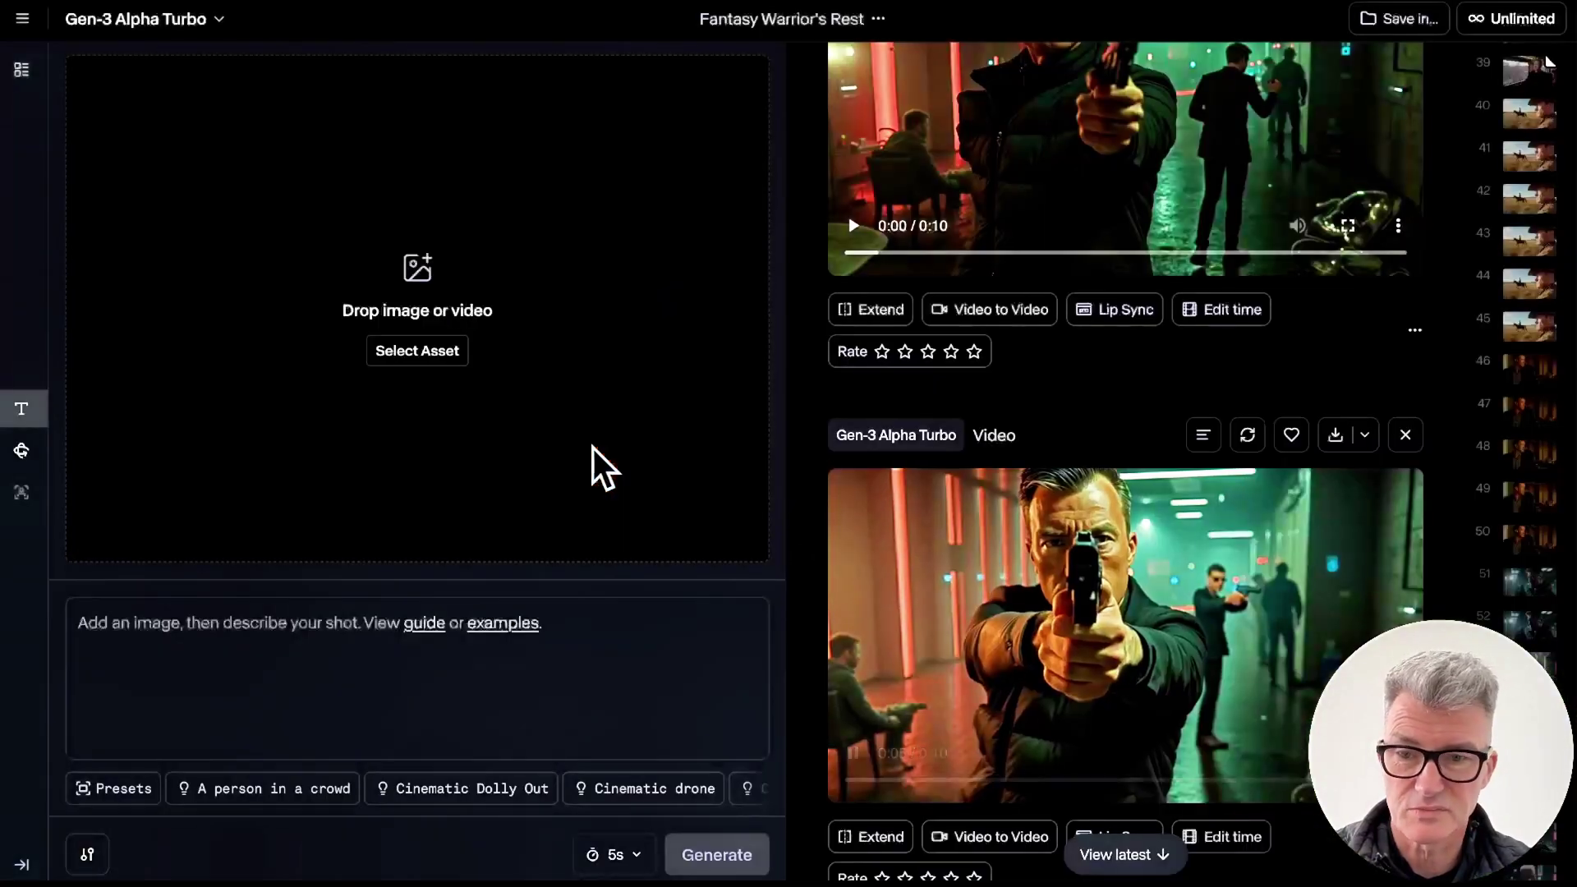
scroll(1125, 605, "down", 8)
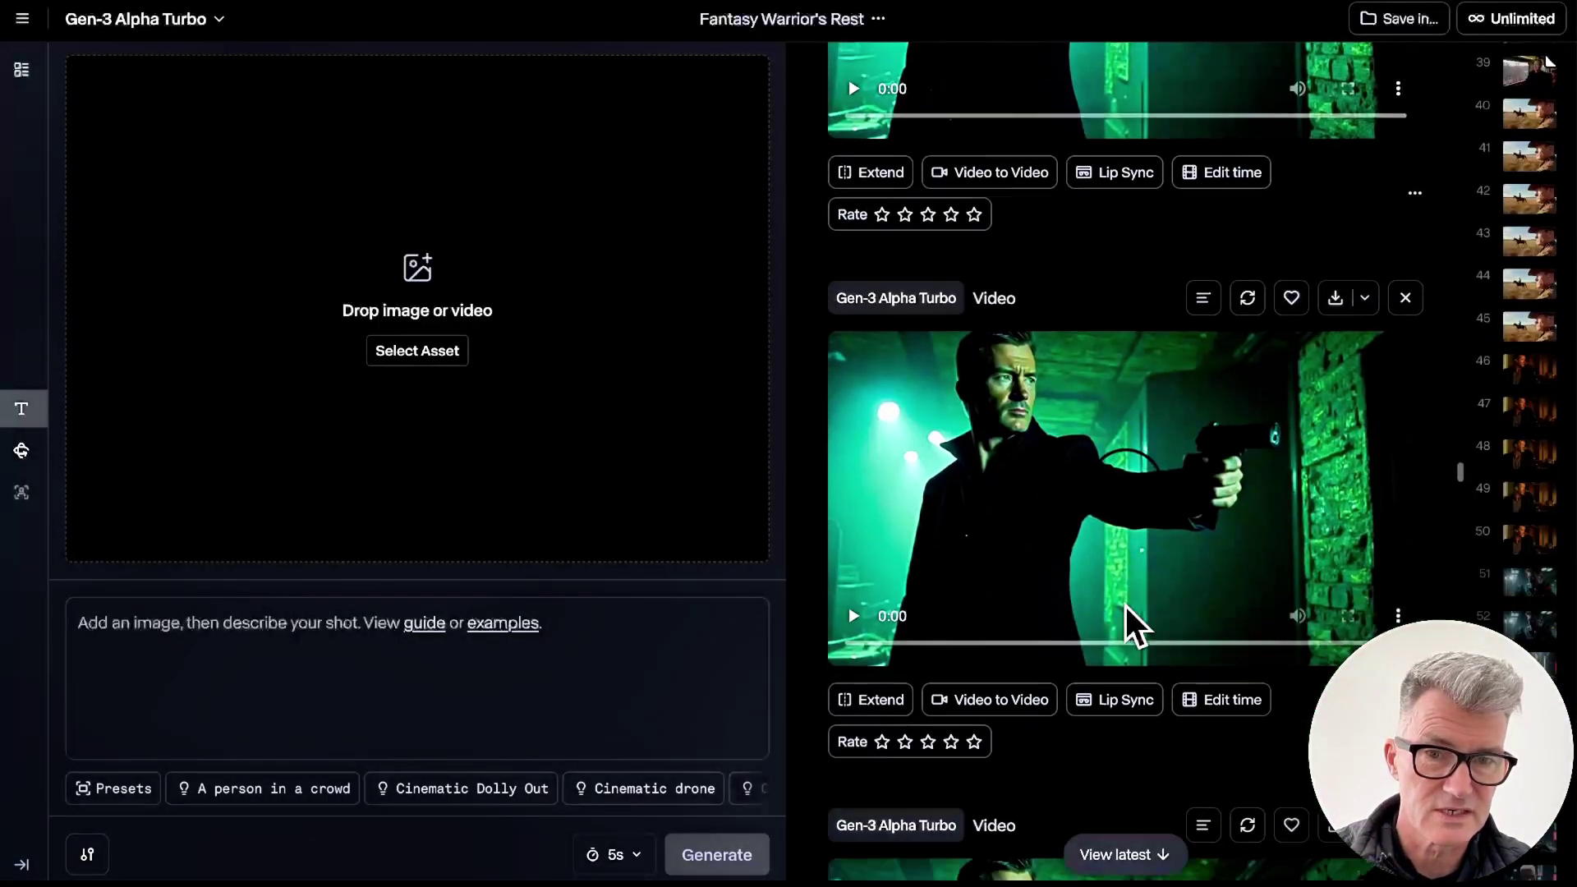
scroll(1125, 604, "up", 1)
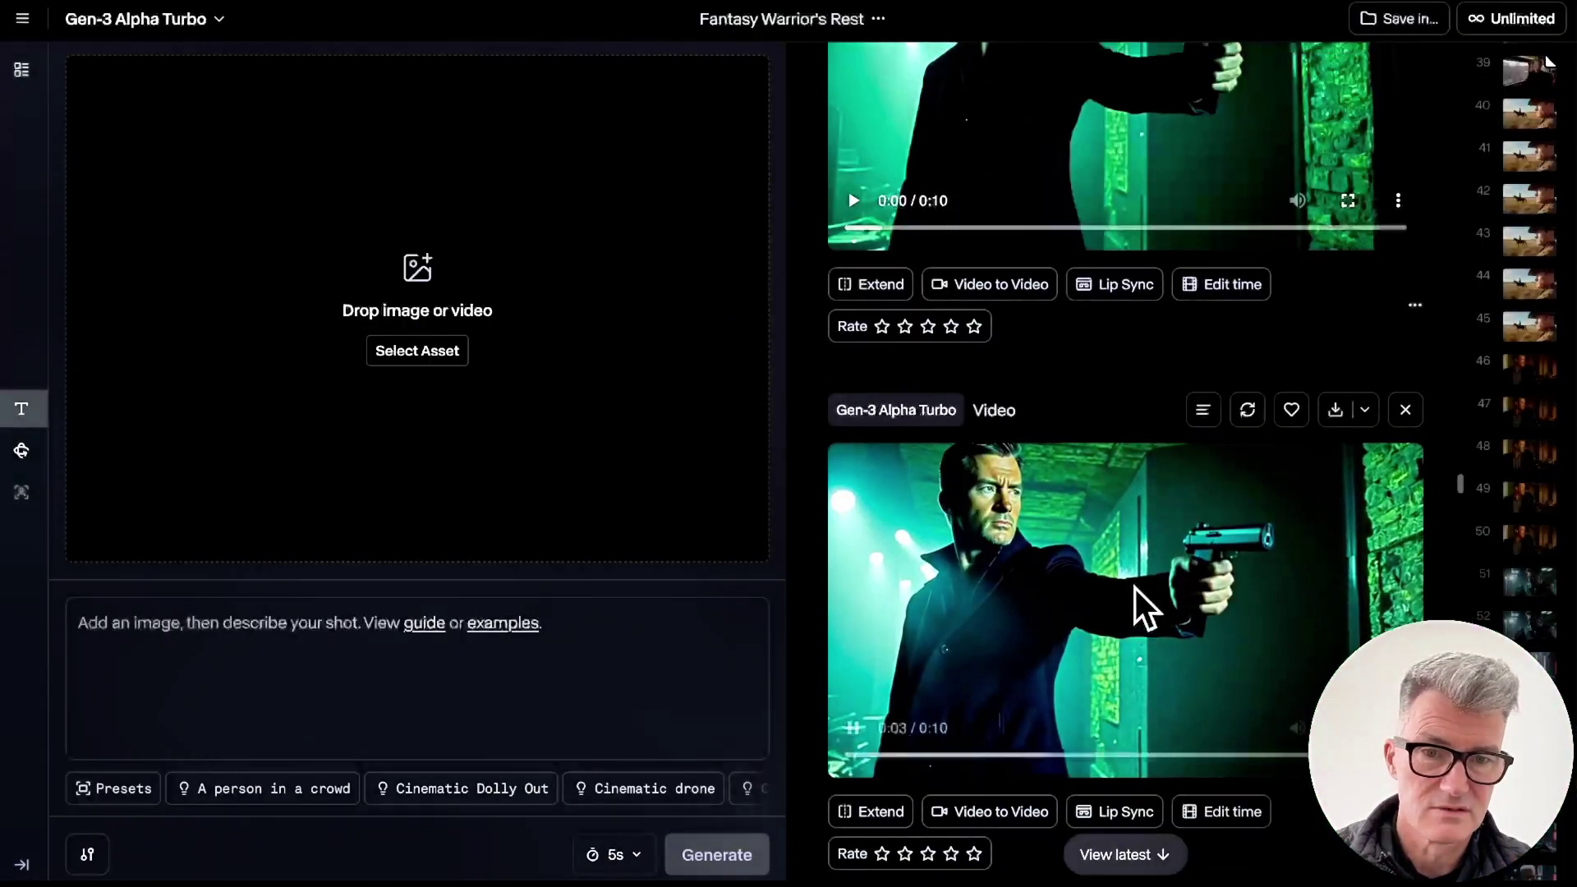
scroll(1135, 588, "down", 1)
scroll(1135, 588, "up", 5)
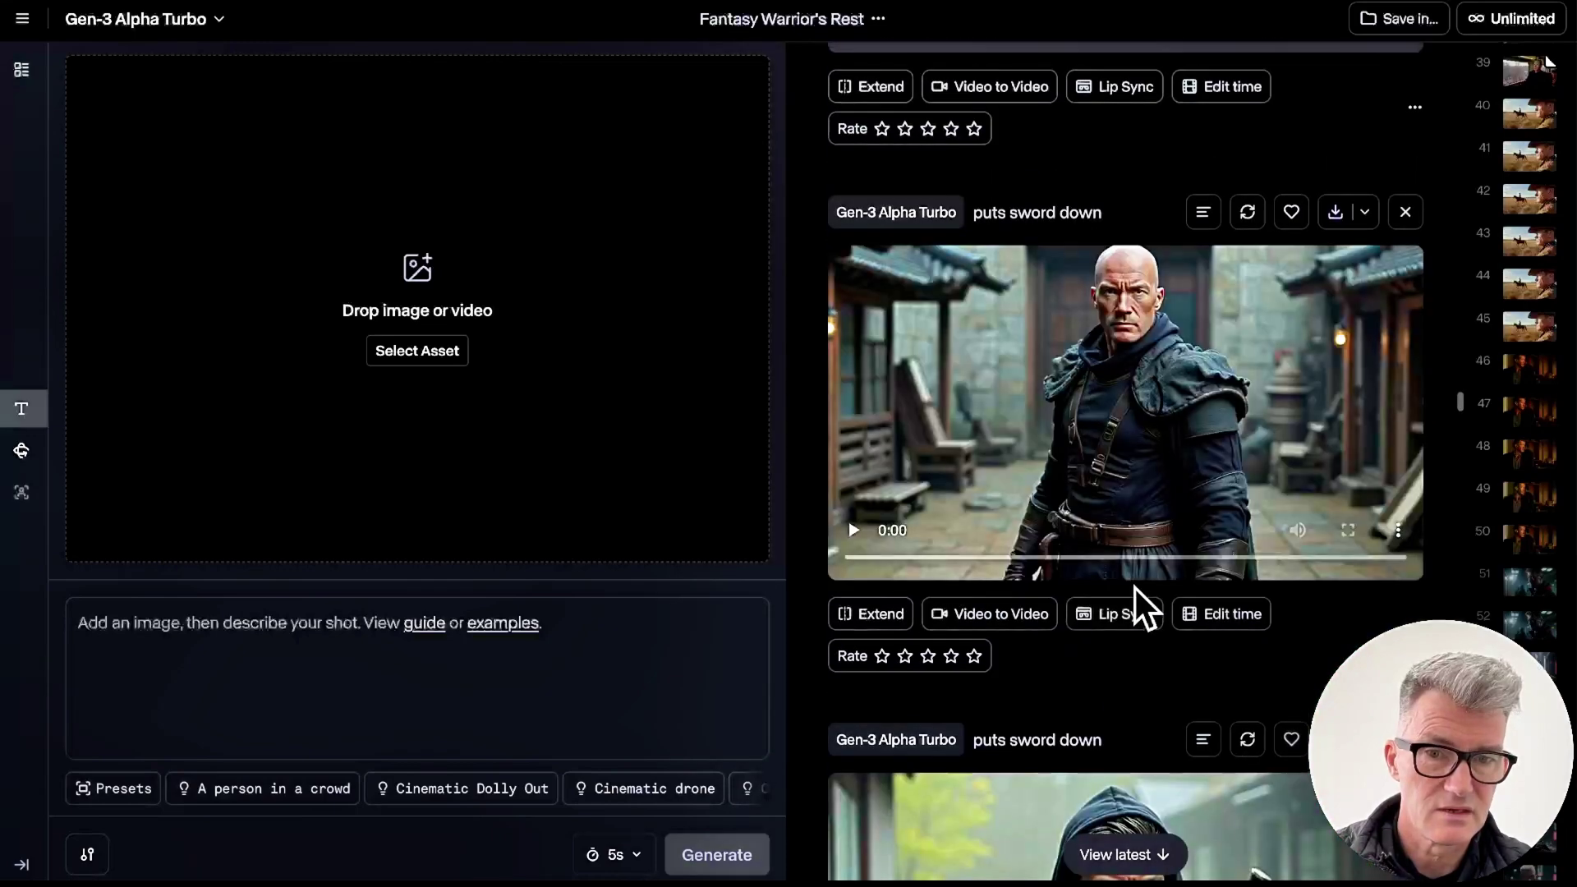
Step: Scroll up through older generations, past the hooded swordsman, to the Lip Sync restaurant clip
scroll(1135, 588, "up", 1)
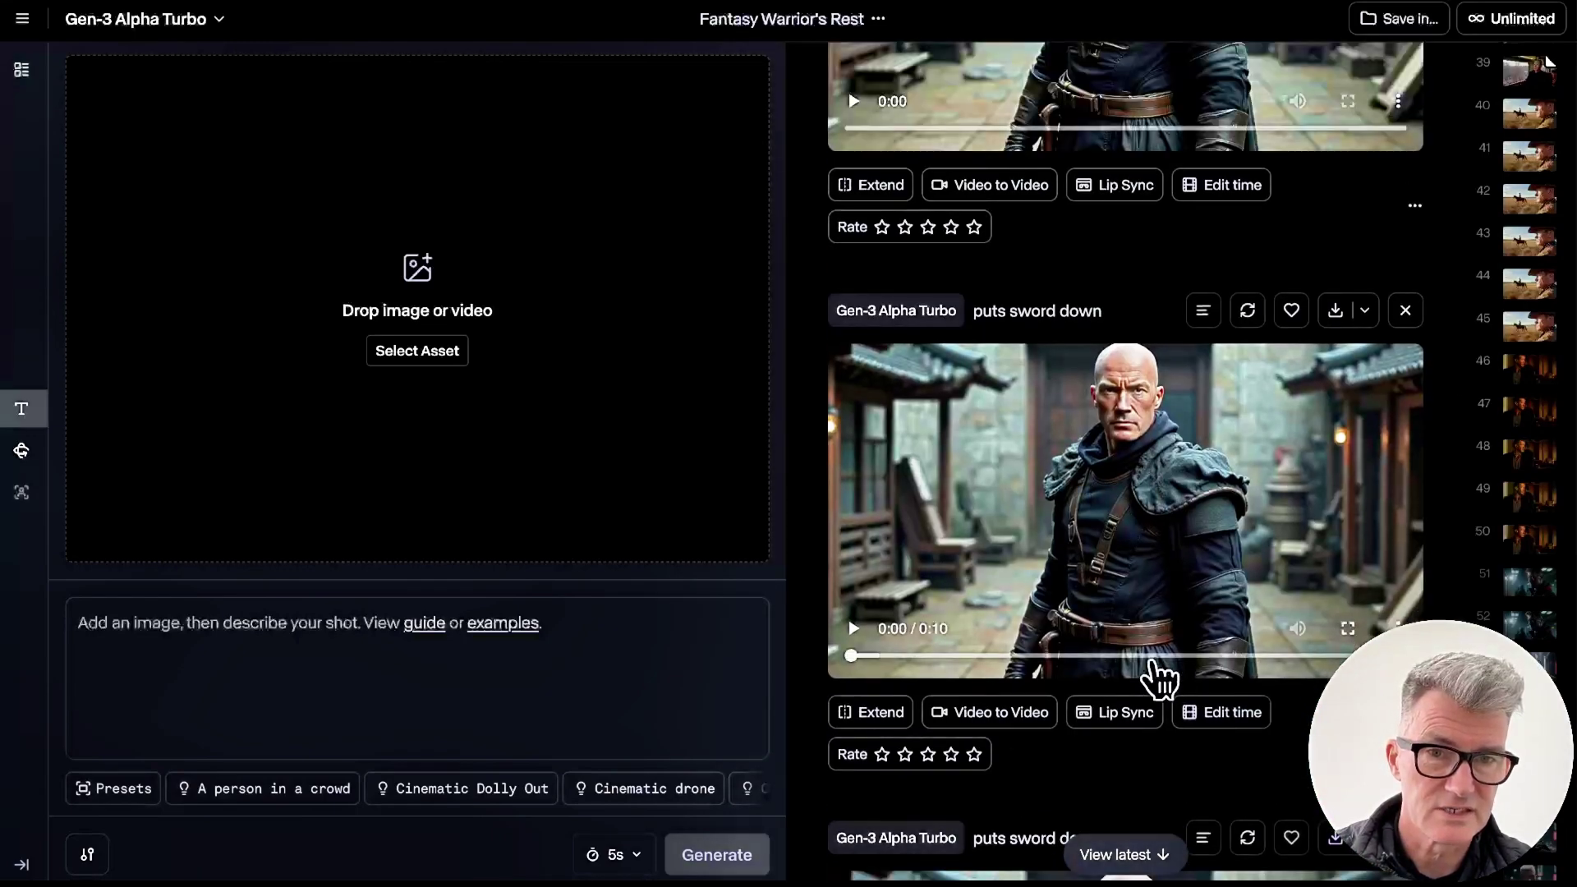
scroll(1151, 664, "up", 2)
scroll(1151, 663, "up", 3)
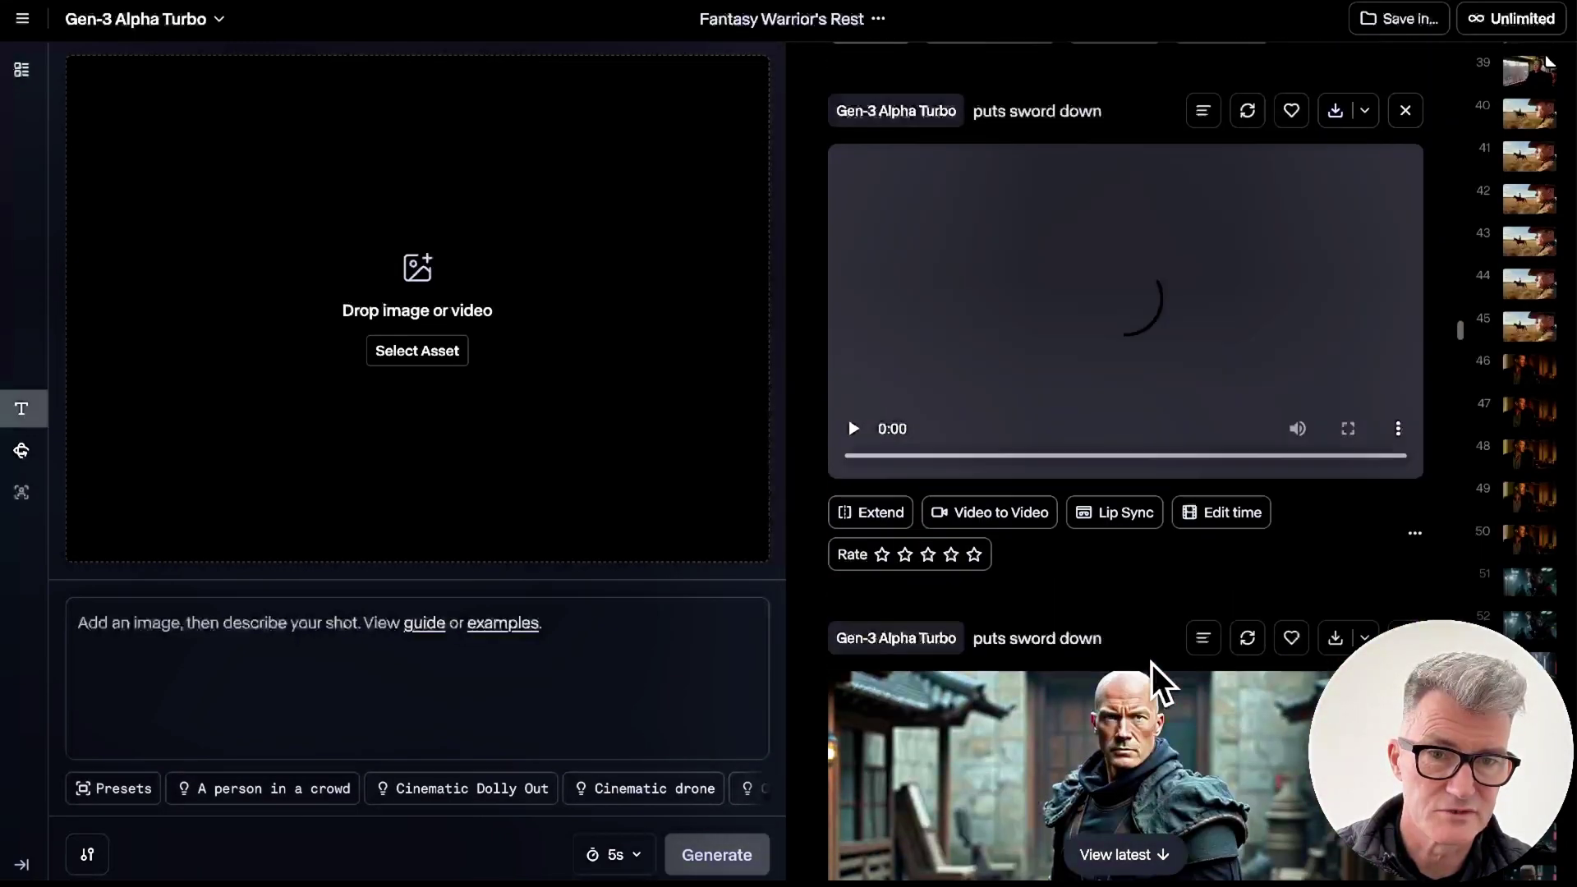
scroll(1158, 678, "up", 2)
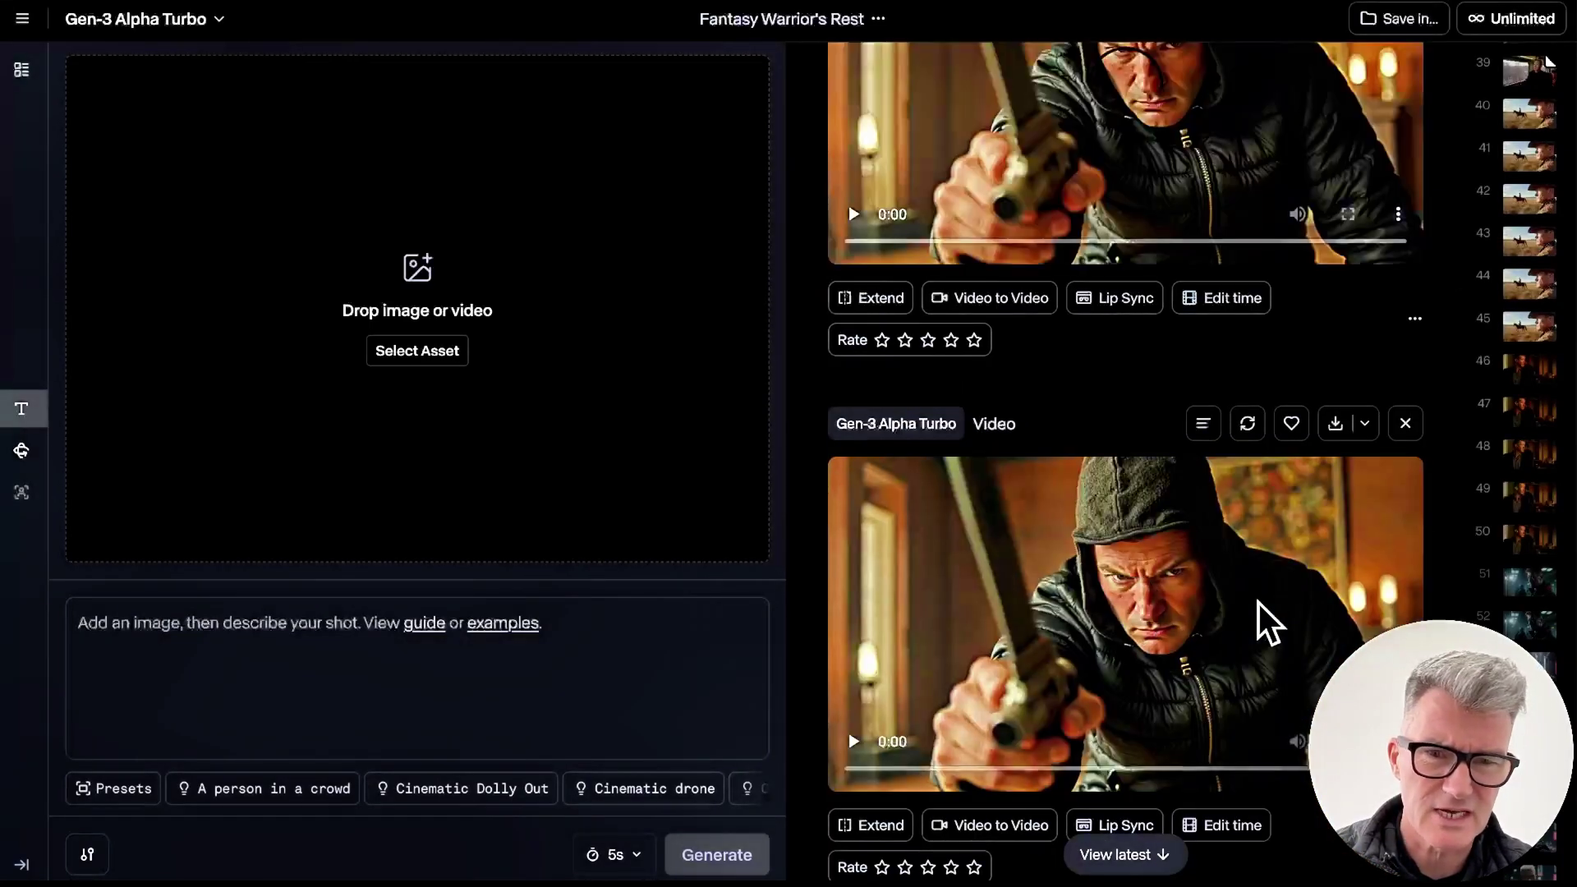
scroll(1258, 603, "up", 2)
scroll(1259, 603, "down", 4)
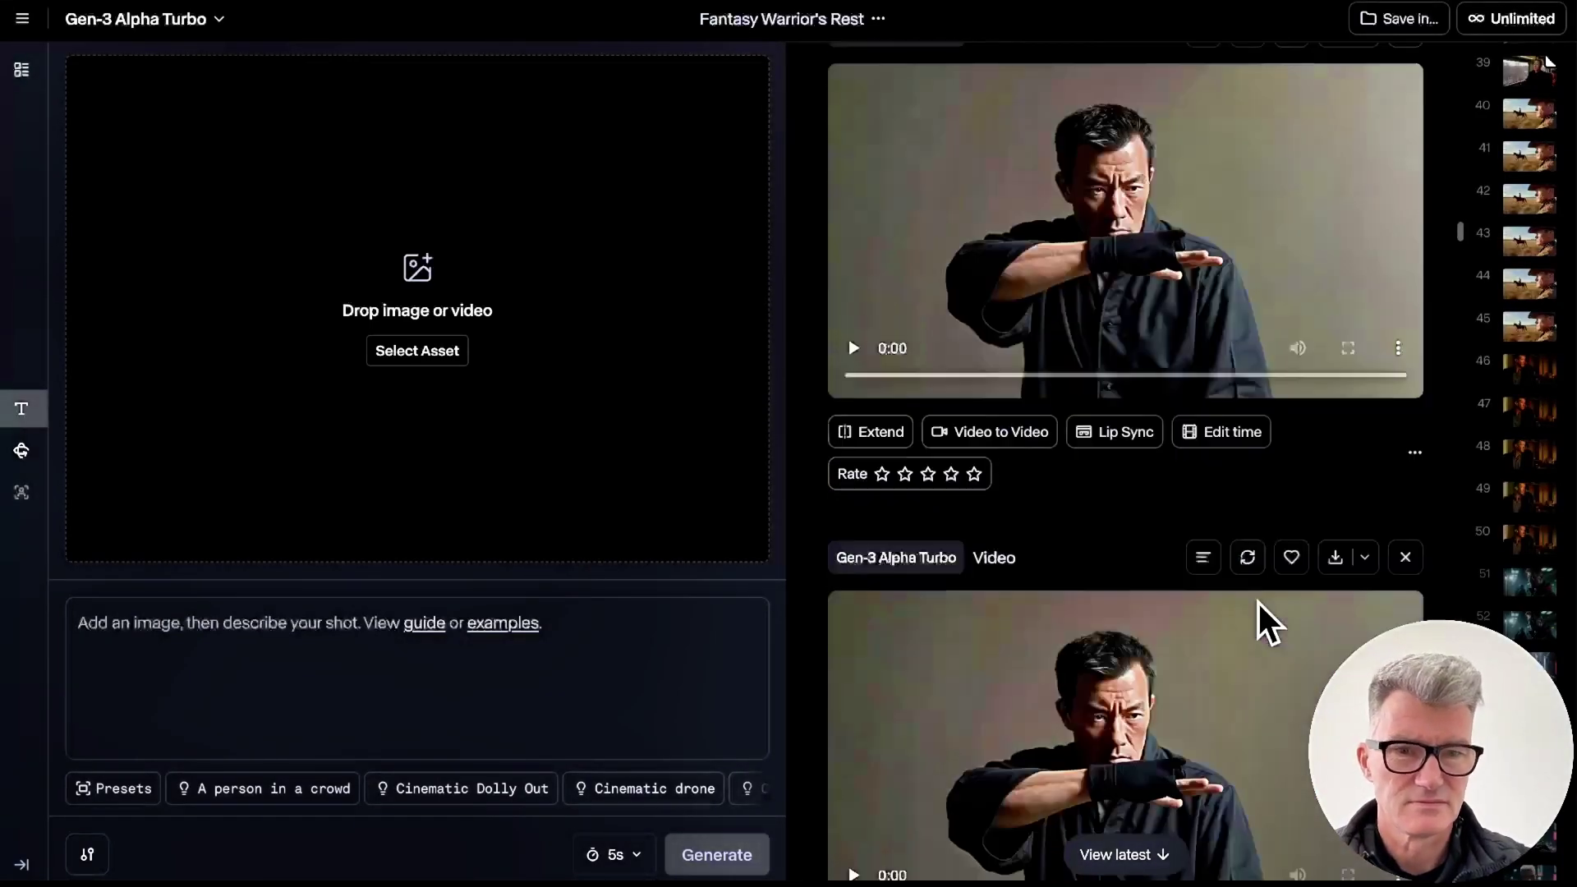
scroll(1258, 603, "up", 12)
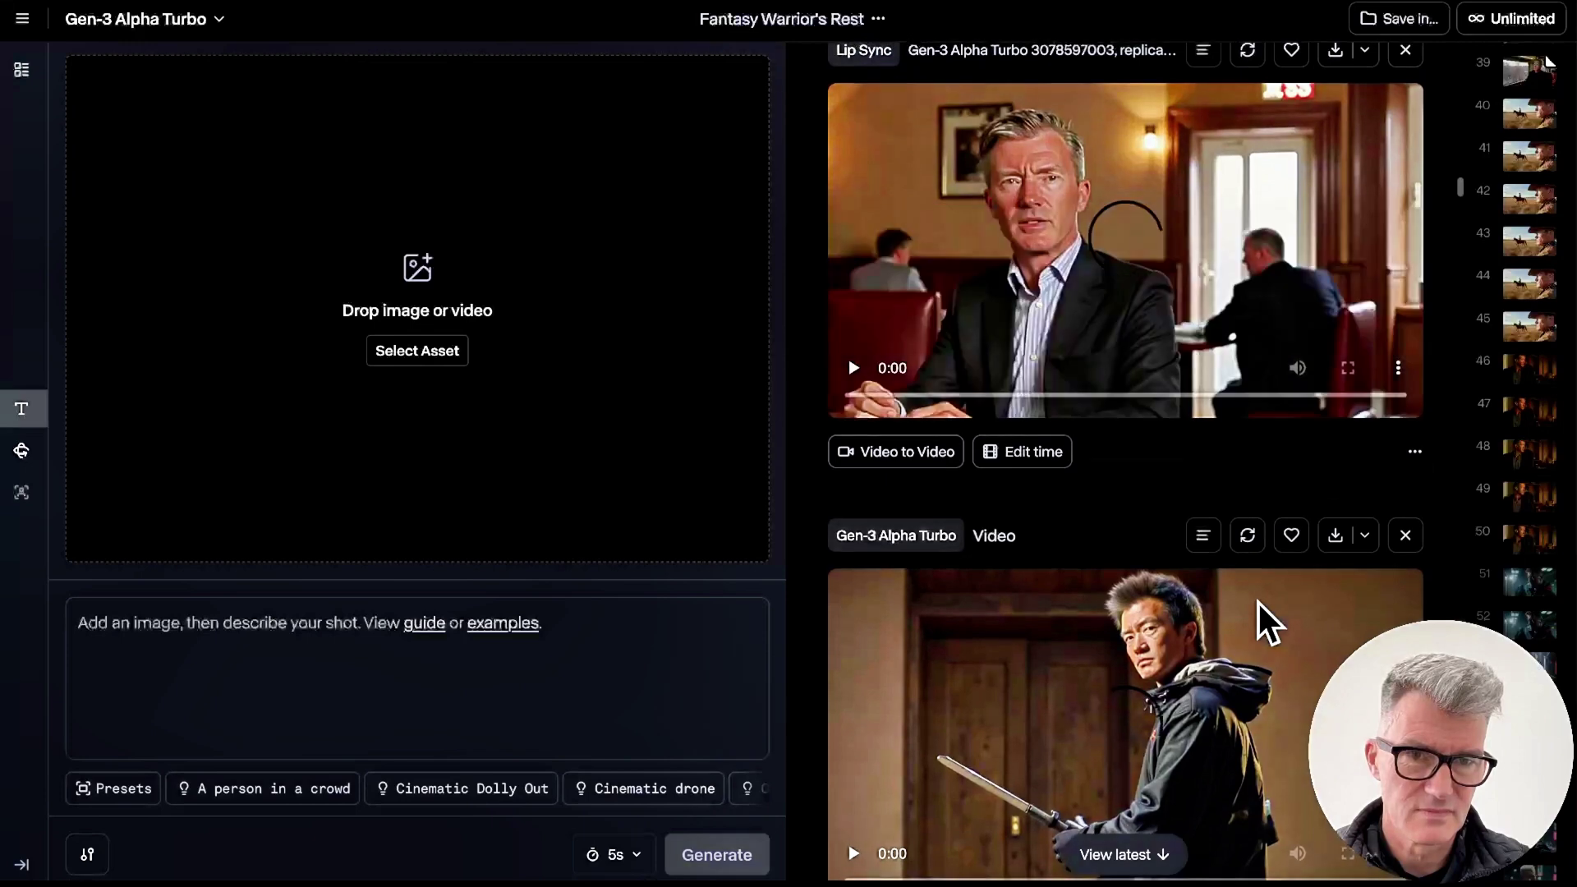
Step: Play the 10-second Lip Sync clip of the suited man in the restaurant
left_click(853, 708)
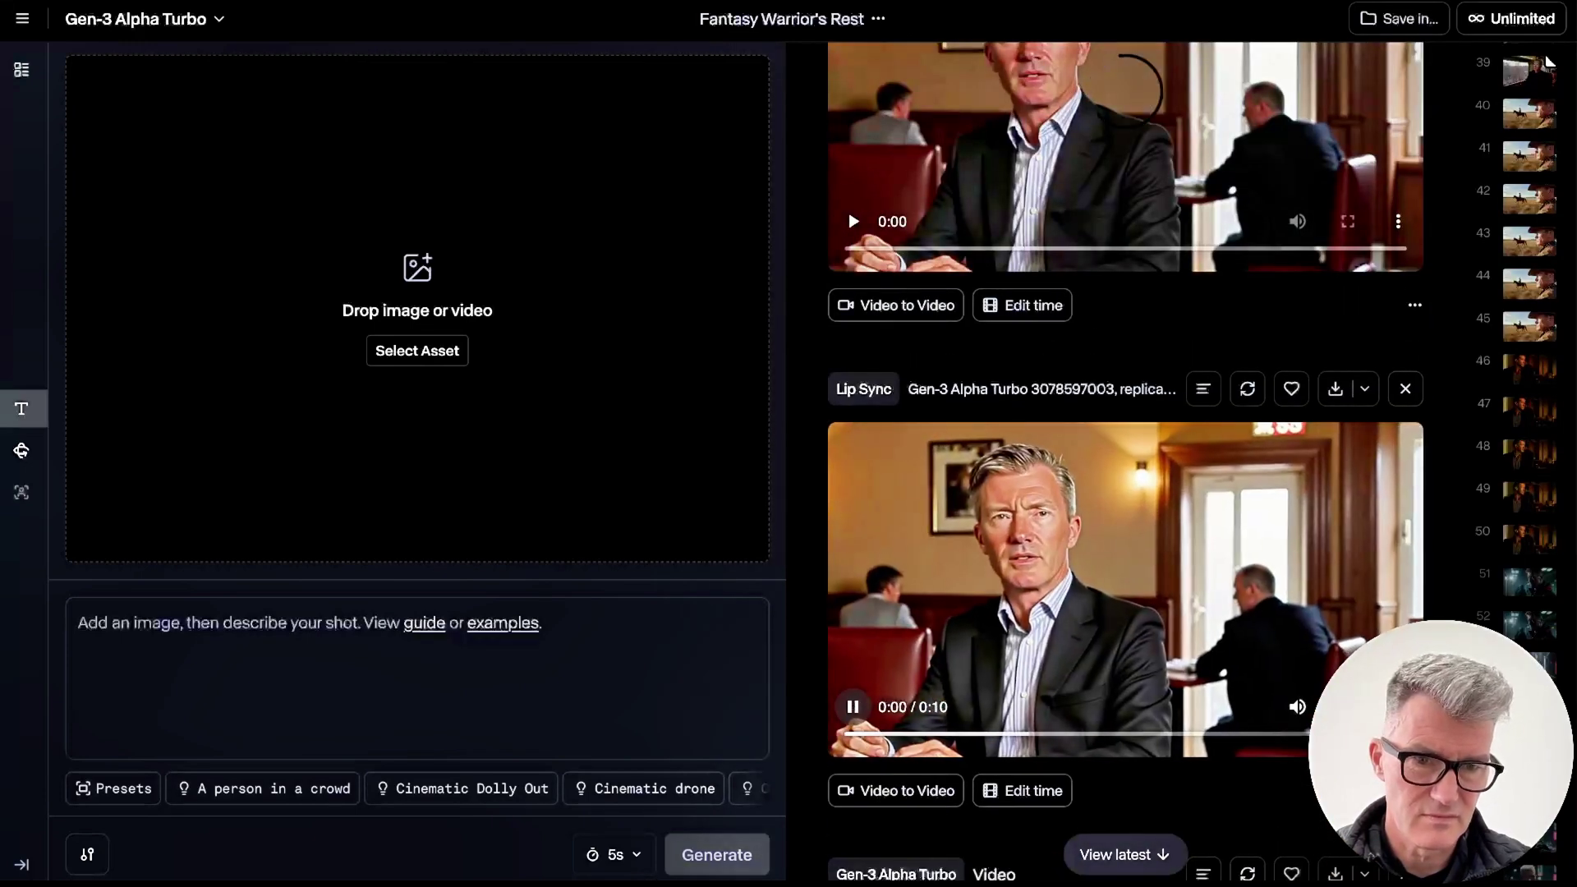